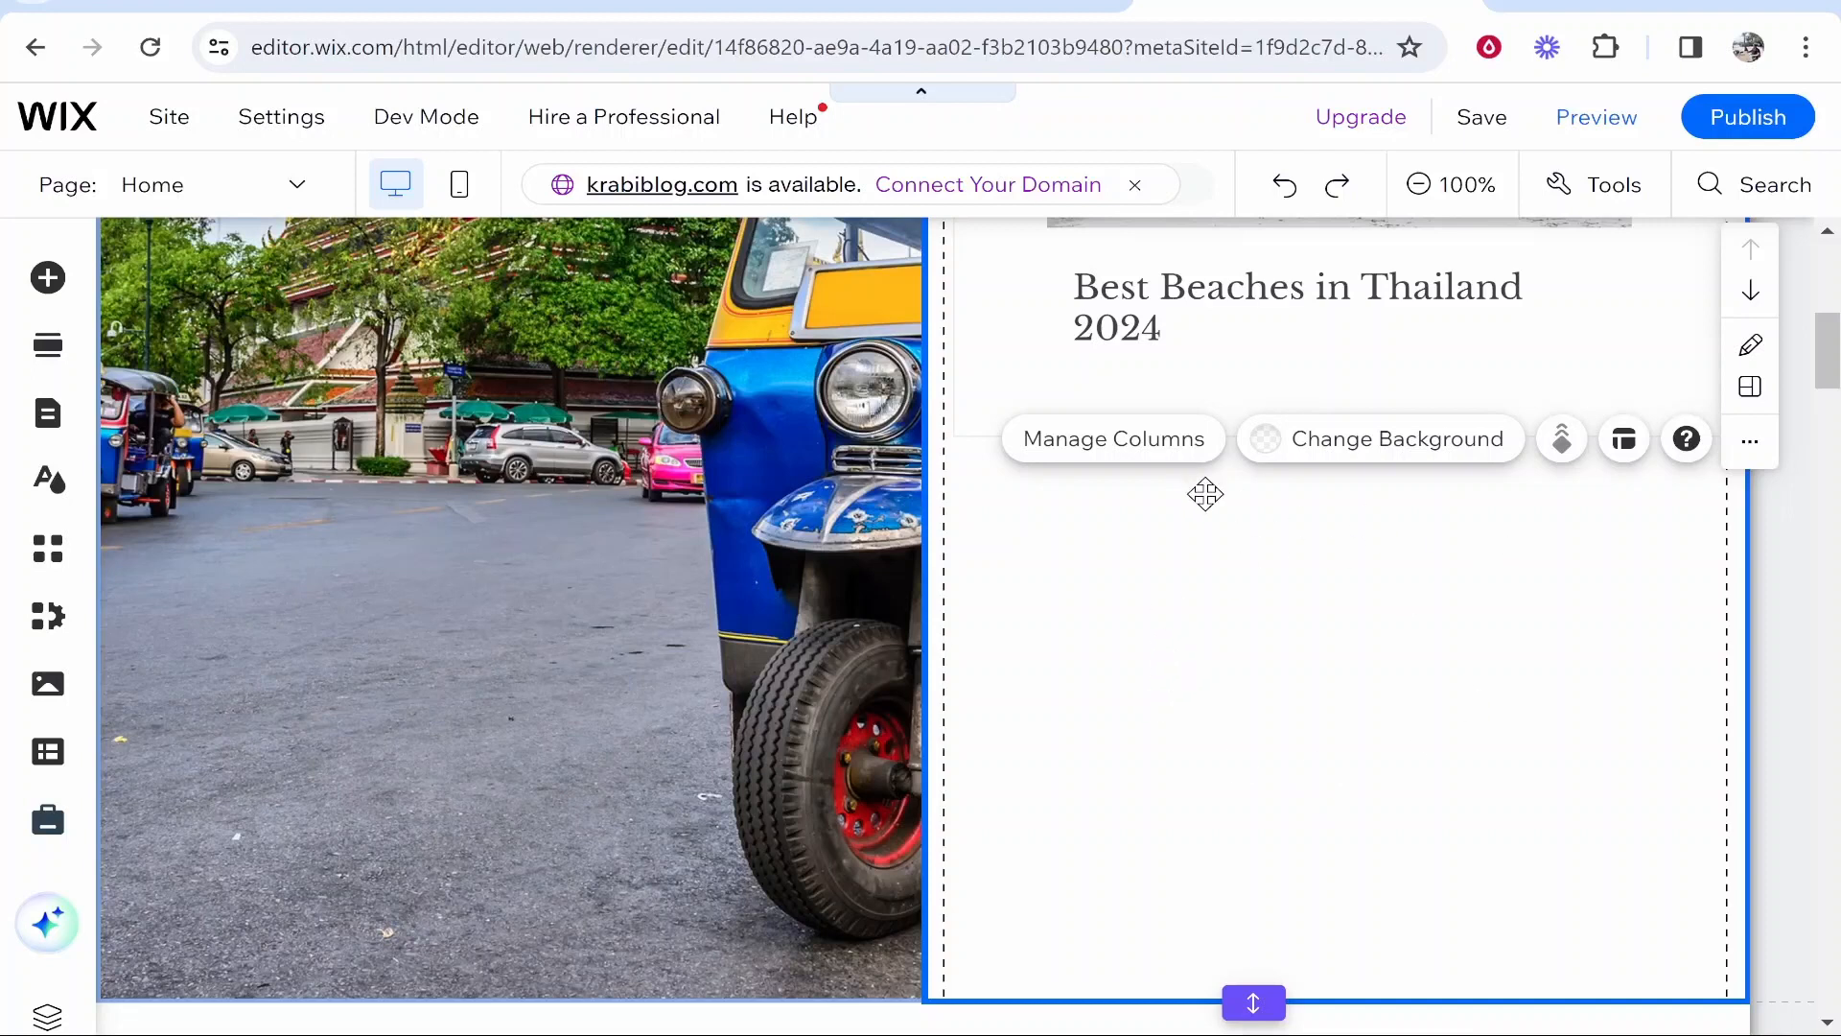
# Open the library of addable elements and look through the button categories, from Themed Buttons to Pay Buttons
pyautogui.click(52, 288)
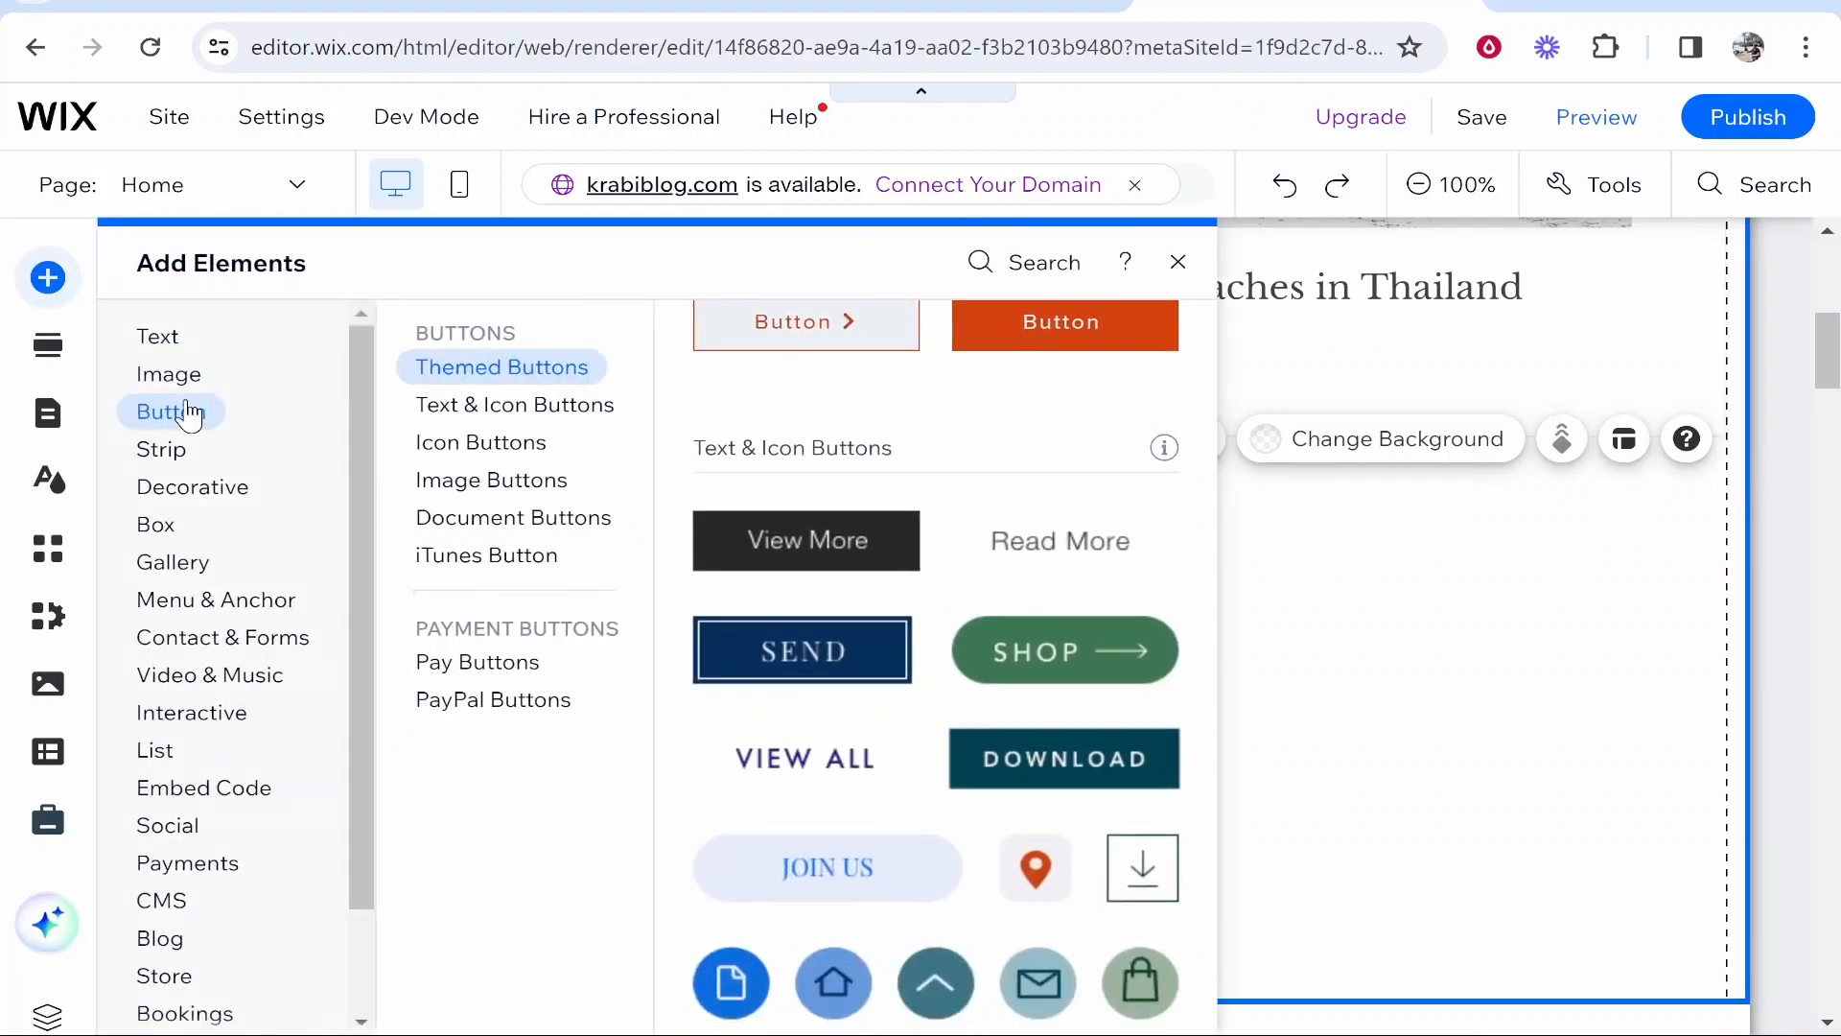
pyautogui.click(485, 443)
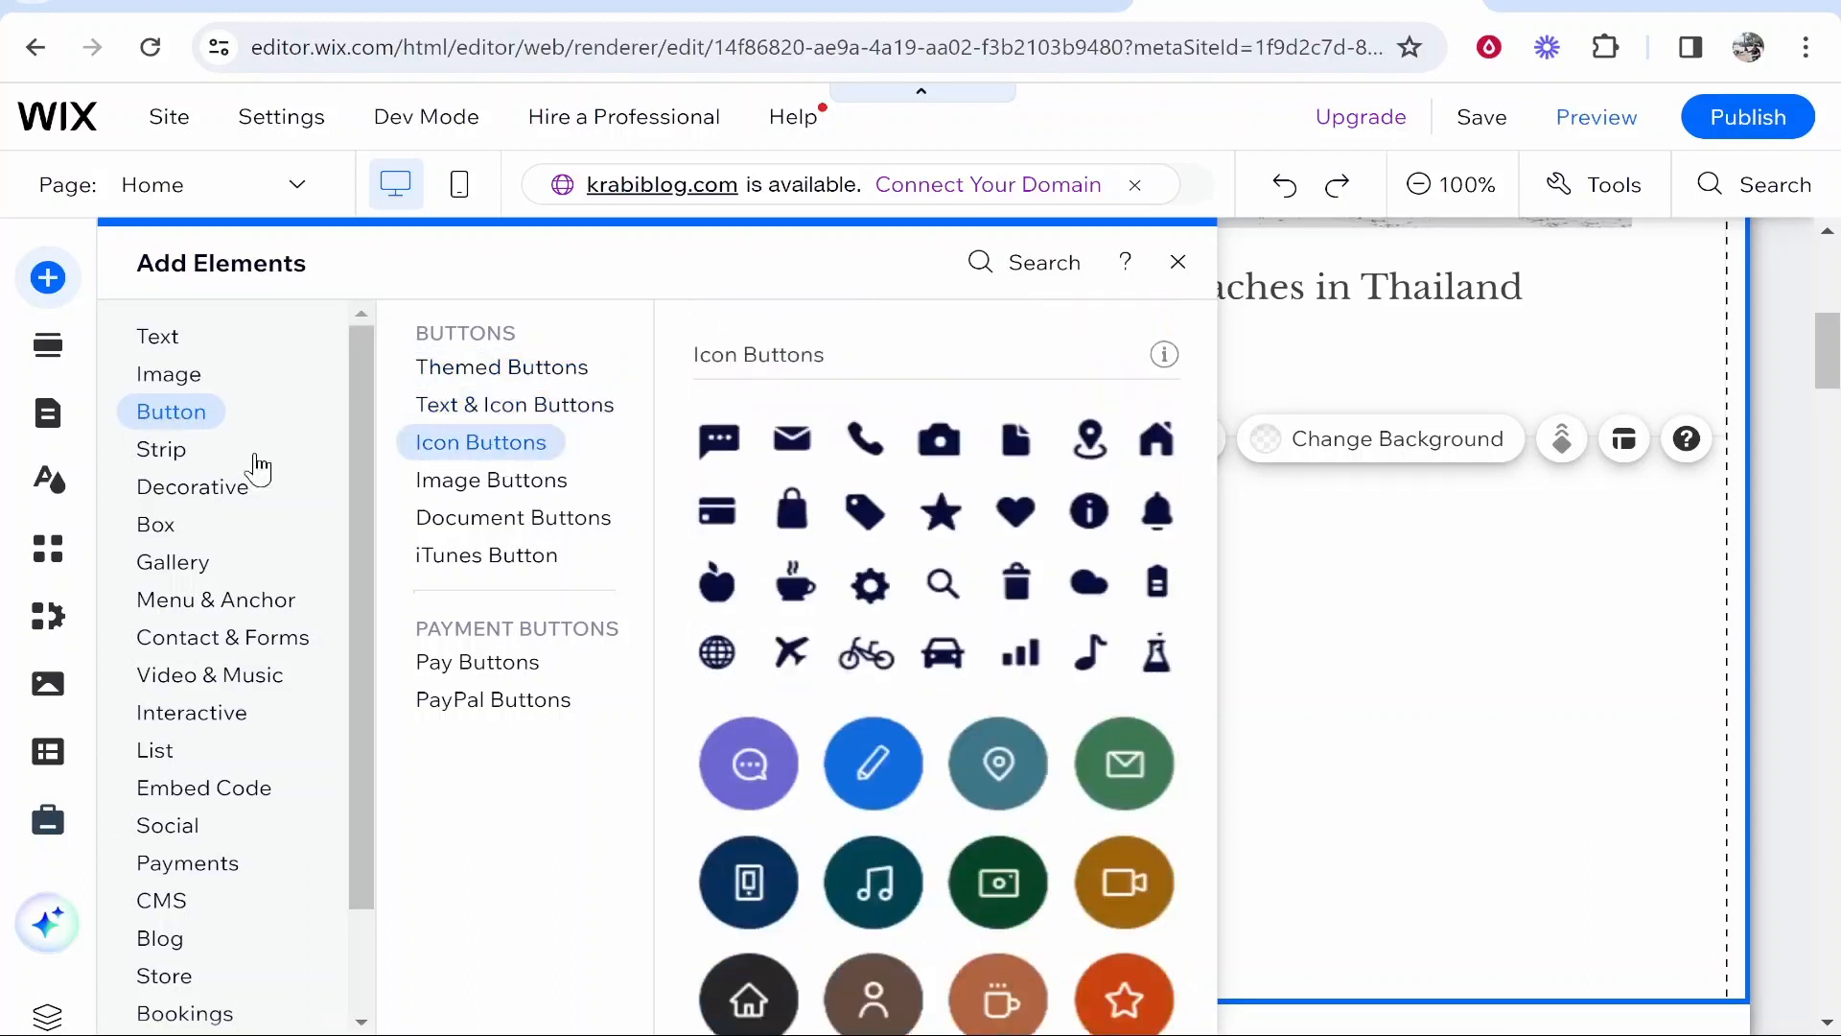
pyautogui.scroll(5, 1042, 467)
pyautogui.scroll(5, 1043, 467)
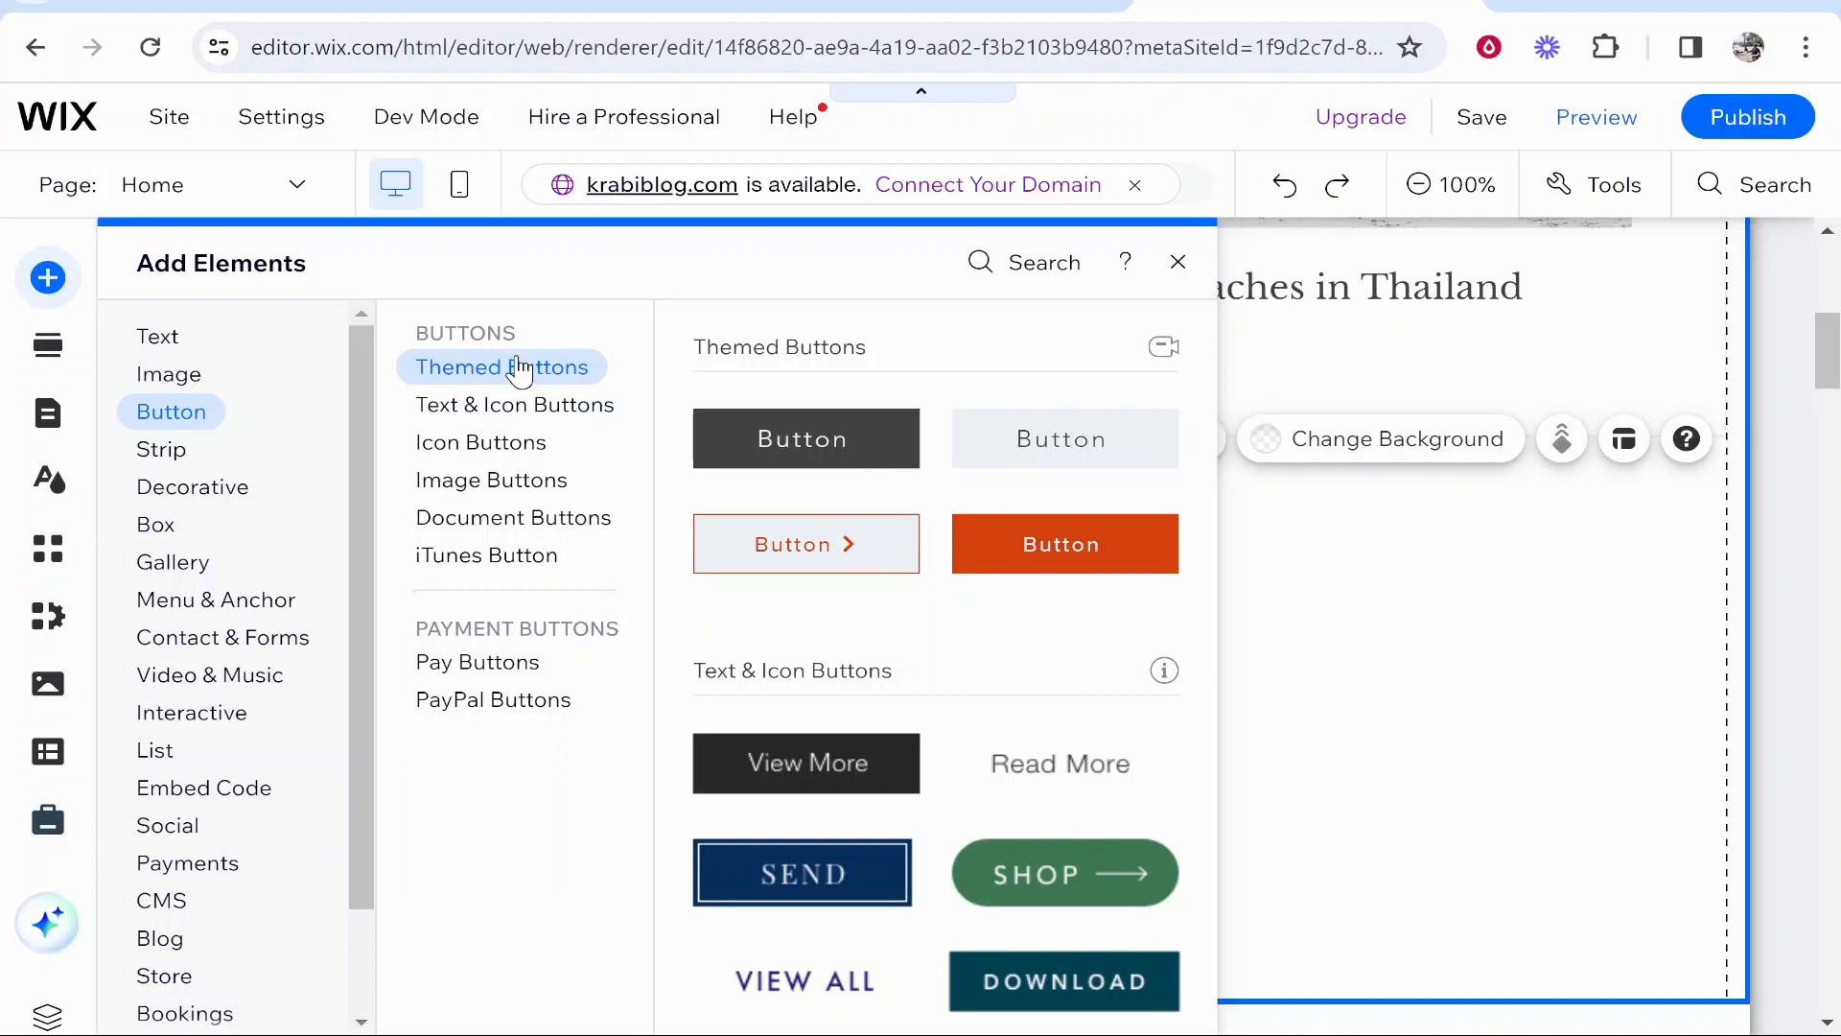
pyautogui.click(489, 411)
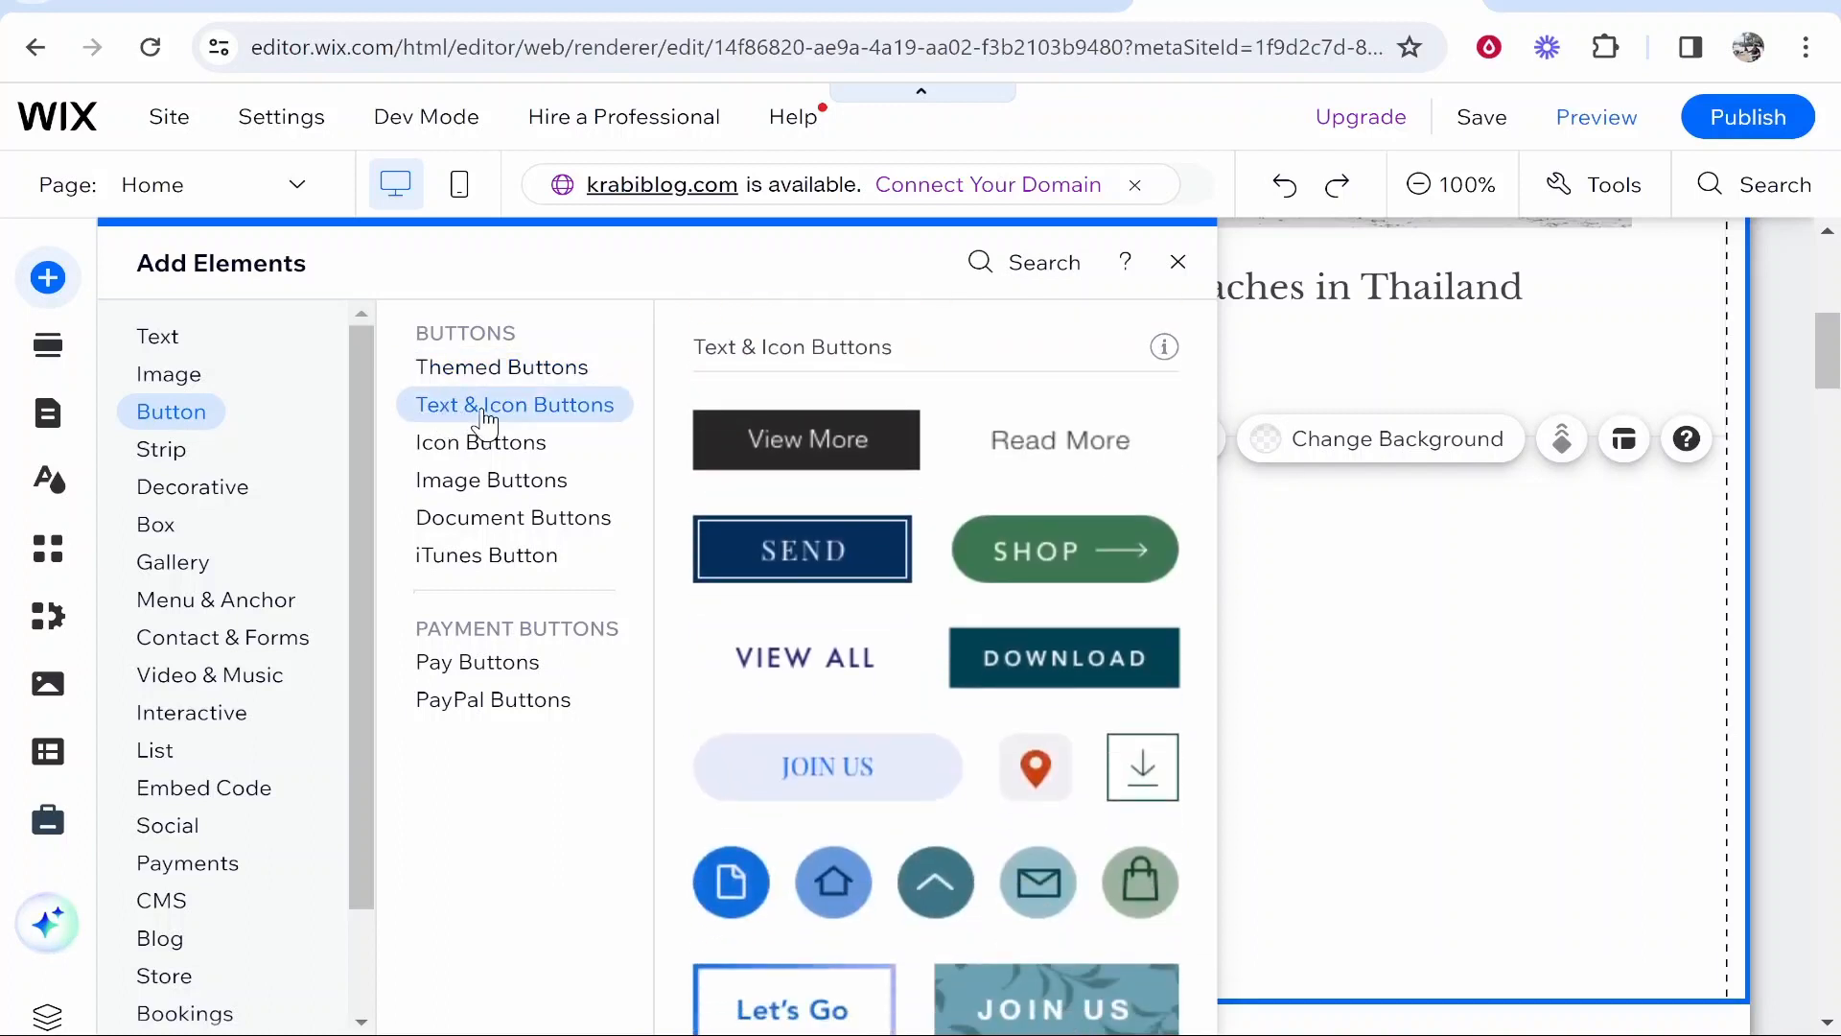
pyautogui.click(487, 444)
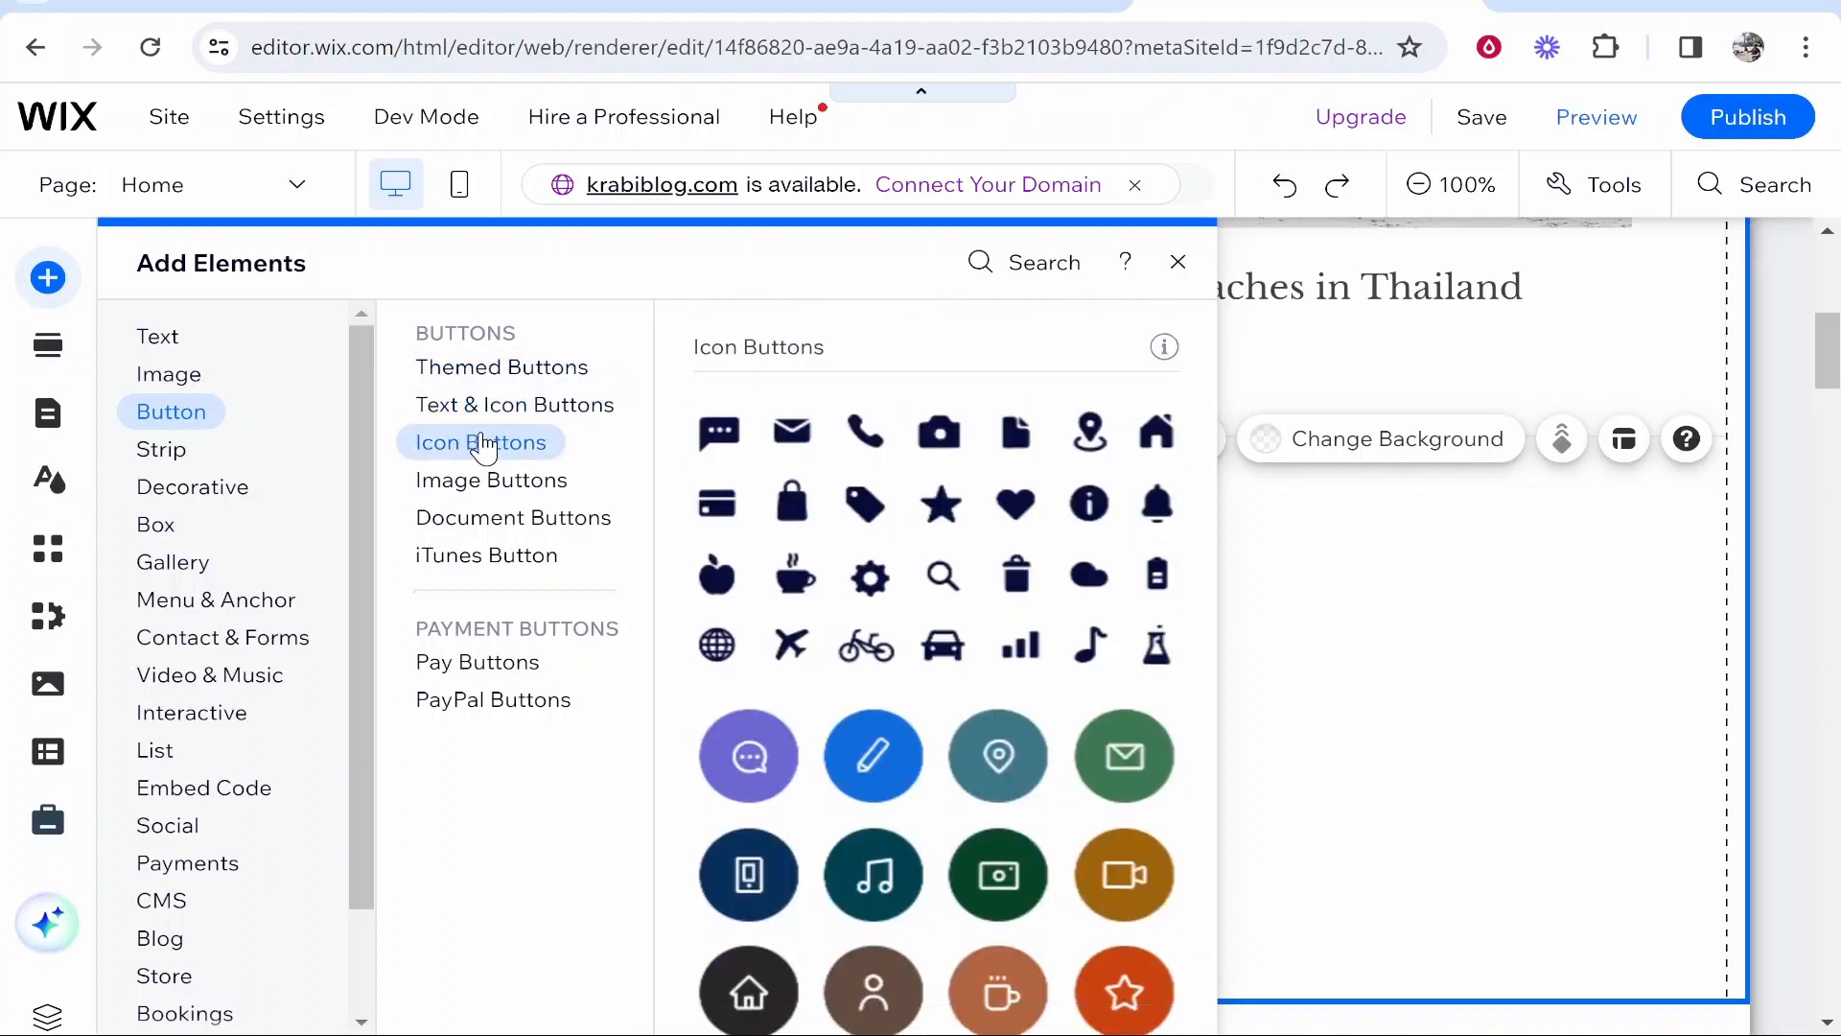
pyautogui.click(489, 480)
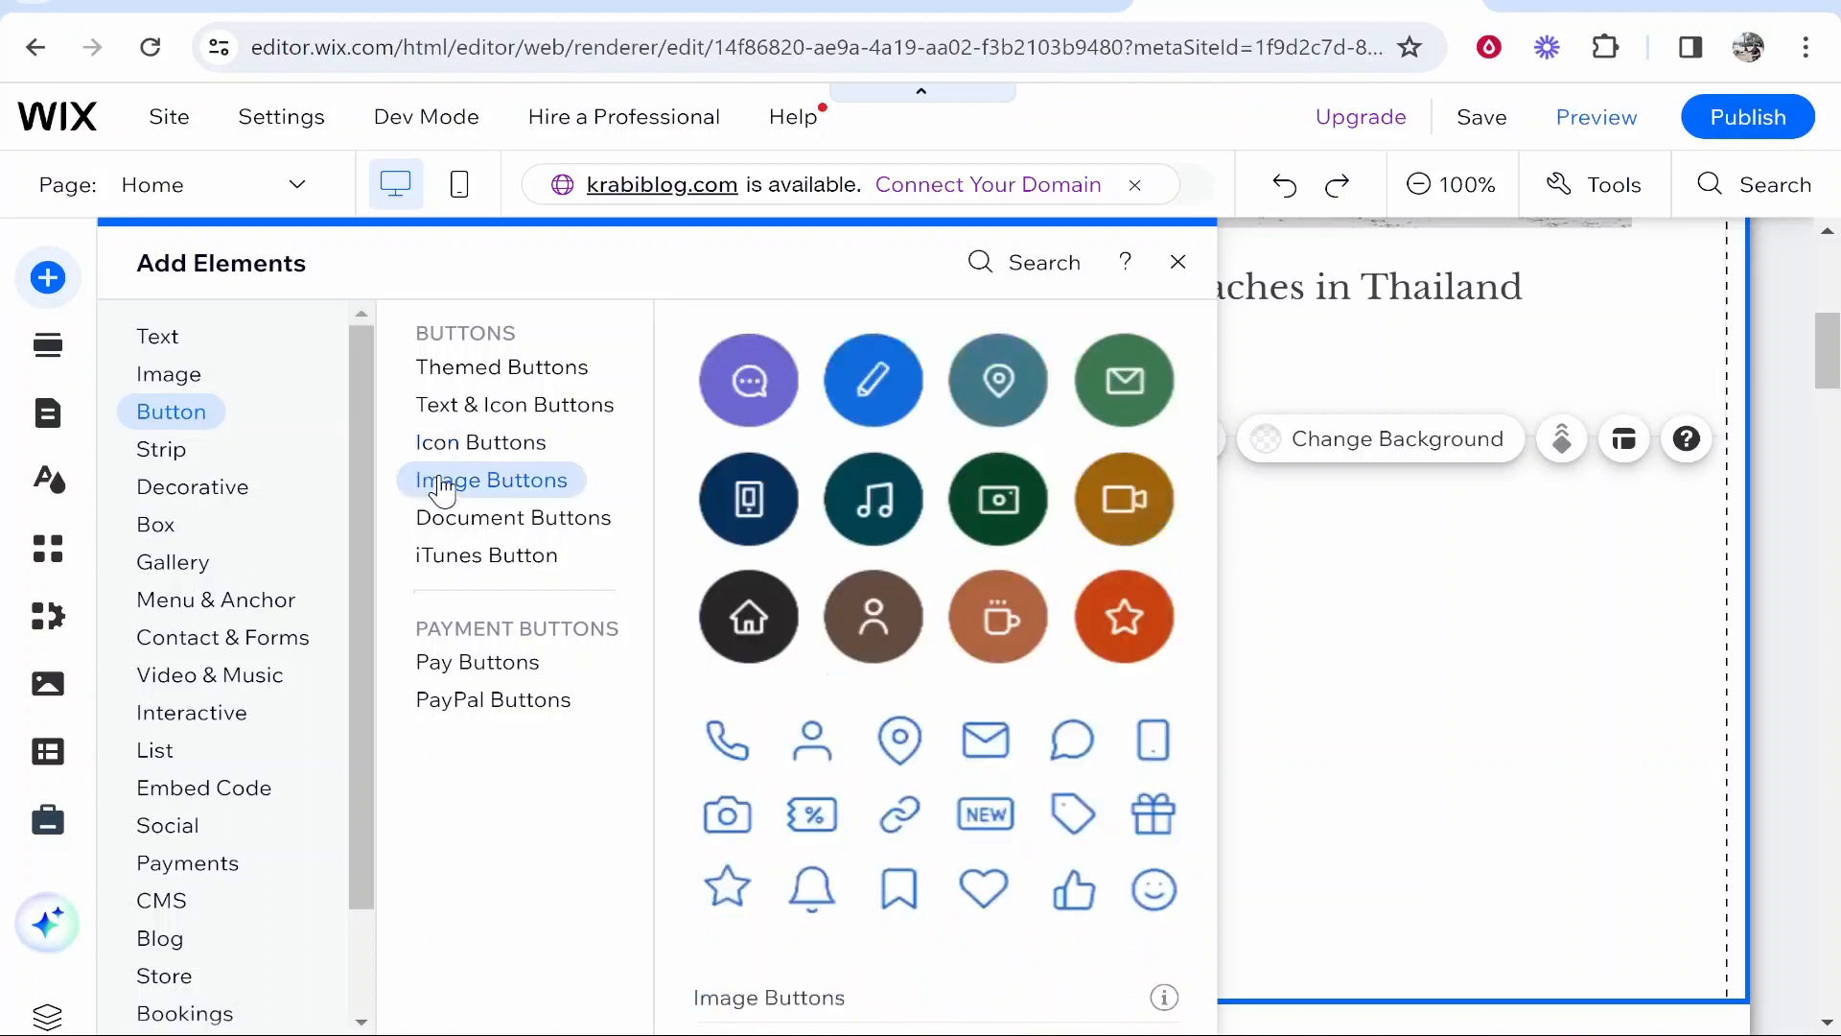
pyautogui.click(487, 518)
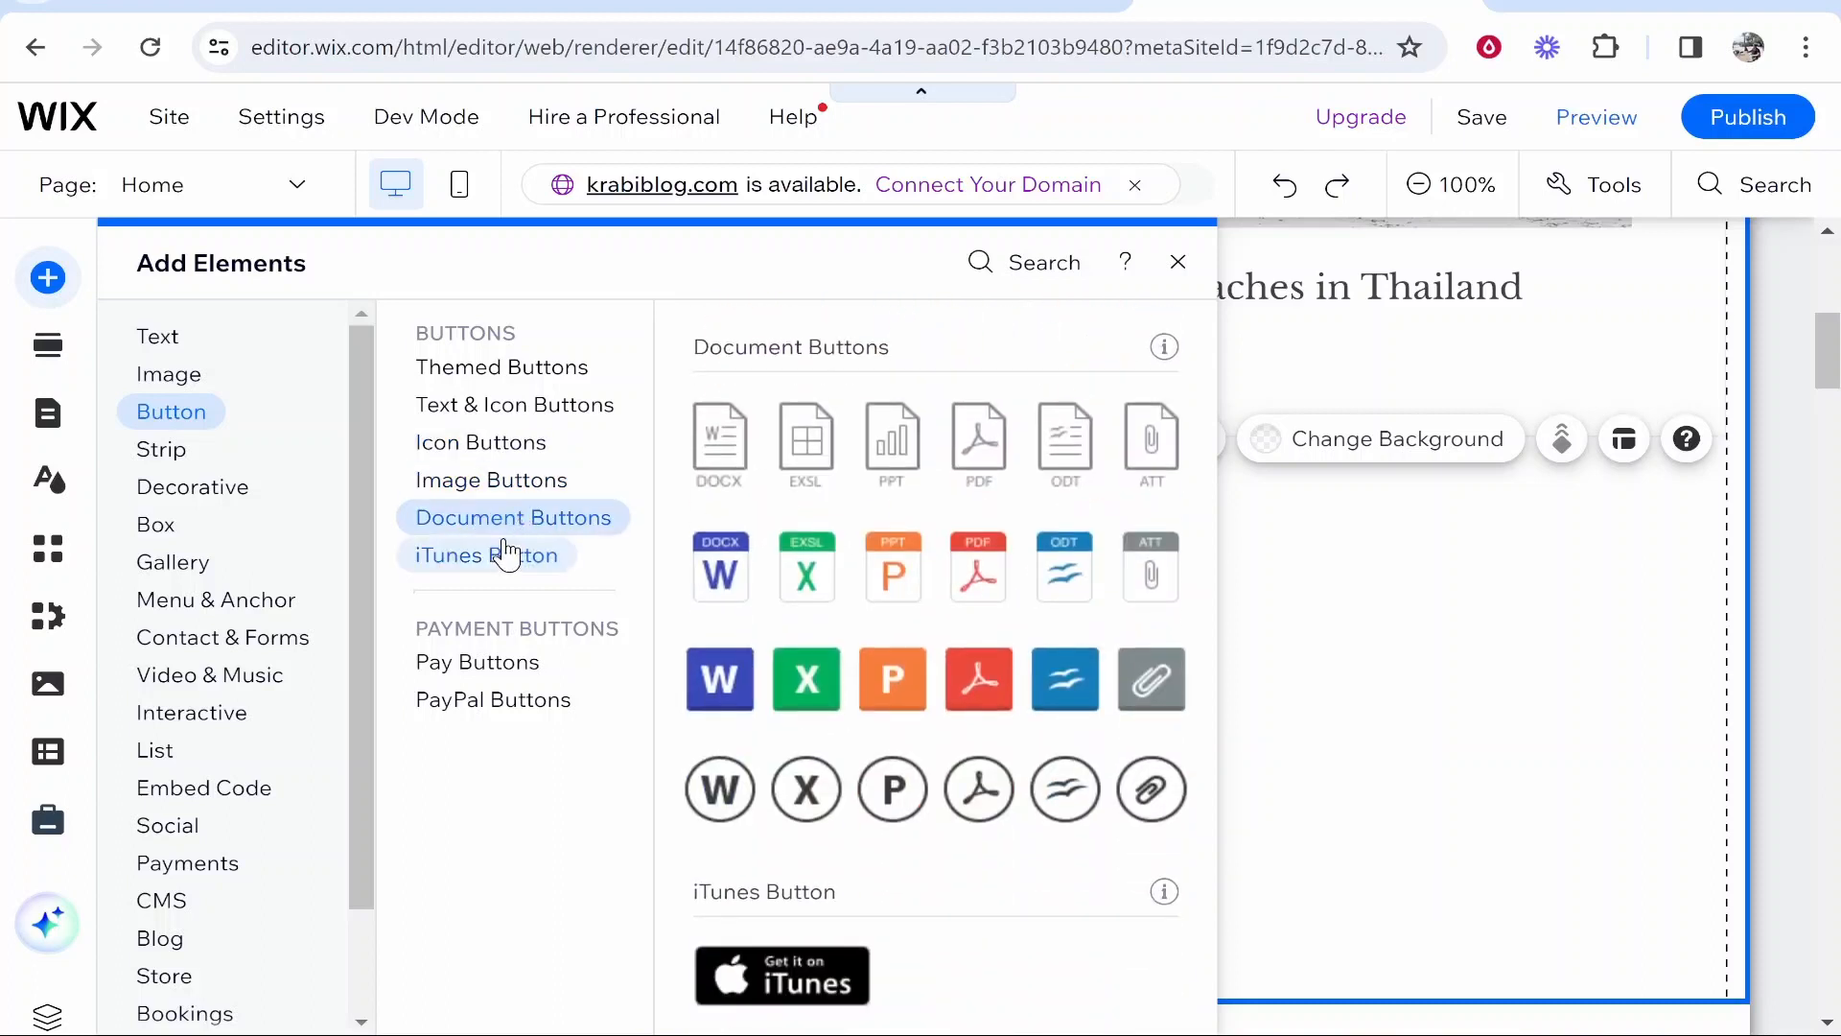
pyautogui.click(496, 551)
pyautogui.click(503, 662)
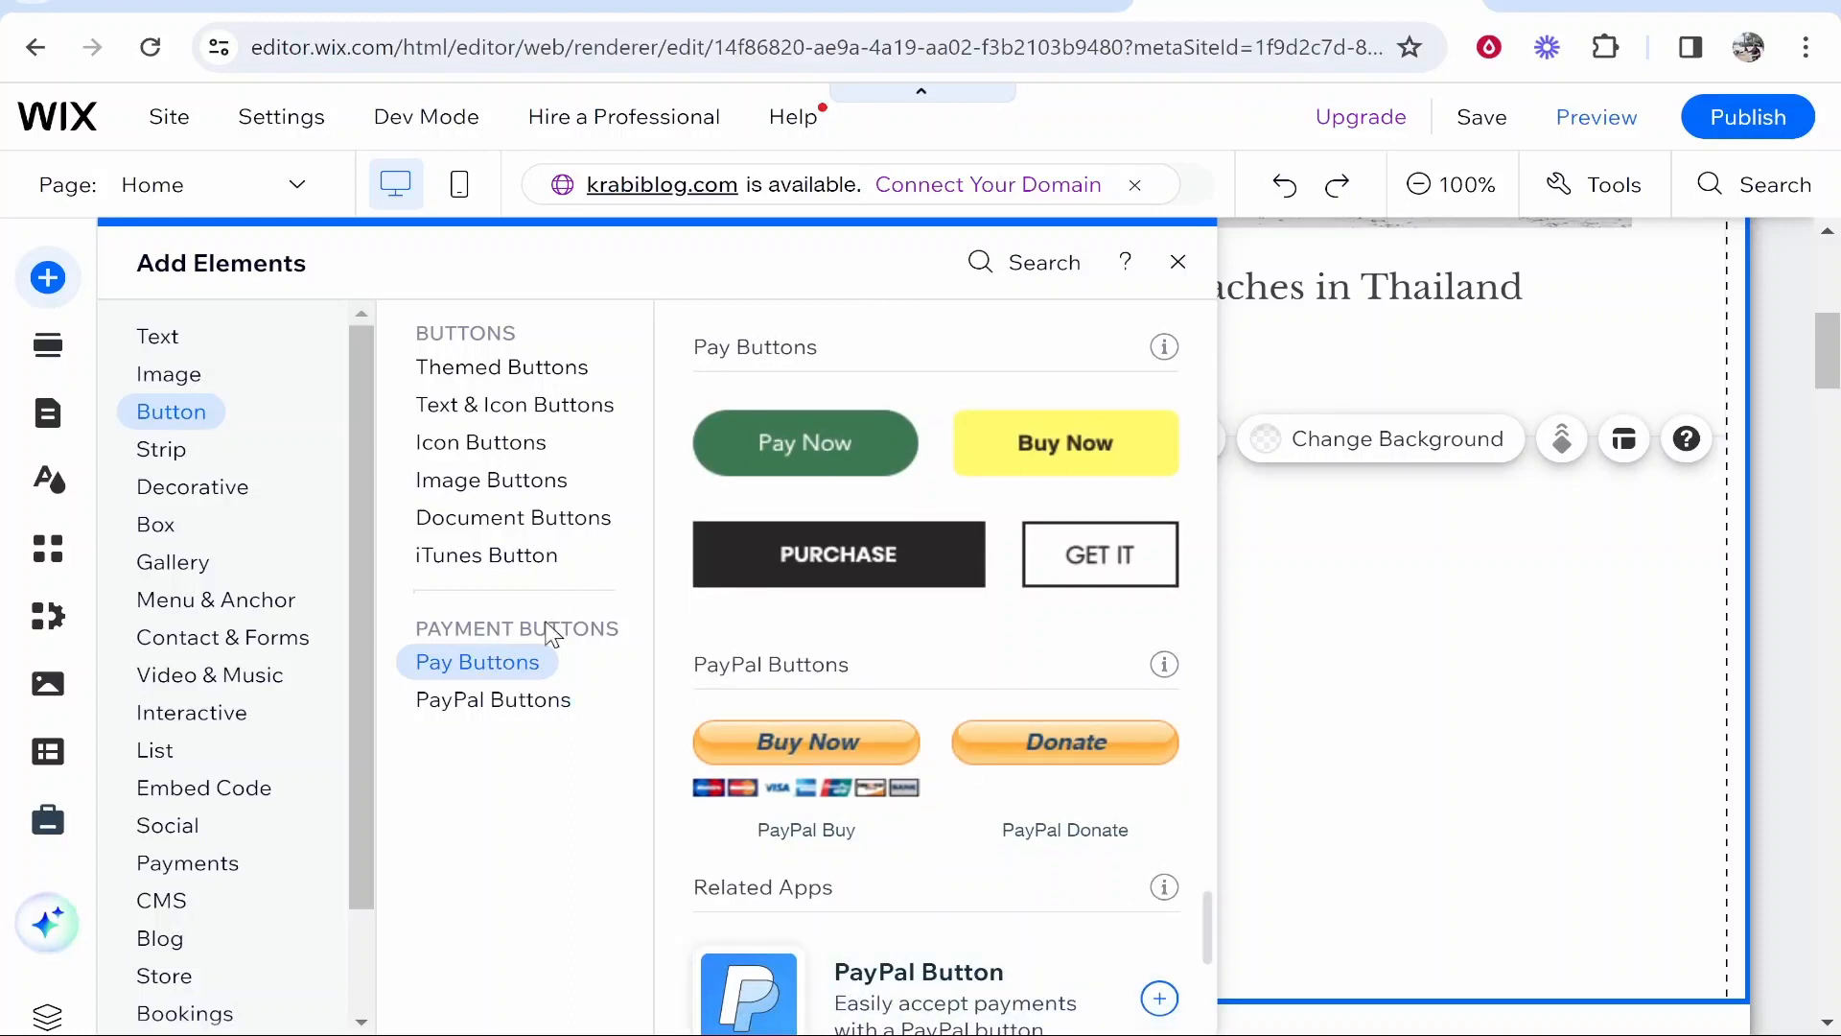
pyautogui.click(446, 561)
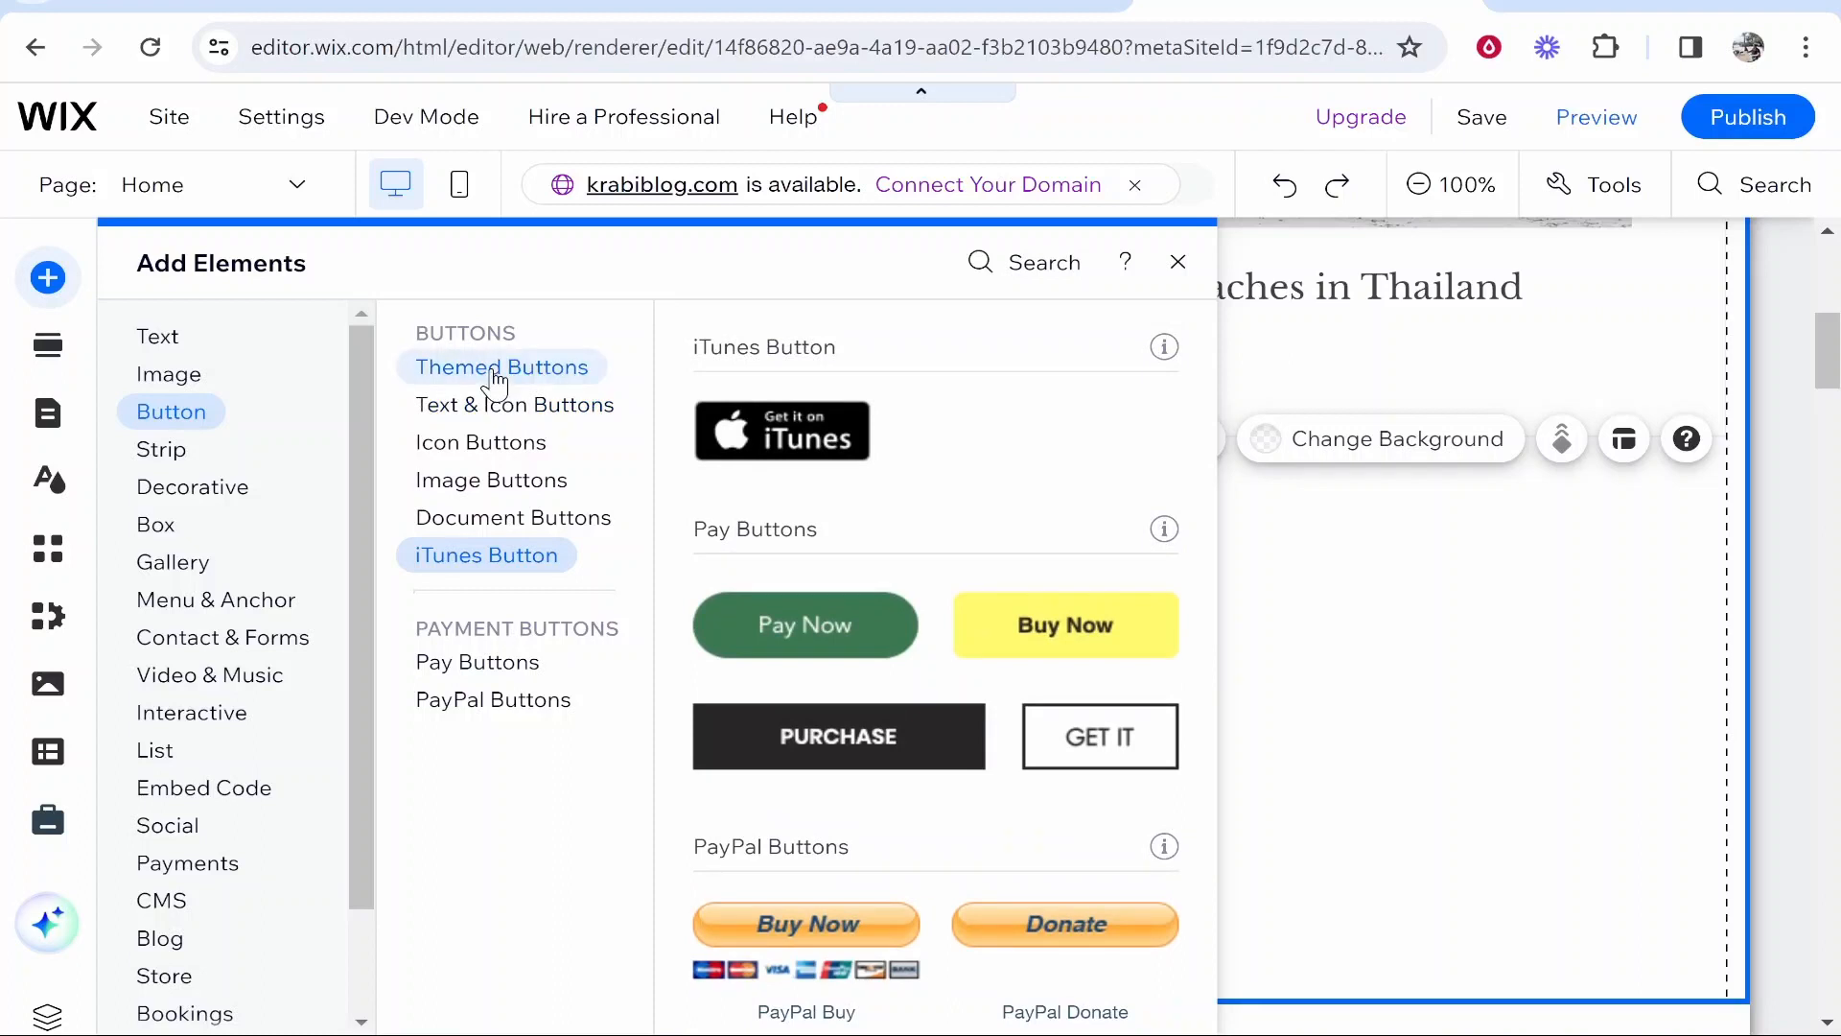
pyautogui.click(471, 356)
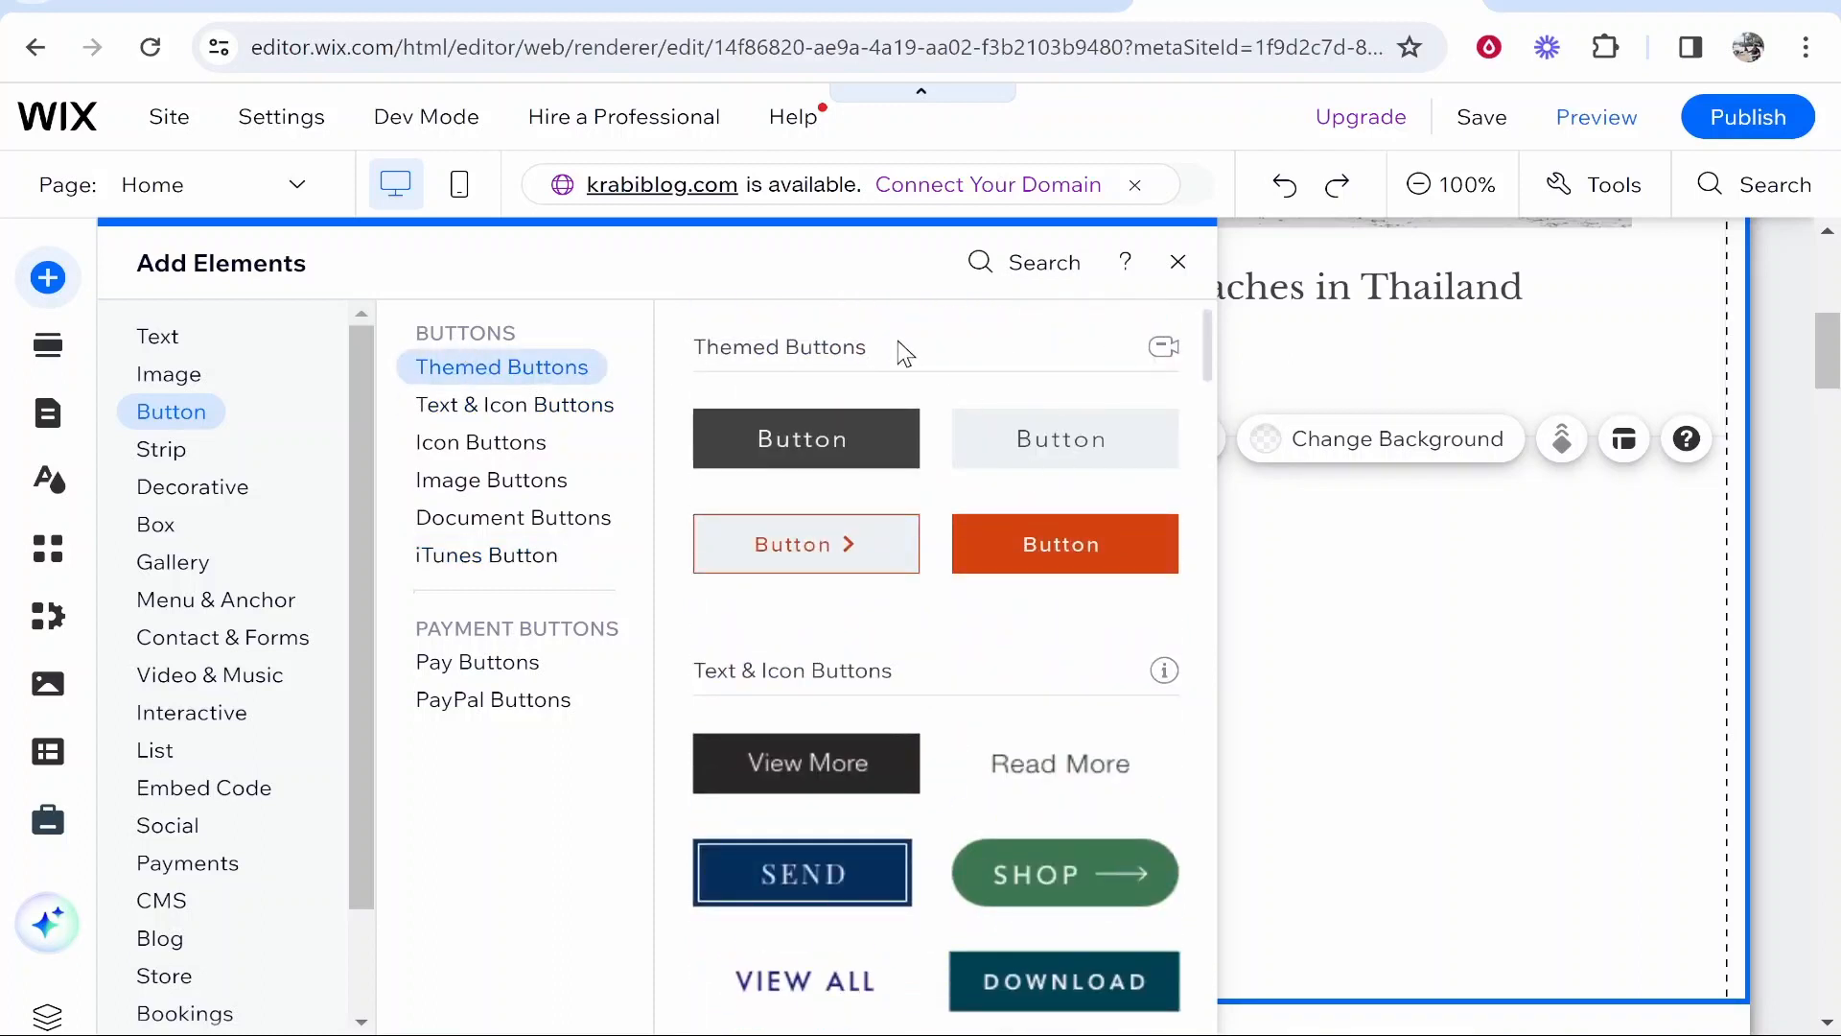
# Add the green SHOP arrow button below the "Best Beaches in Thailand 2024" heading, enlarge it and position it closer beneath the heading
pyautogui.scroll(-2, 850, 584)
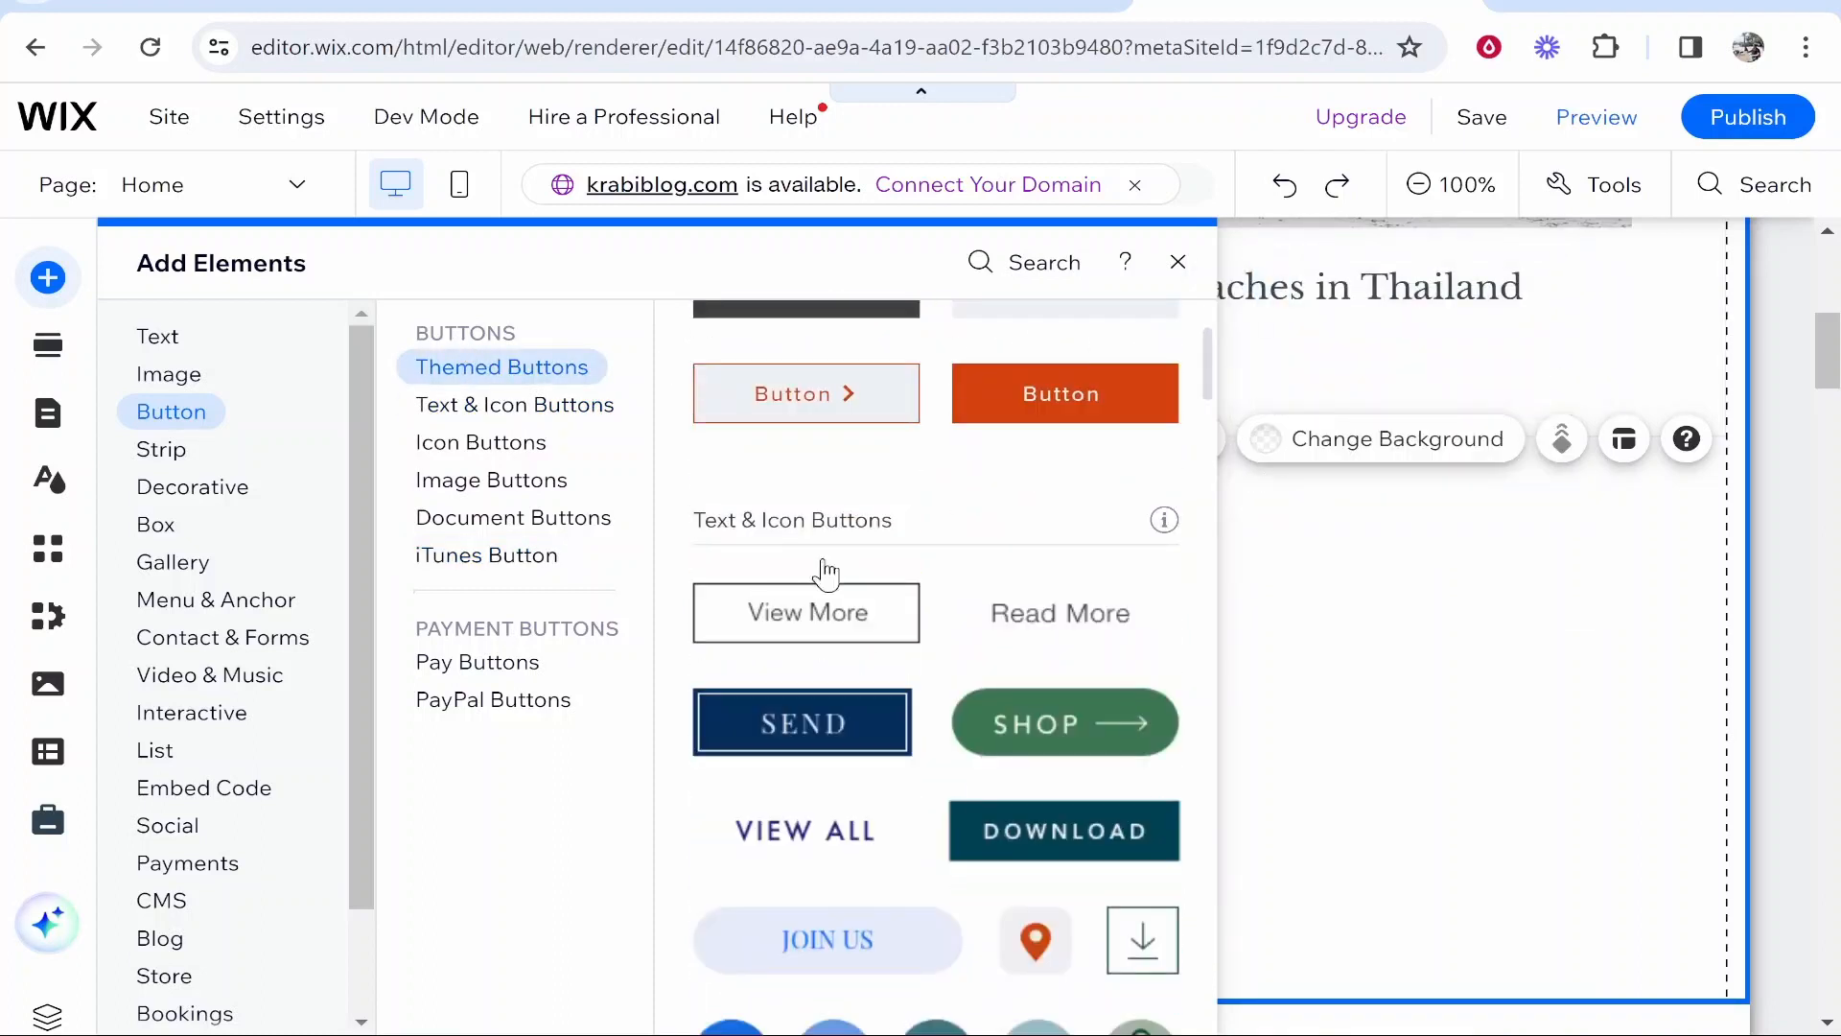
pyautogui.scroll(-2, 863, 556)
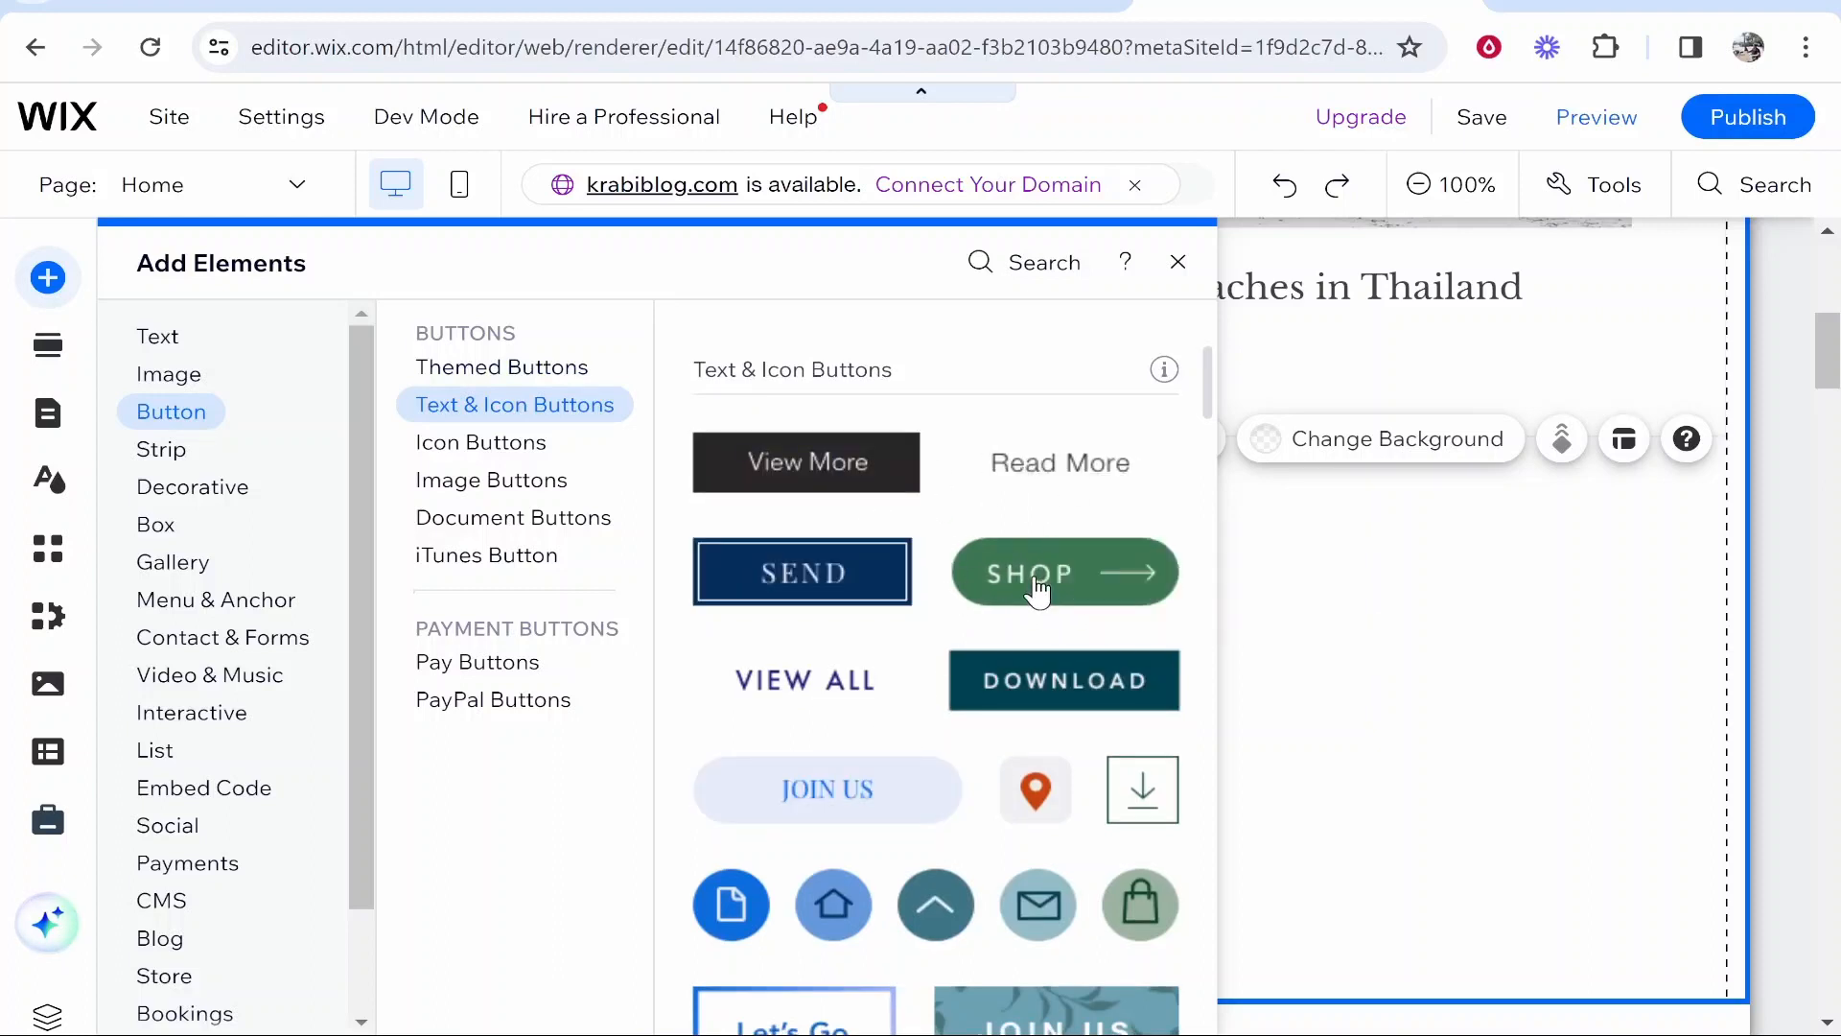
pyautogui.moveTo(1053, 616); pyautogui.dragTo(1470, 600)
pyautogui.scroll(6, 1258, 576)
pyautogui.scroll(-5, 1264, 598)
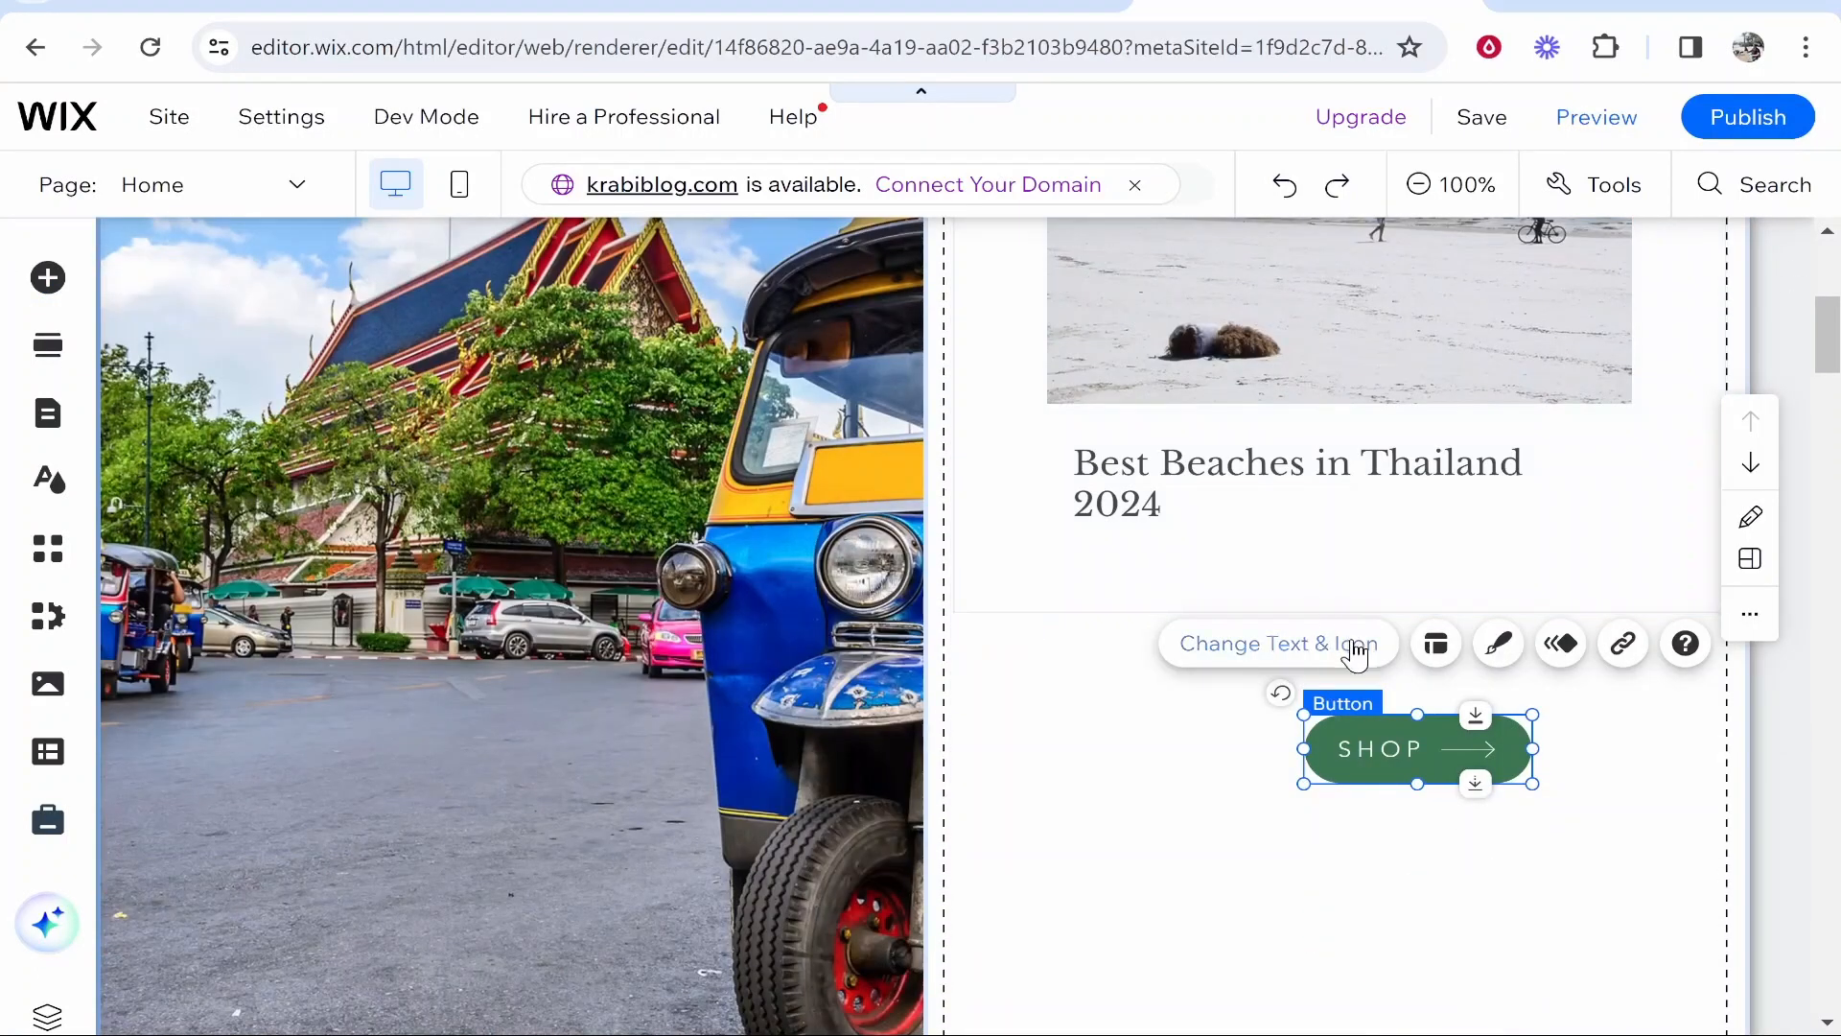
pyautogui.moveTo(1321, 731); pyautogui.dragTo(1172, 684)
pyautogui.moveTo(1383, 737); pyautogui.dragTo(1405, 696)
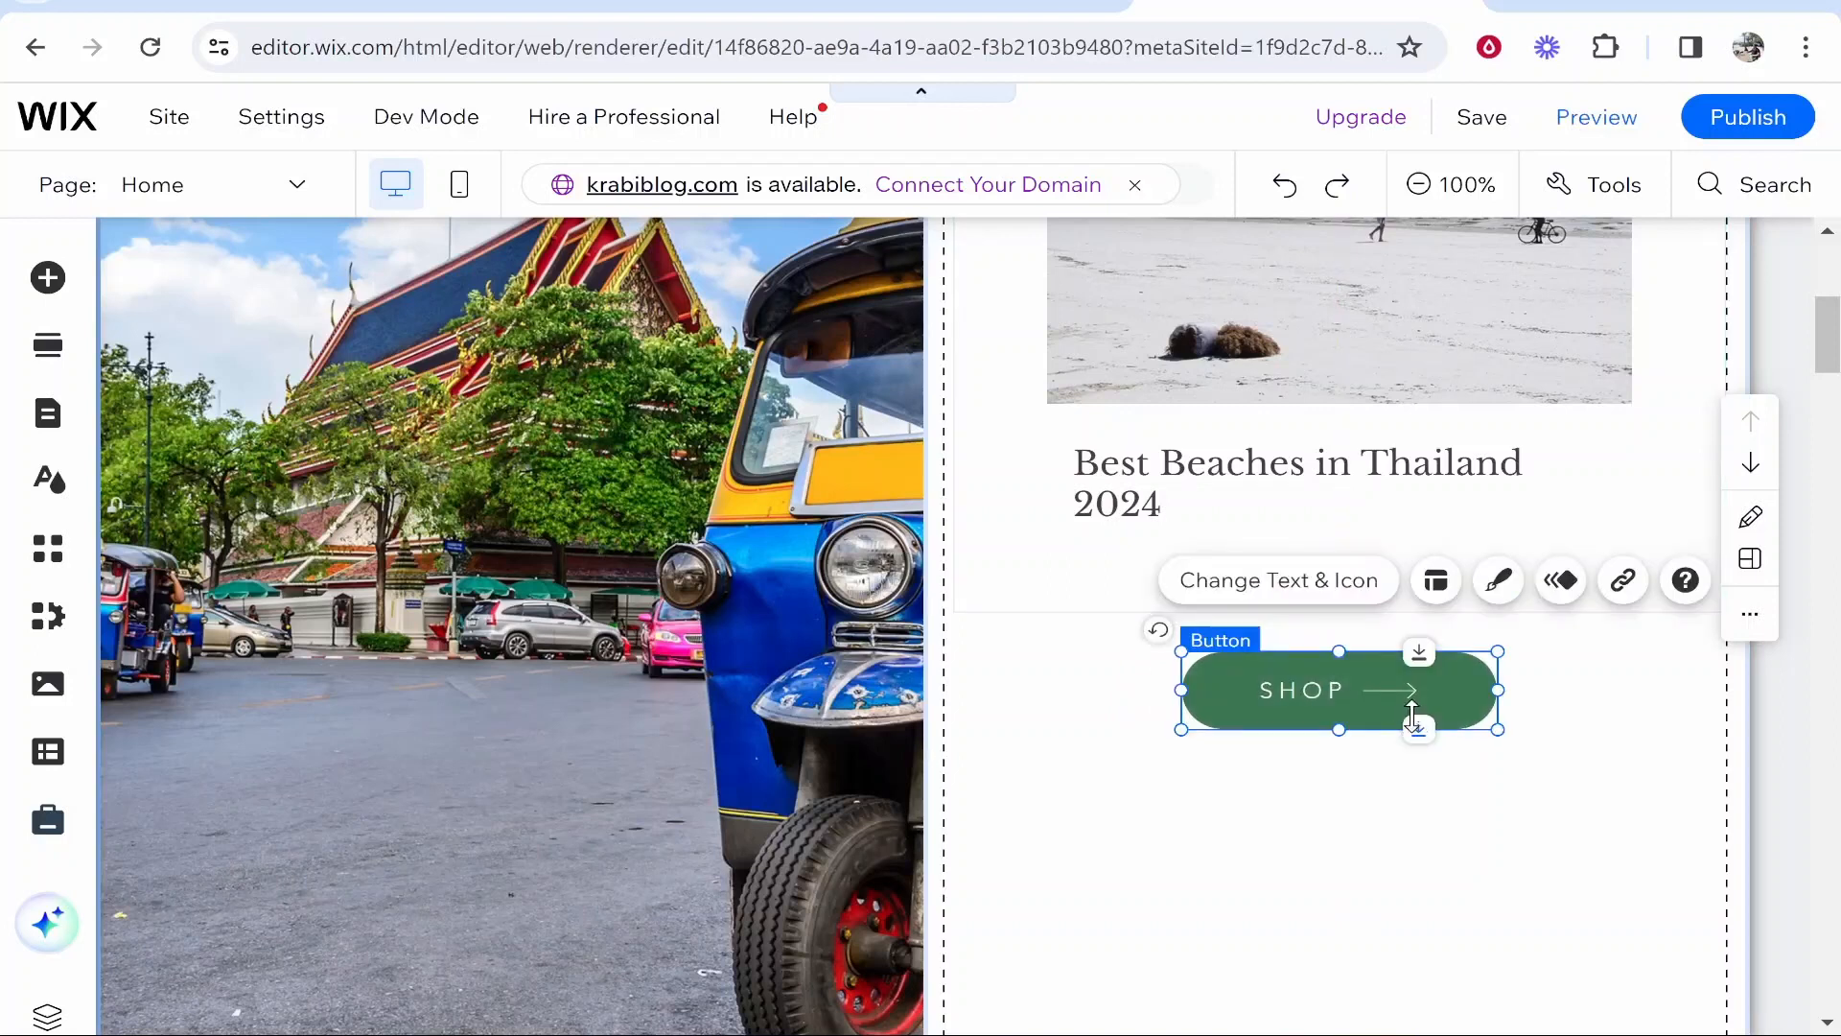
# Open the text and icon settings of the SHOP button
pyautogui.click(1278, 580)
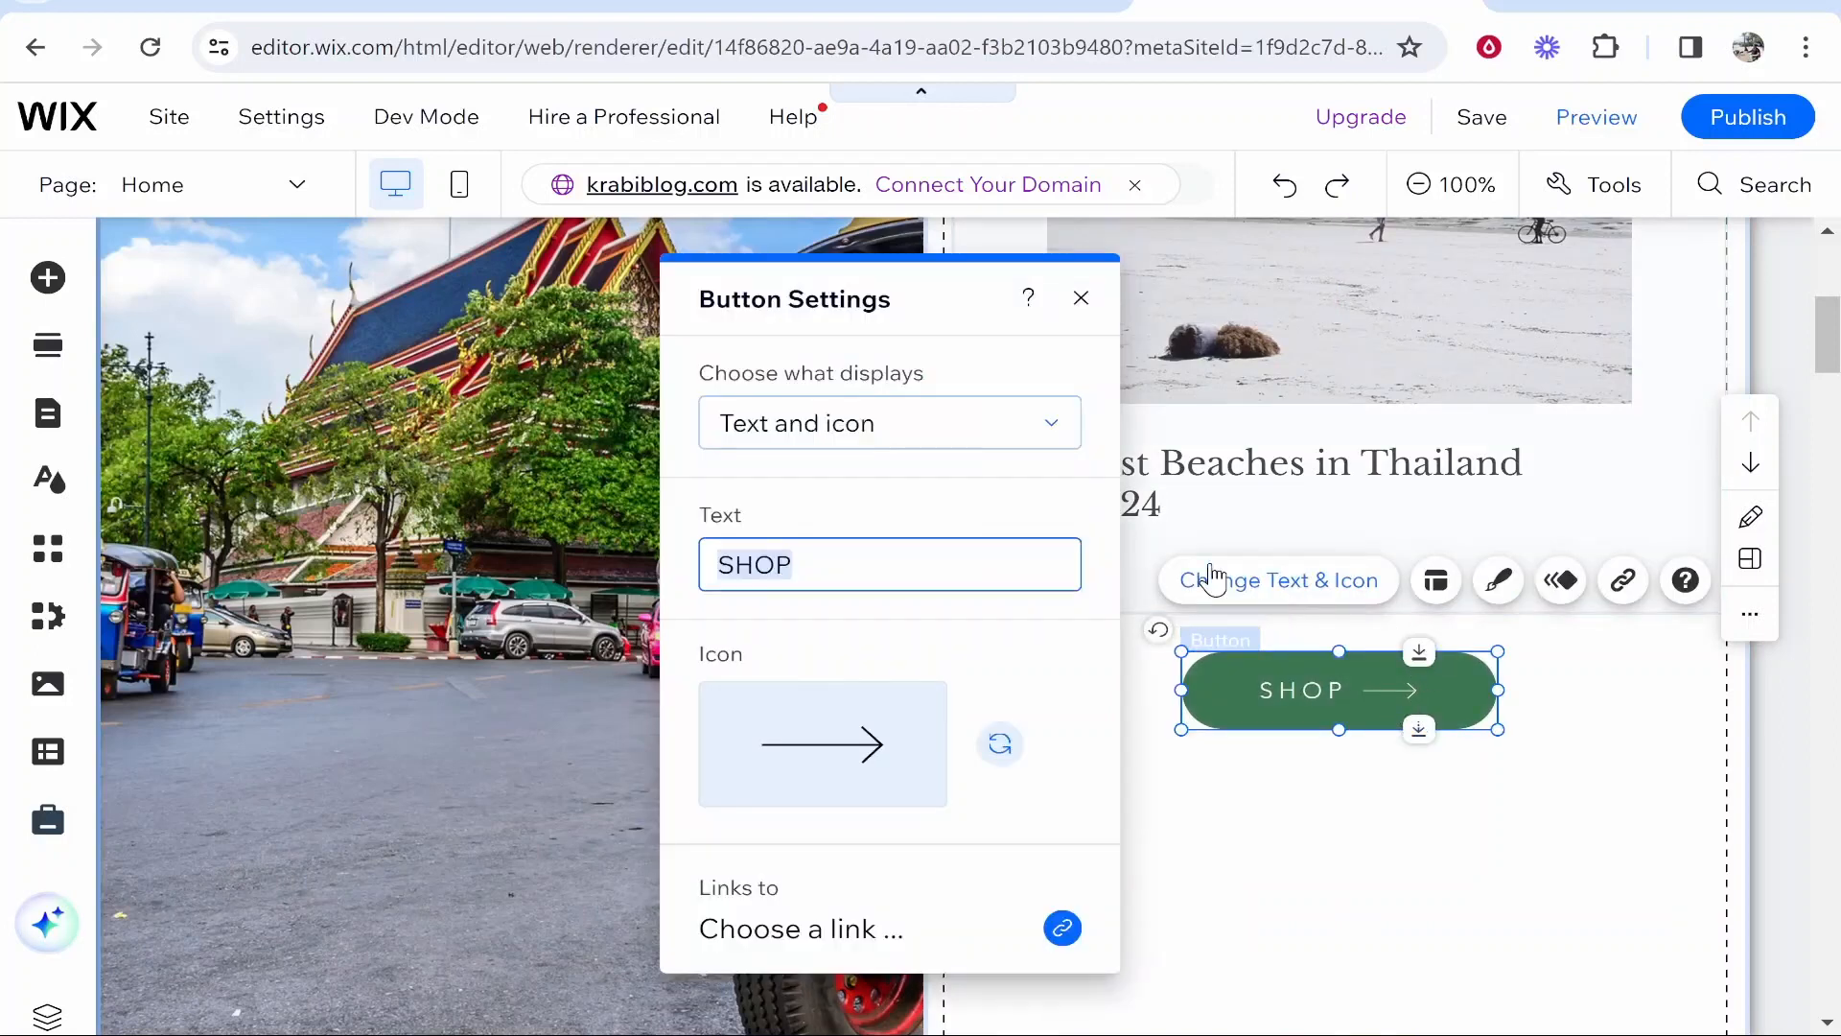
pyautogui.click(853, 612)
# Try the display options Icon only, Text only and Nothing on the button, and return it to Text and icon
pyautogui.click(914, 443)
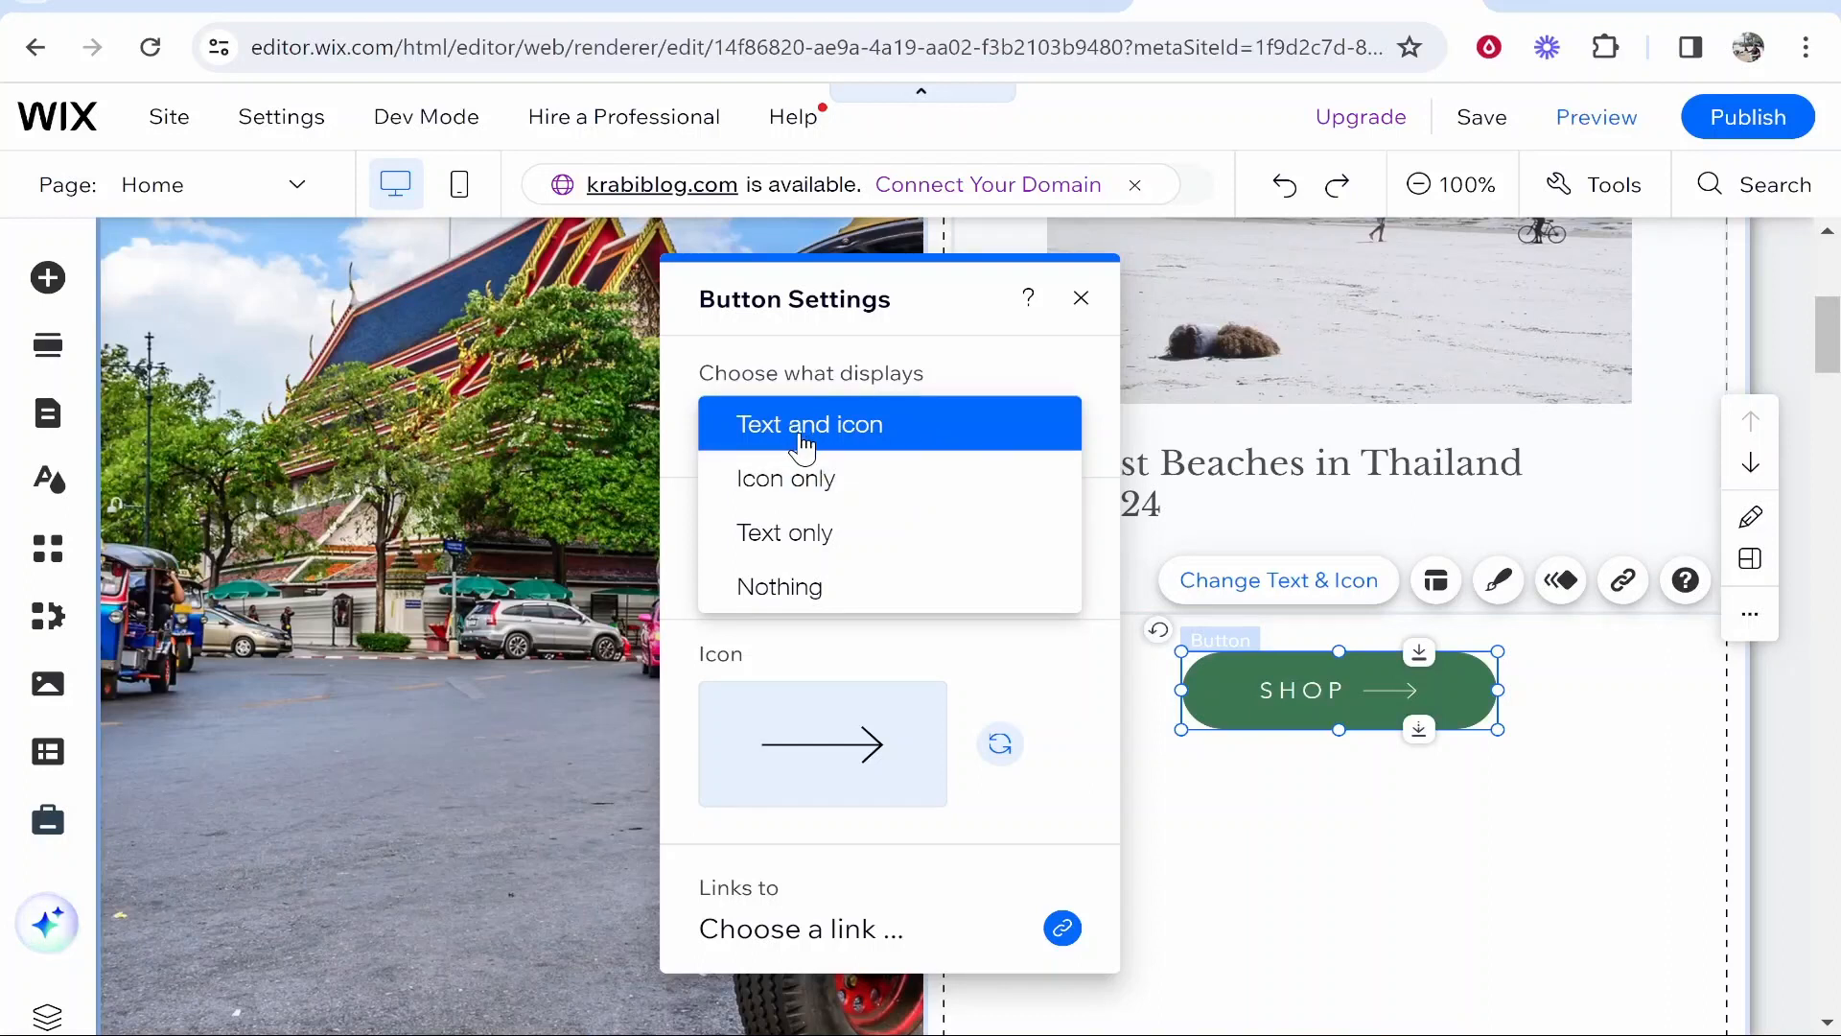
pyautogui.click(842, 479)
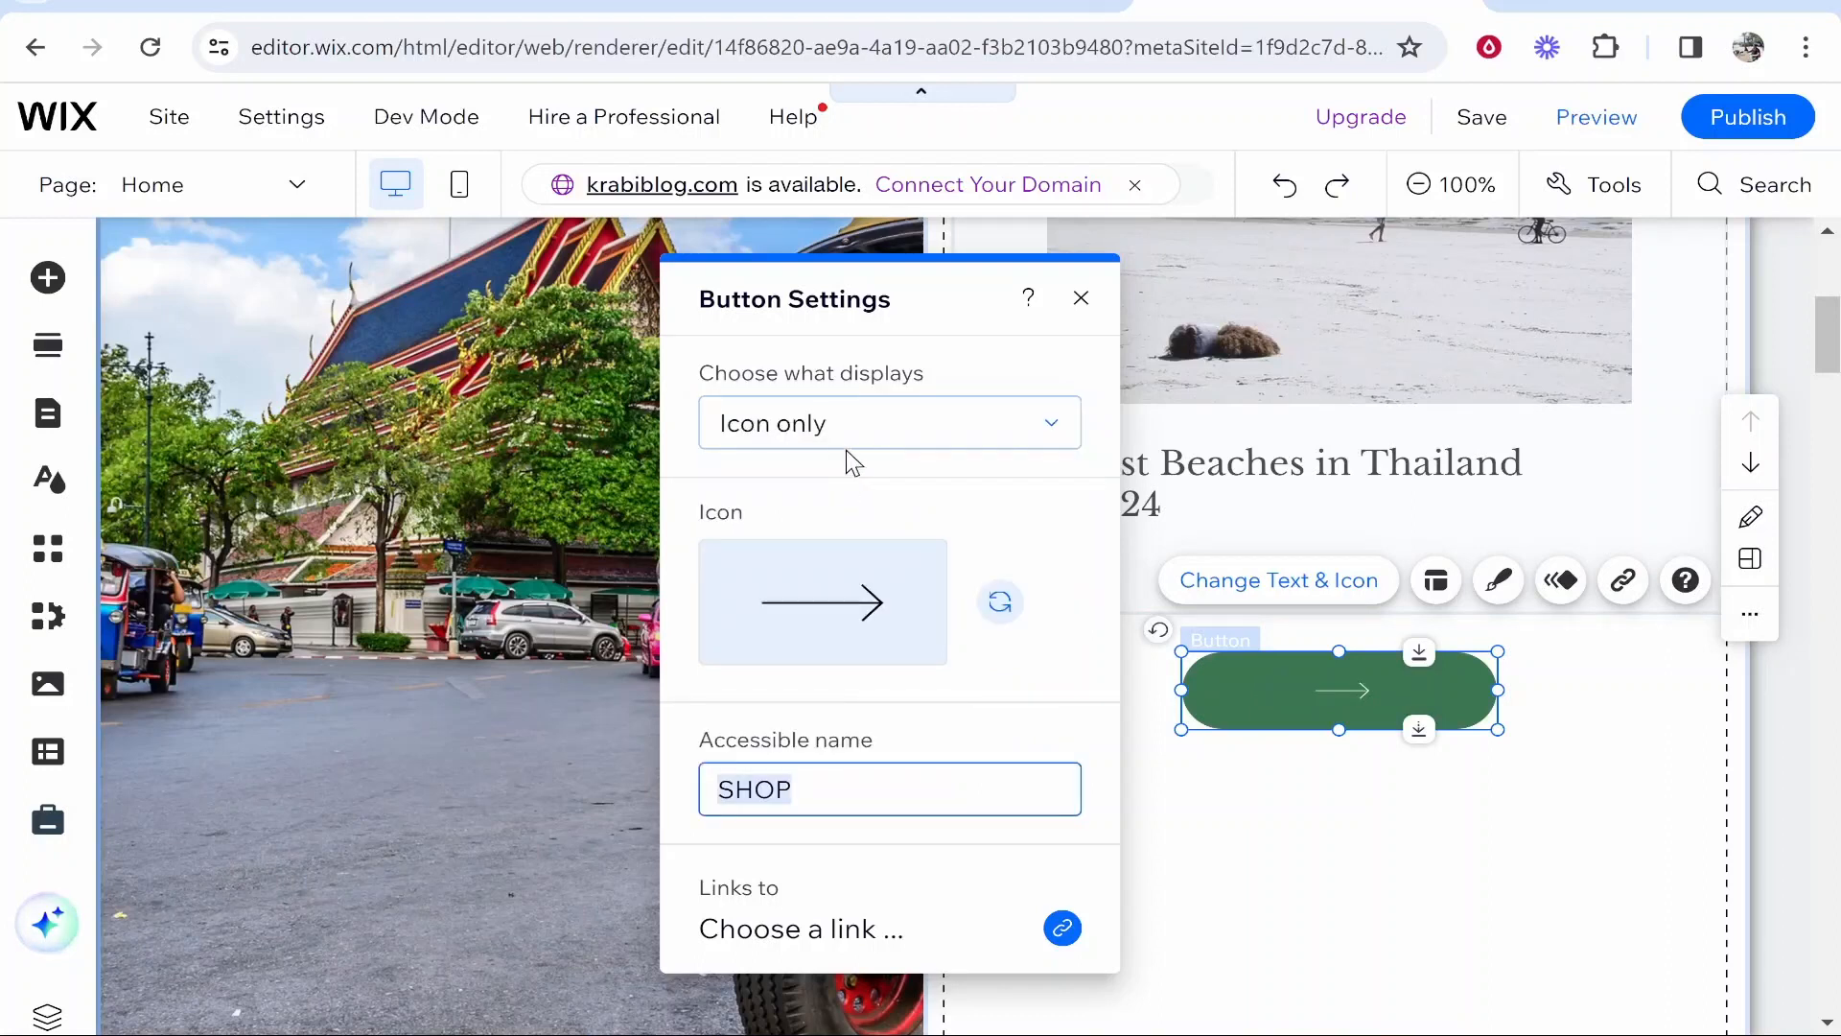
pyautogui.click(846, 446)
pyautogui.click(812, 506)
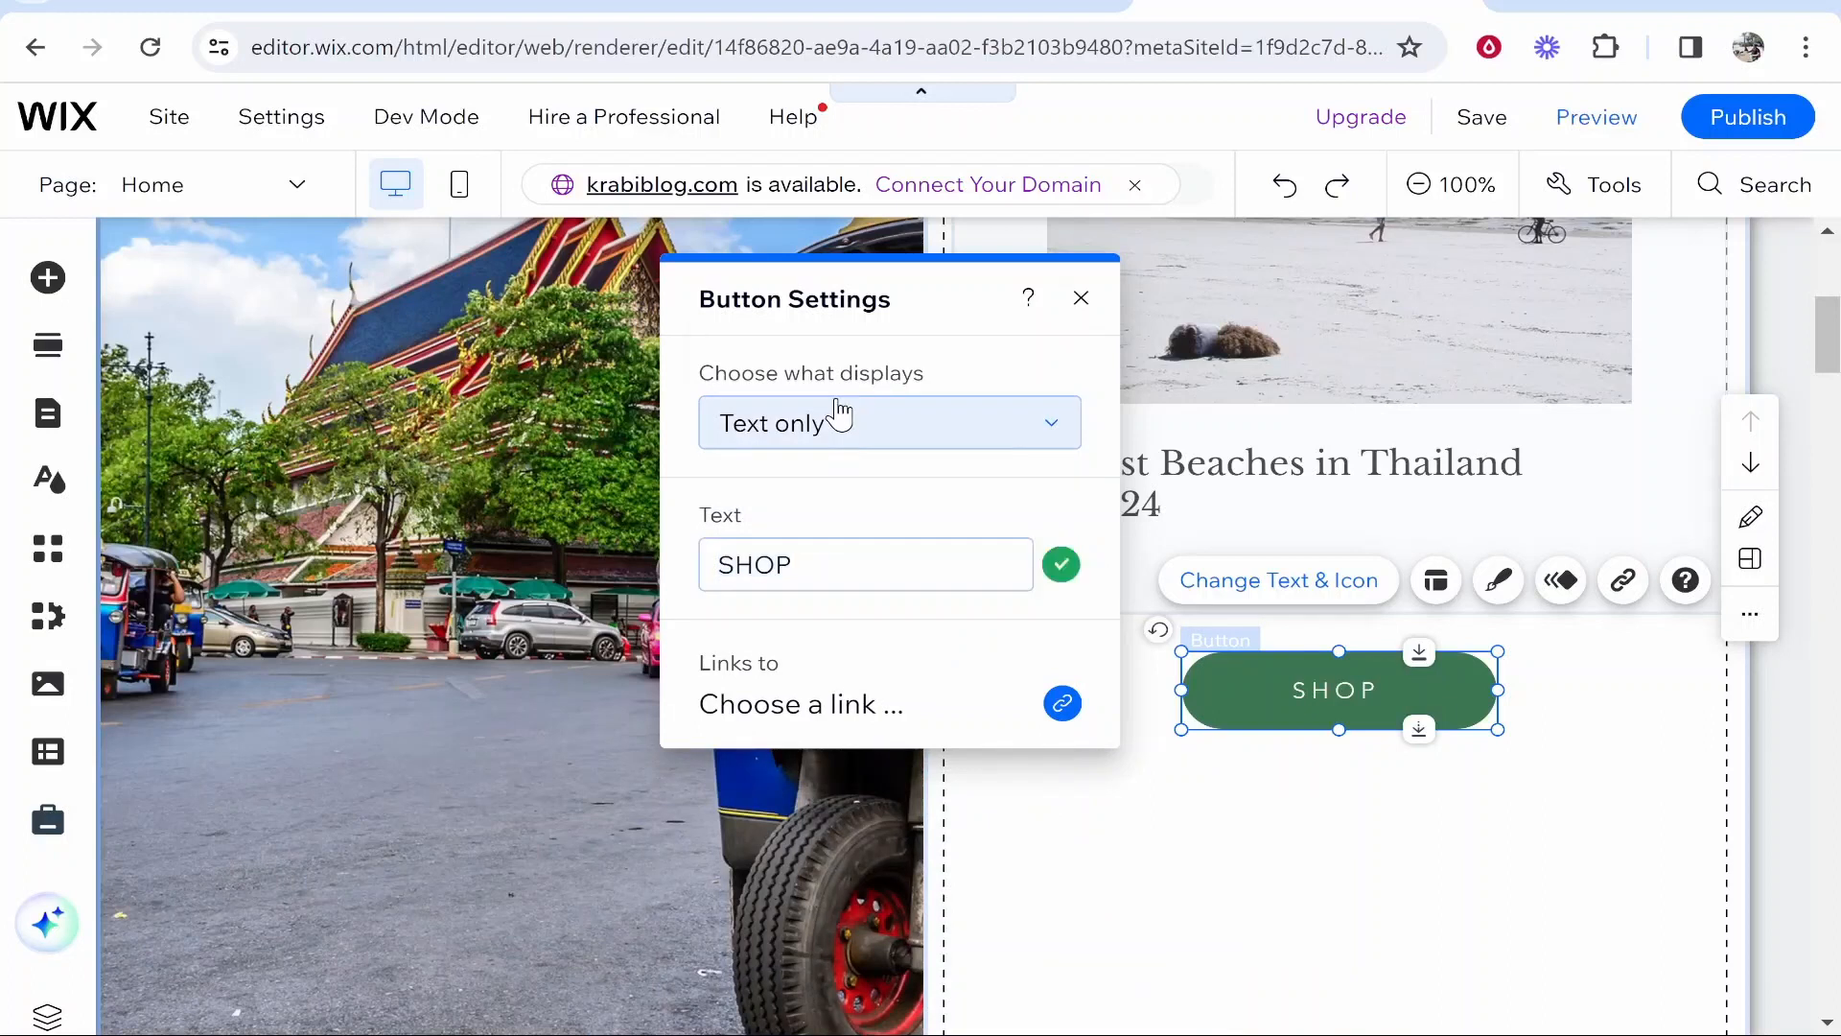
pyautogui.click(835, 419)
pyautogui.click(802, 485)
pyautogui.click(838, 433)
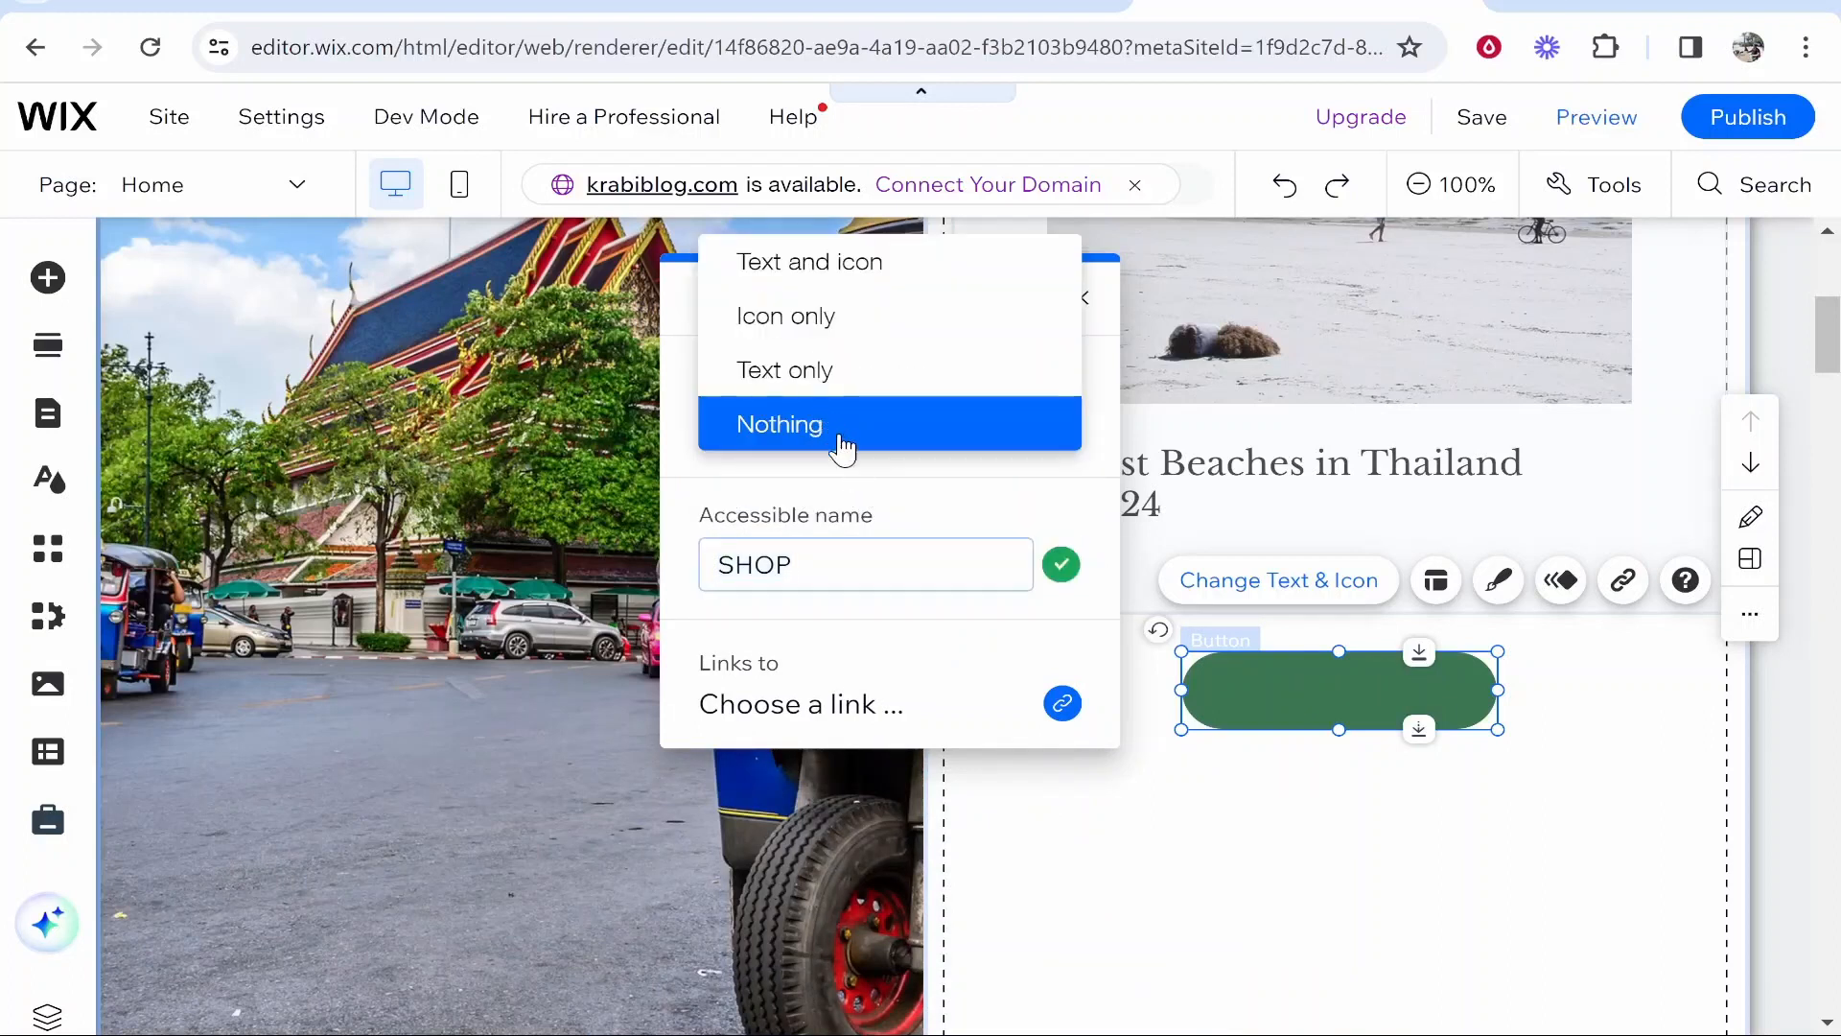
pyautogui.click(804, 266)
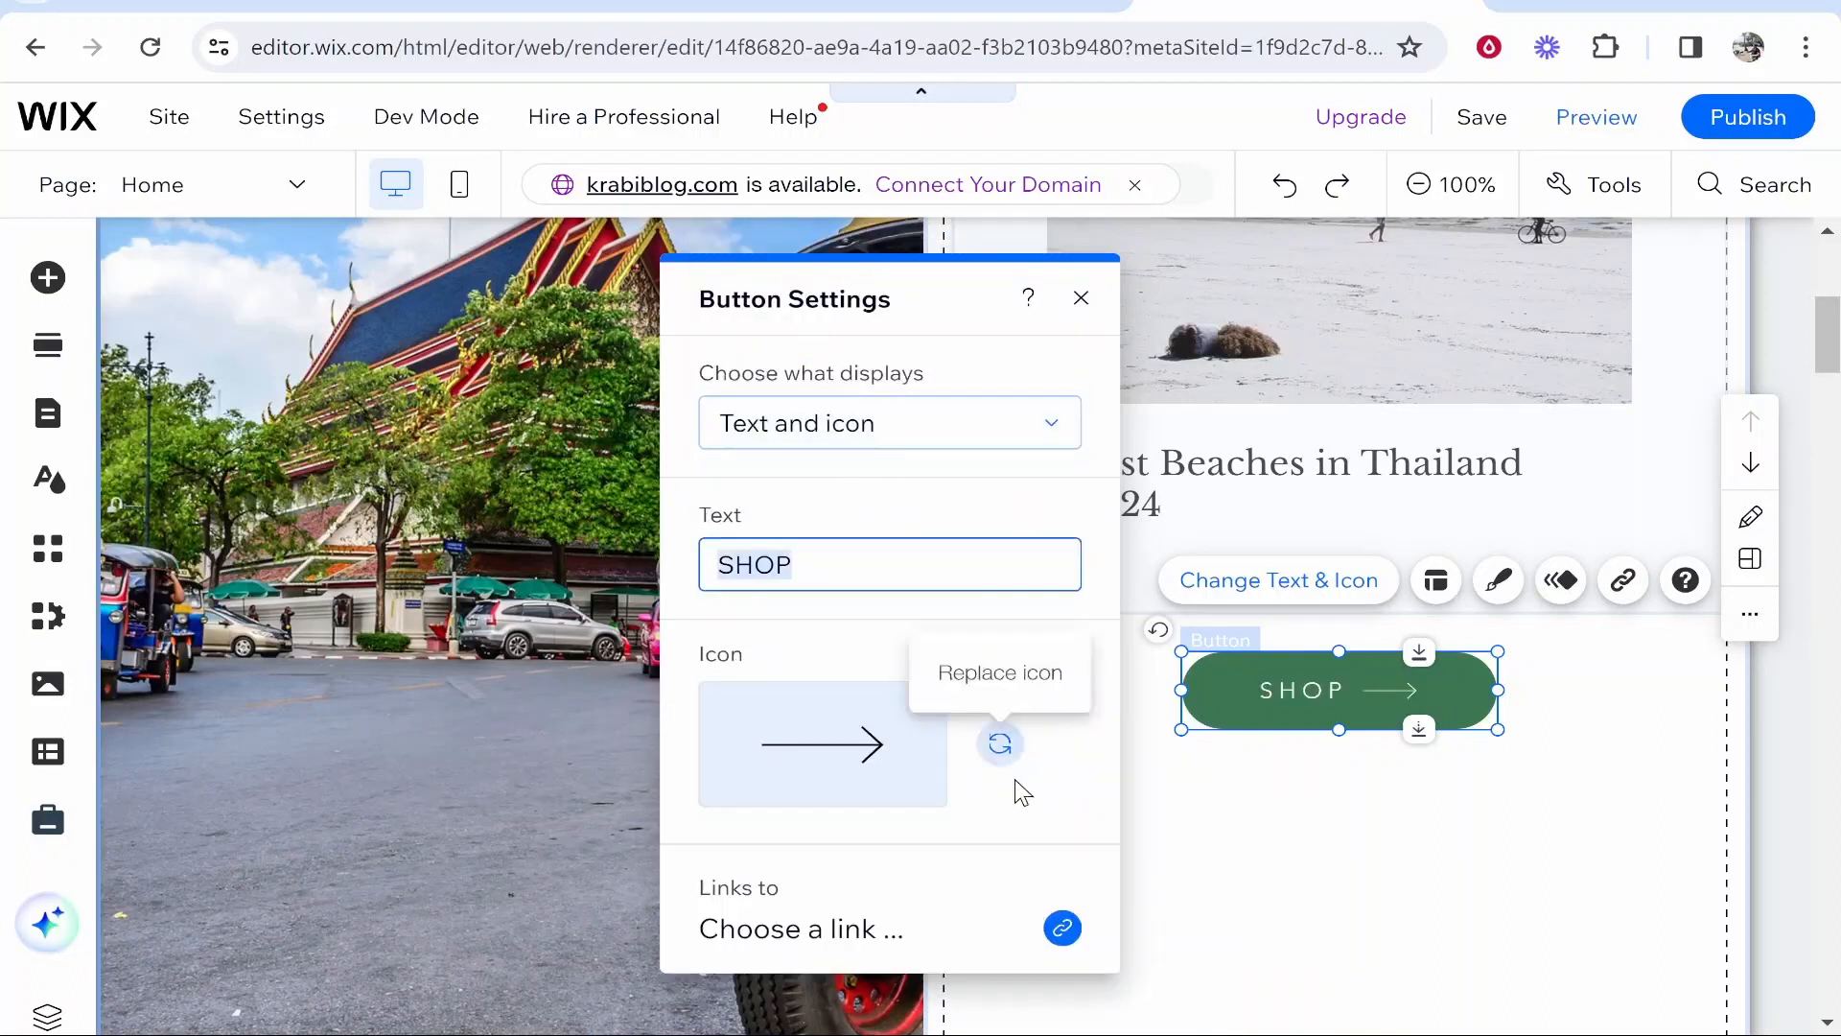
pyautogui.click(884, 422)
pyautogui.click(883, 424)
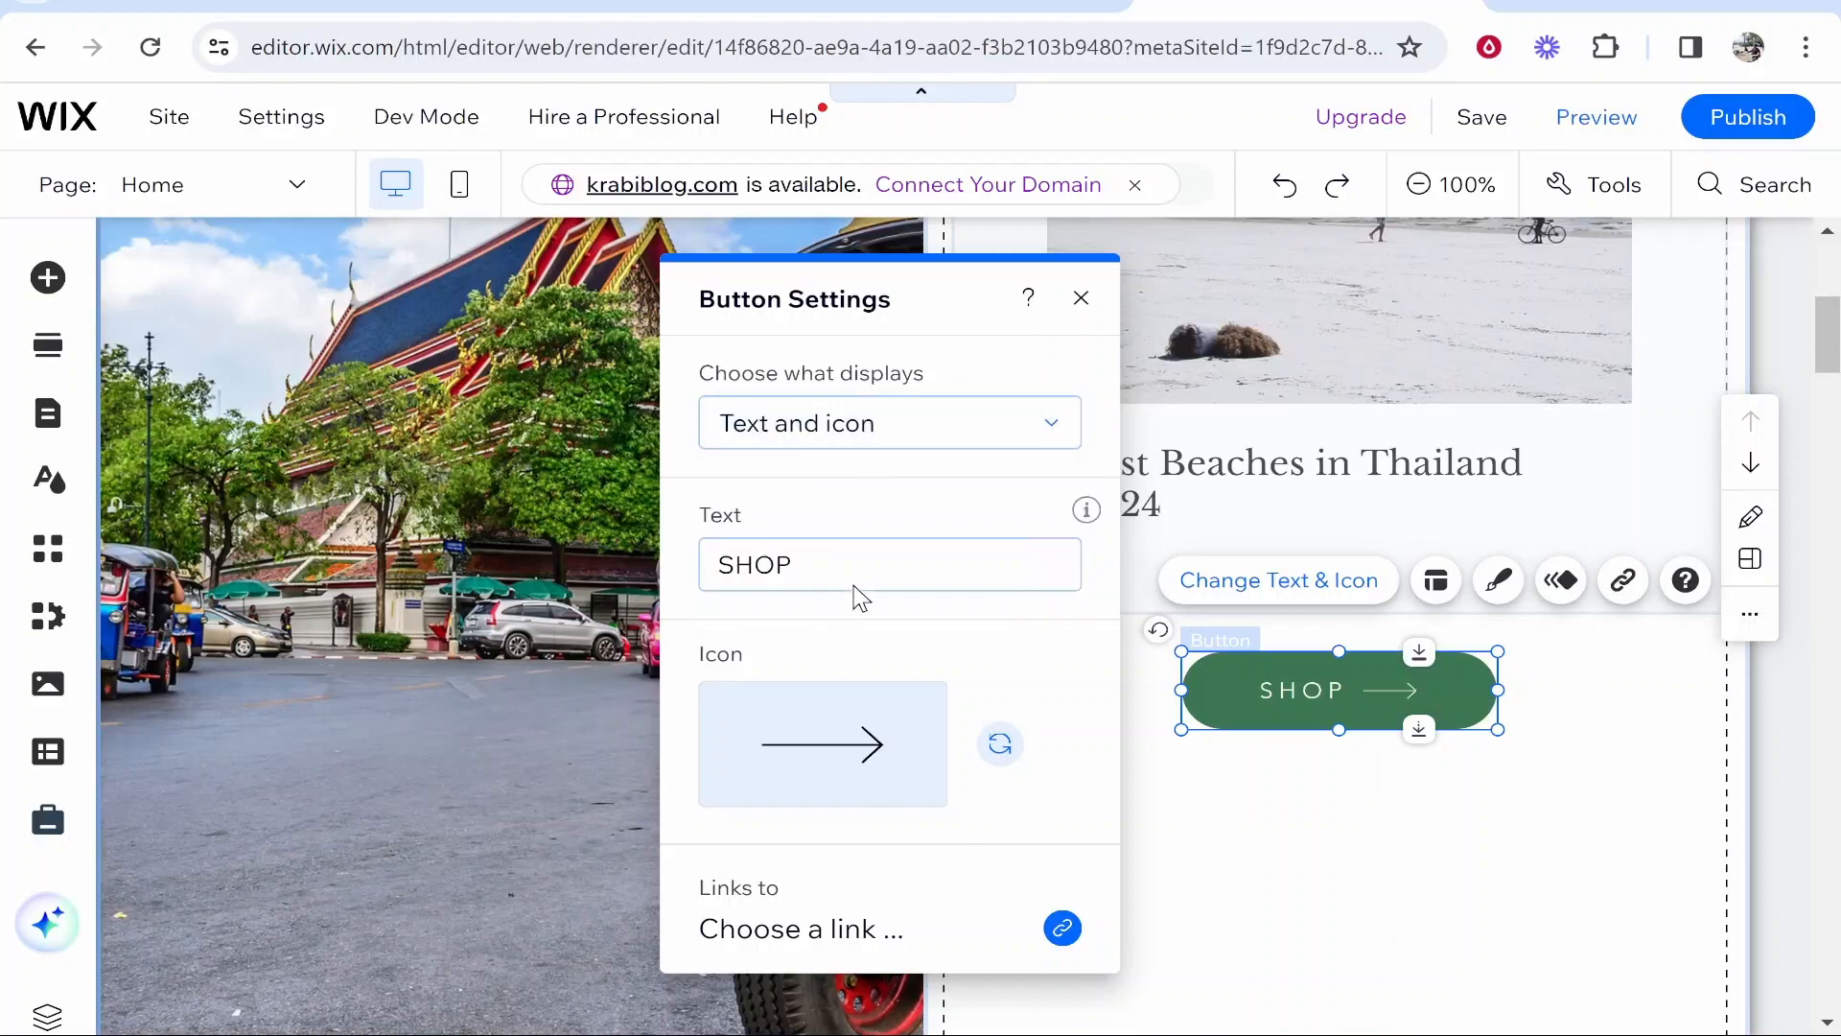
# Change the button's text to "Contact Us"
pyautogui.moveTo(844, 568); pyautogui.dragTo(675, 548)
pyautogui.write('Co')
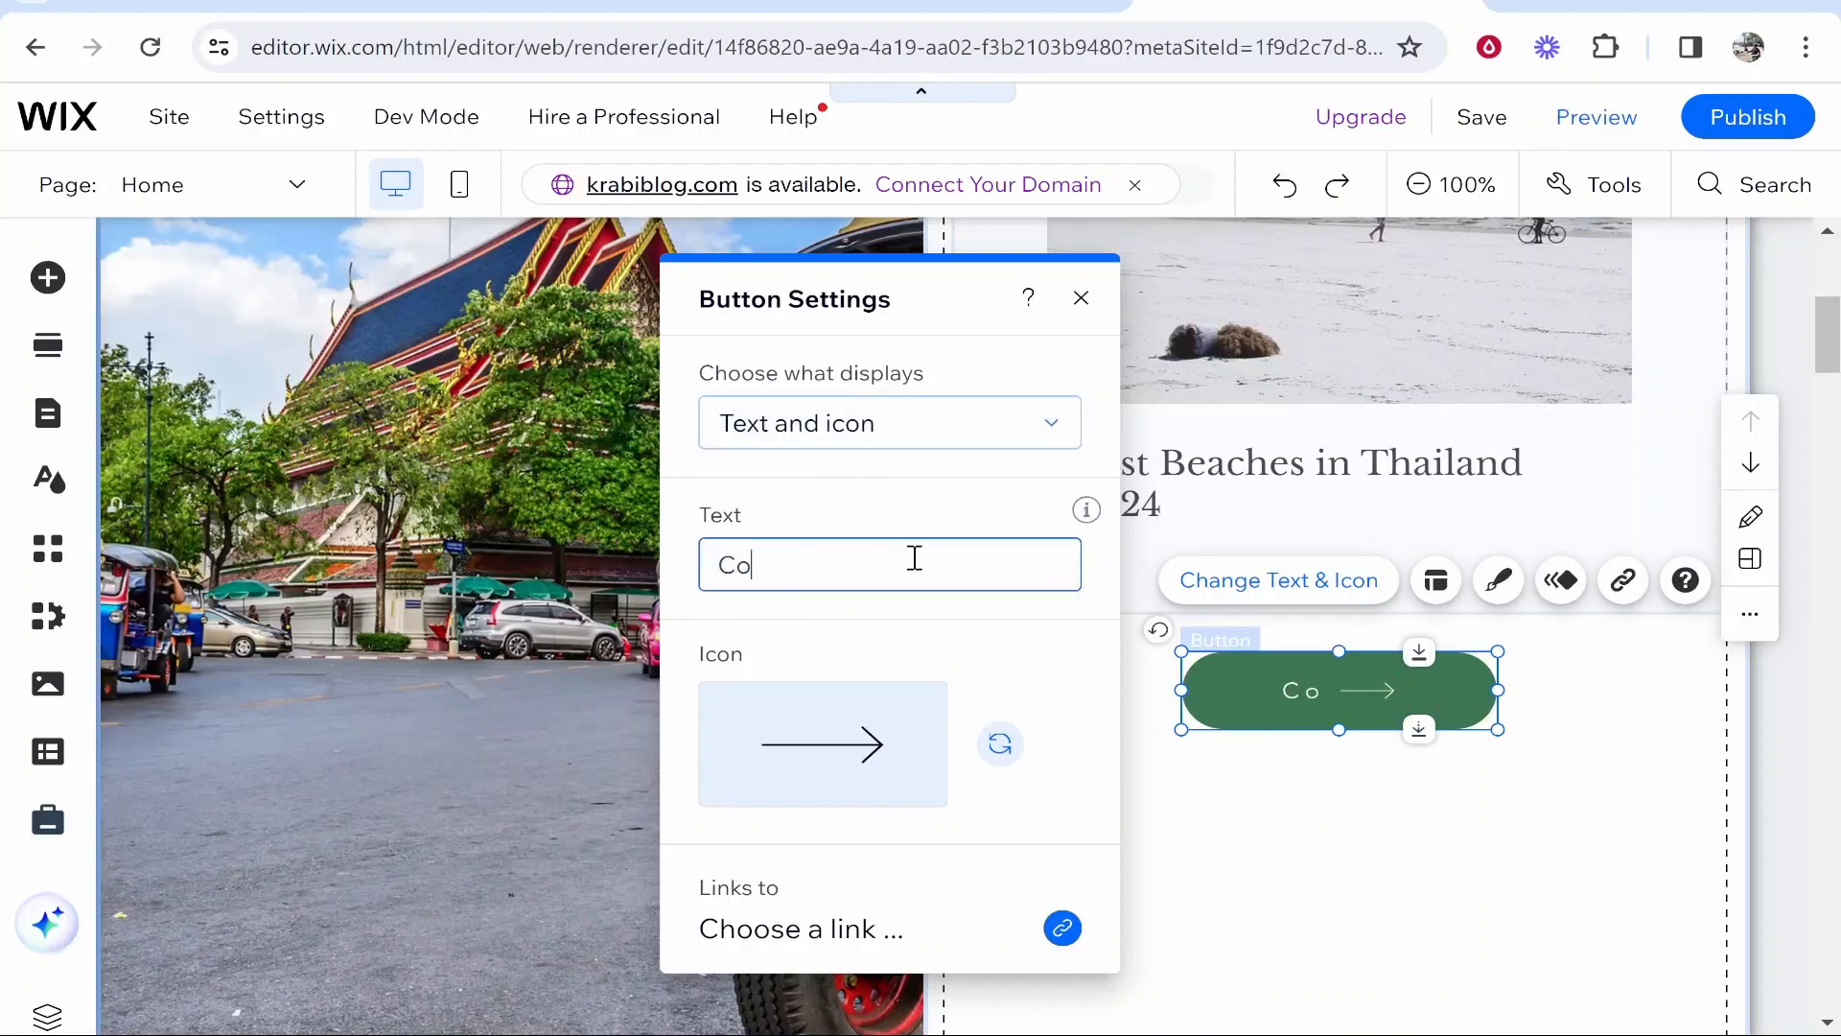
pyautogui.write('ntact Us')
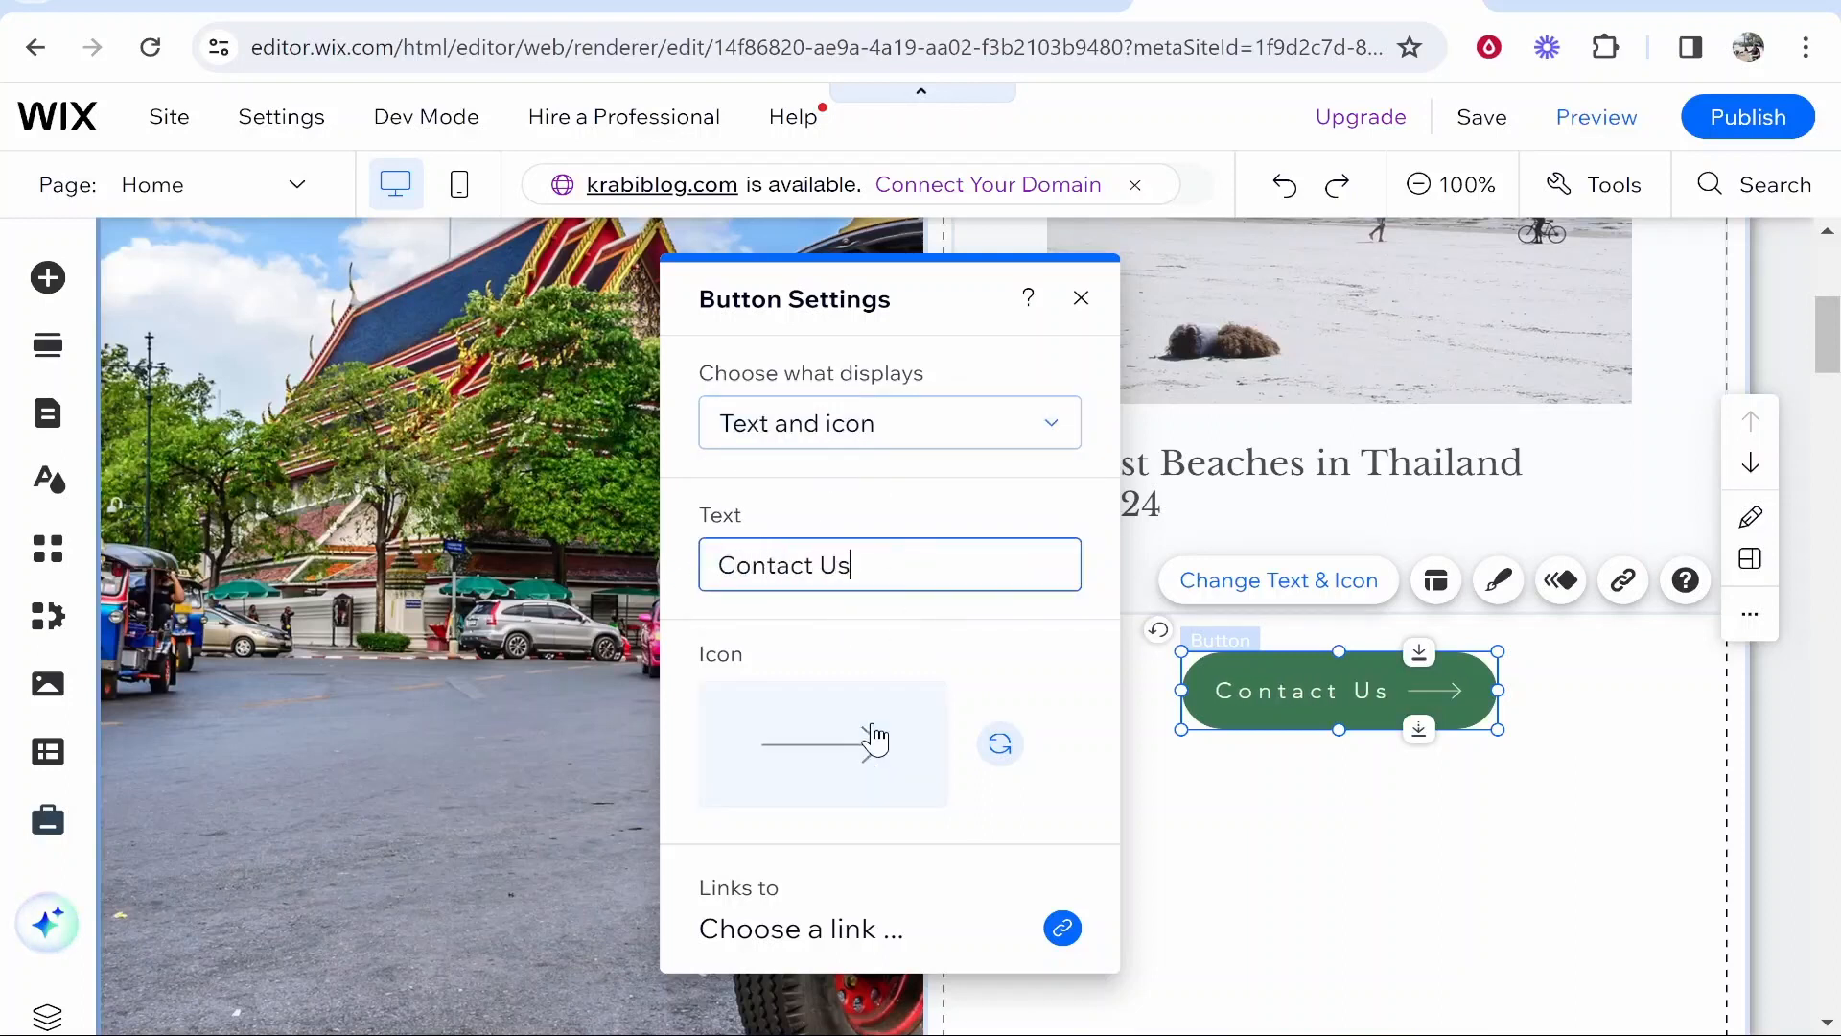
# Open the Media Manager to replace the button's icon and browse the basic shapes in Media from Wix
pyautogui.click(843, 758)
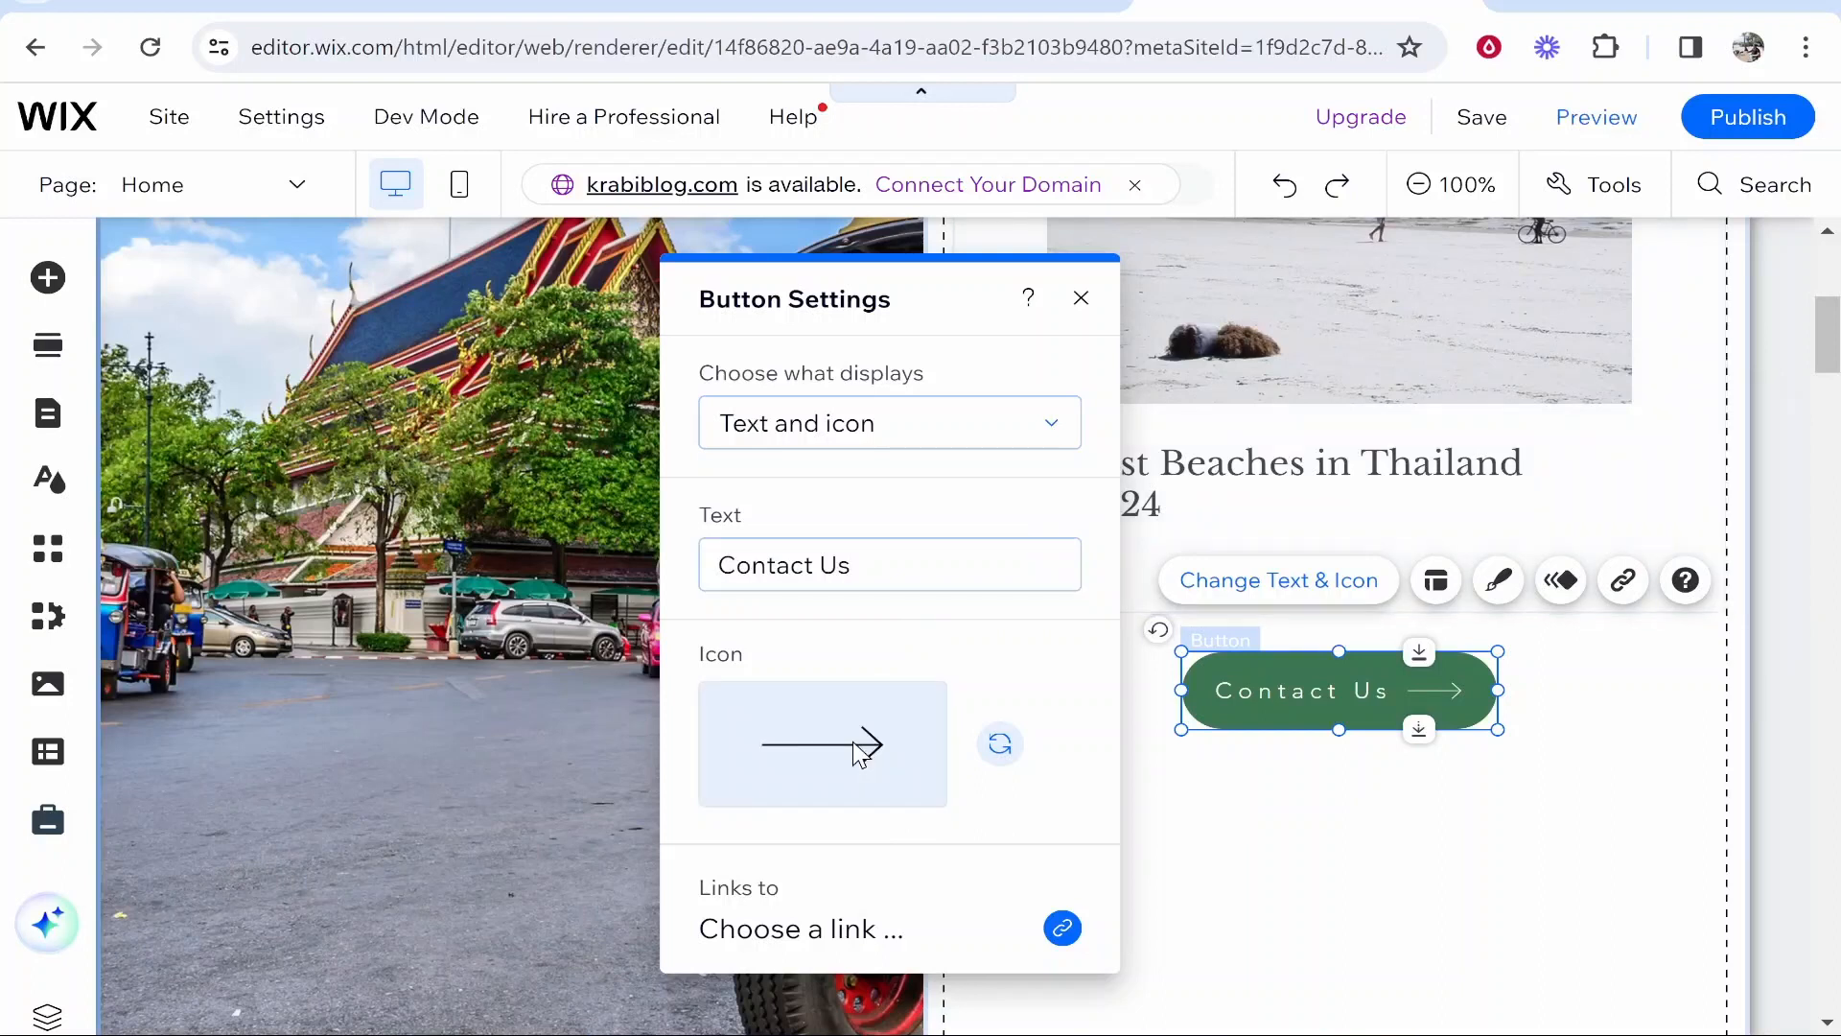
pyautogui.click(860, 752)
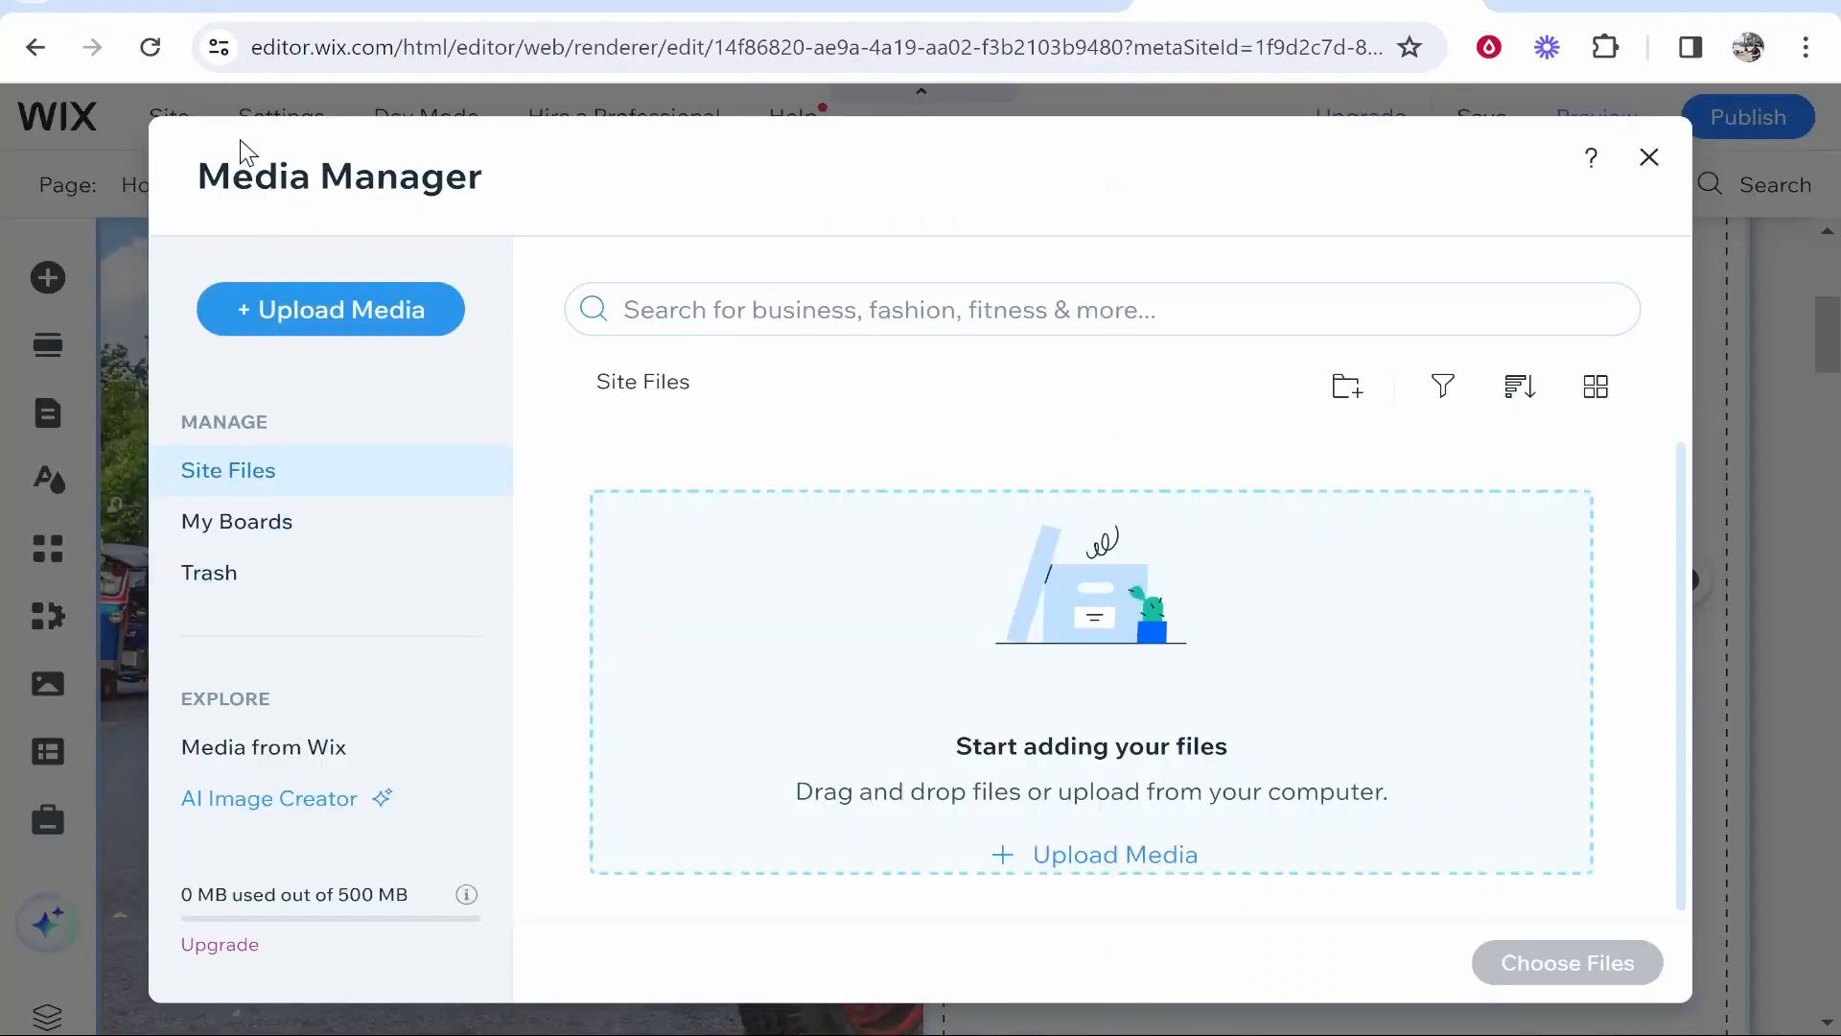
pyautogui.moveTo(188, 179); pyautogui.dragTo(485, 172)
pyautogui.click(389, 251)
pyautogui.click(311, 750)
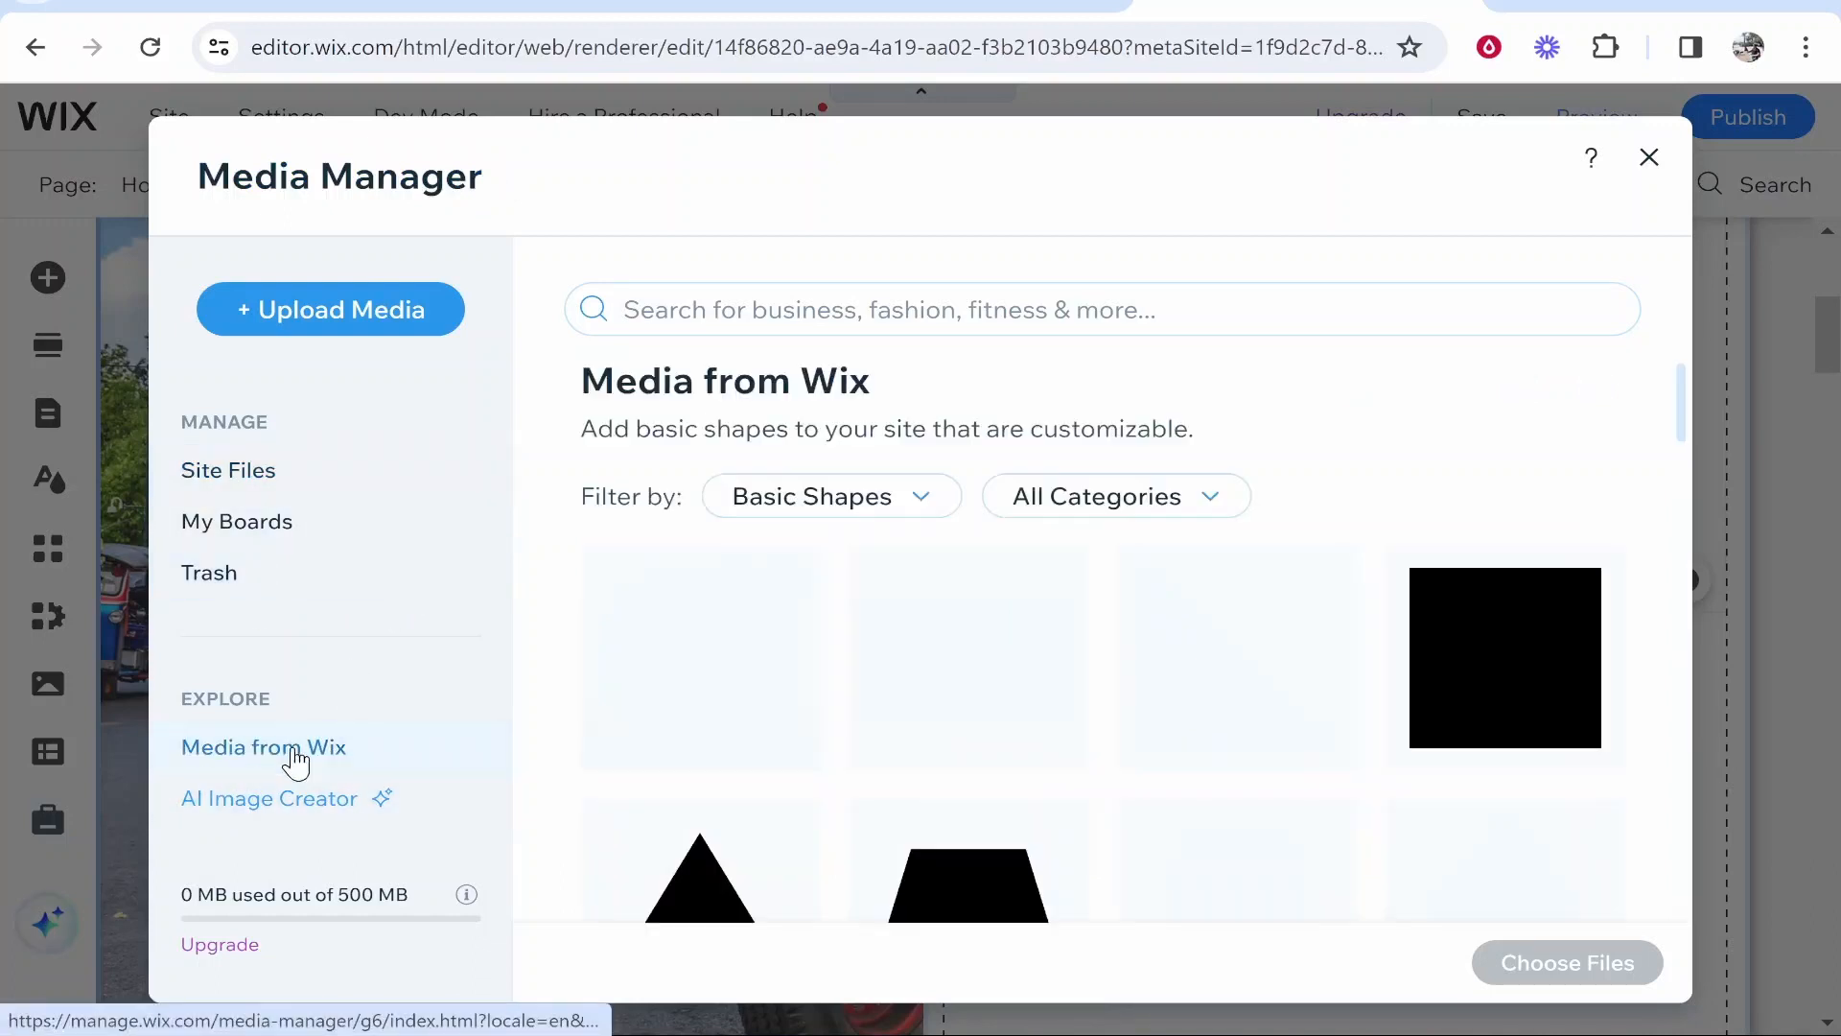
pyautogui.scroll(-5, 924, 628)
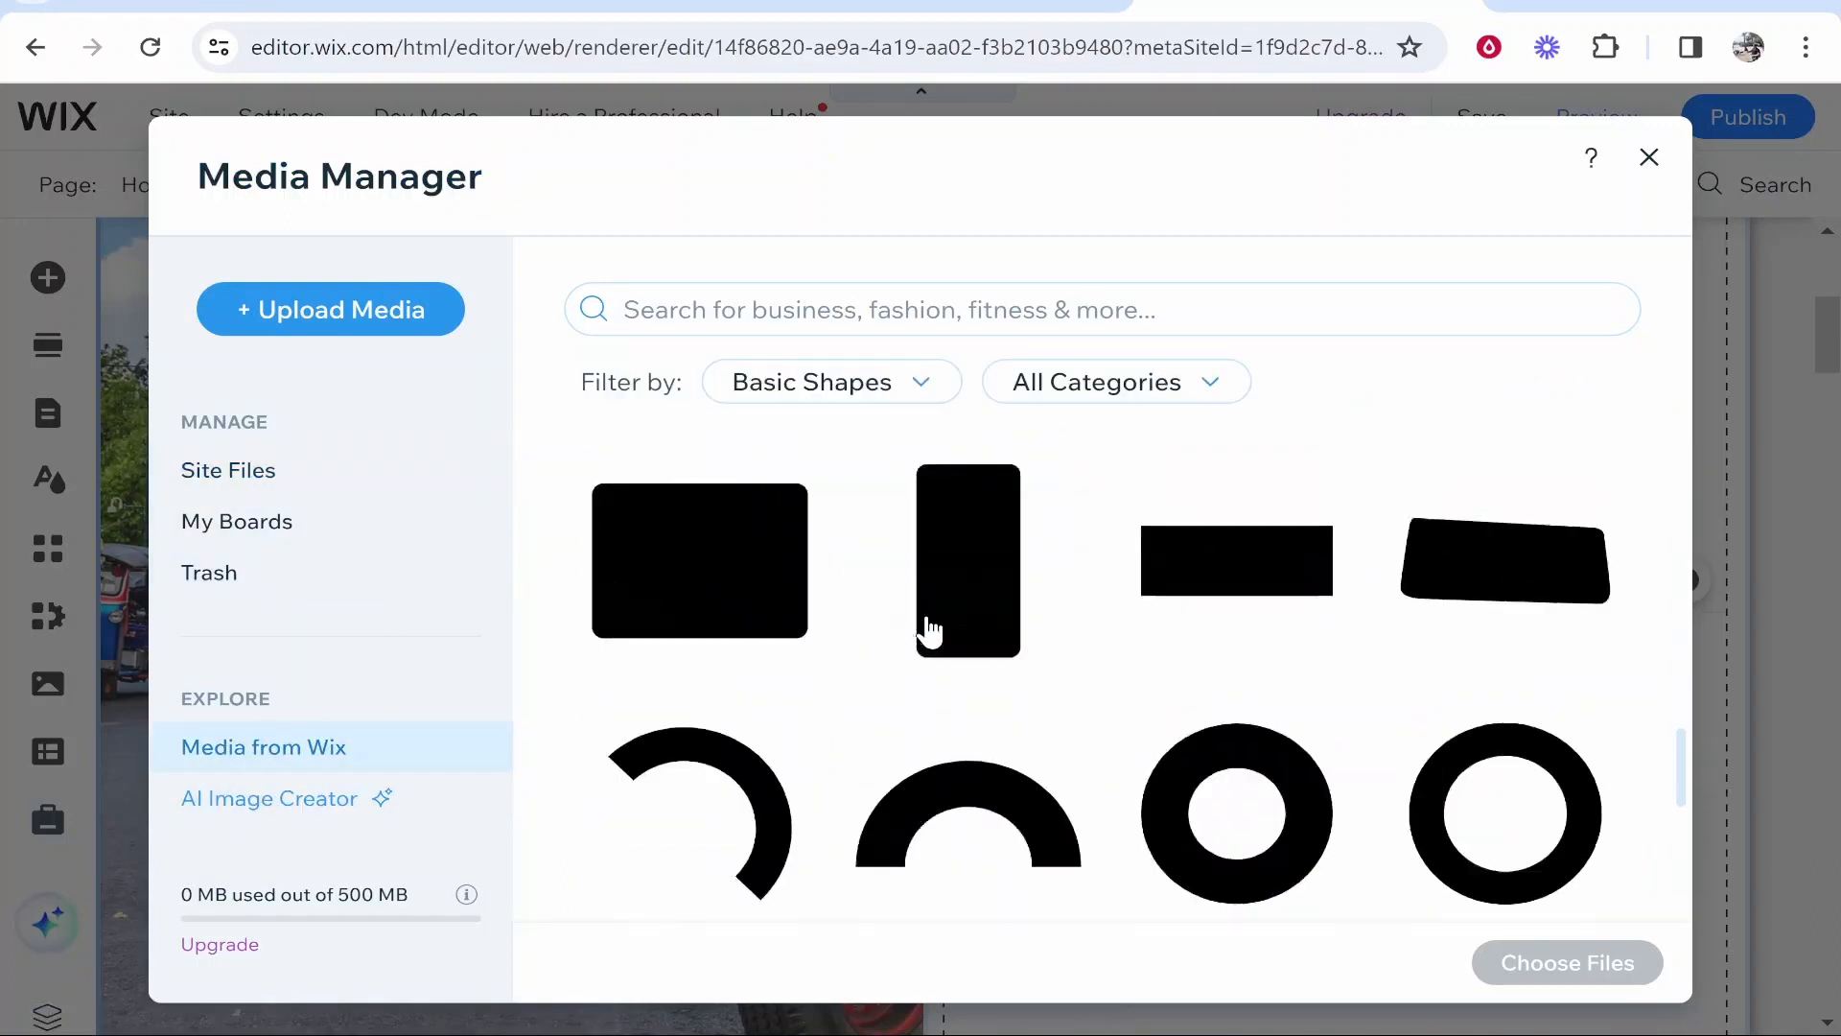
pyautogui.scroll(2, 928, 623)
pyautogui.scroll(-10, 928, 612)
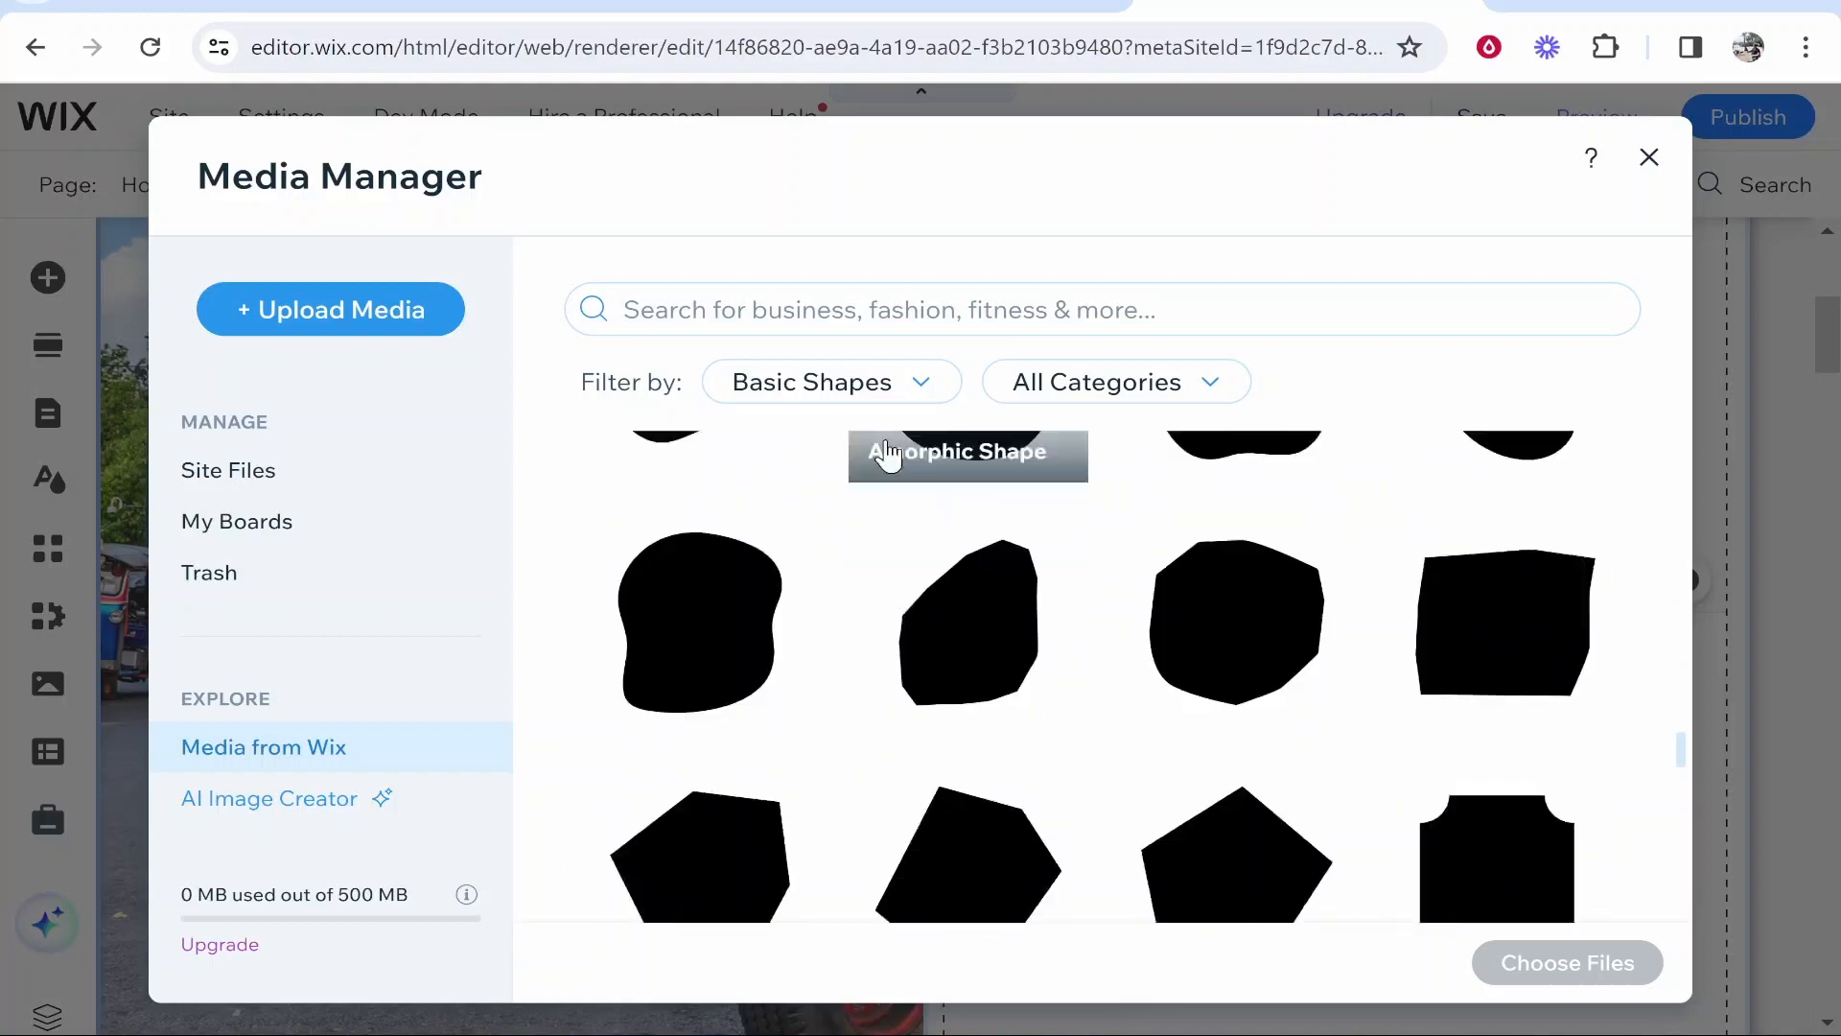
# Search the media for "email", use the solid Mail envelope as the button's icon, and close the button settings
pyautogui.click(912, 310)
pyautogui.write('em')
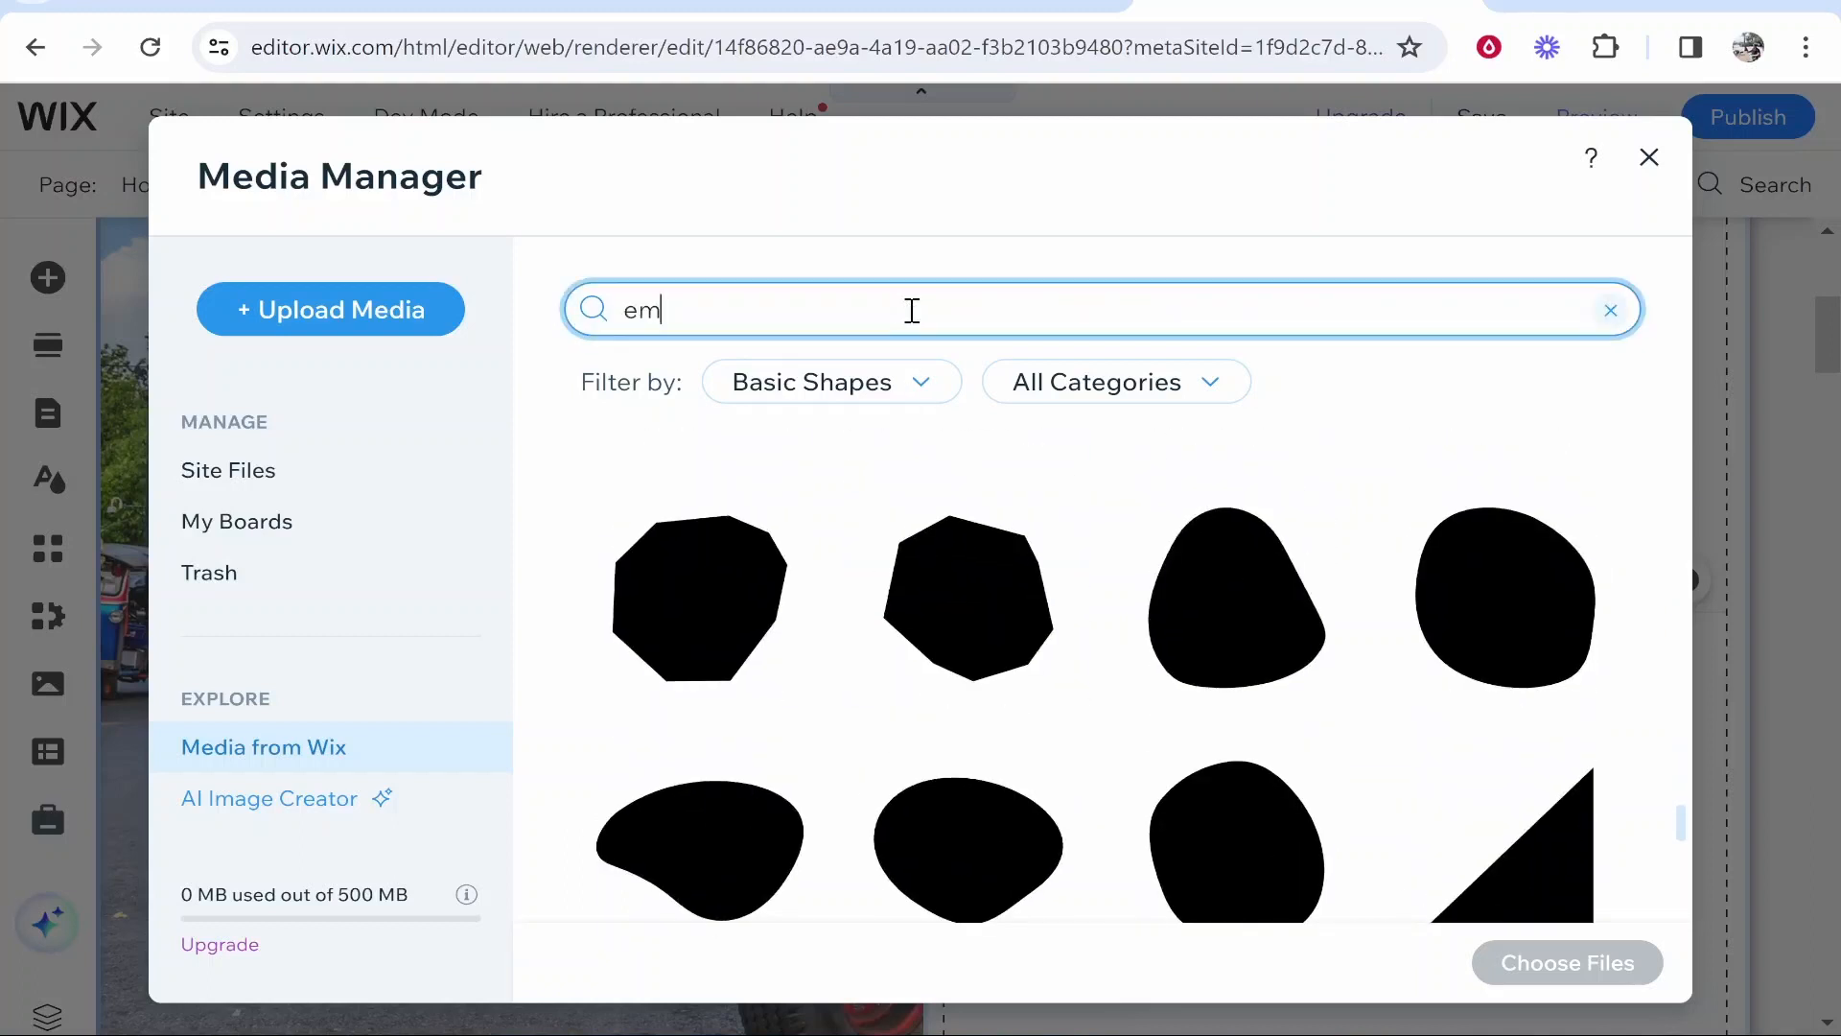
pyautogui.write('ail')
pyautogui.press('Return')
pyautogui.scroll(-3, 941, 509)
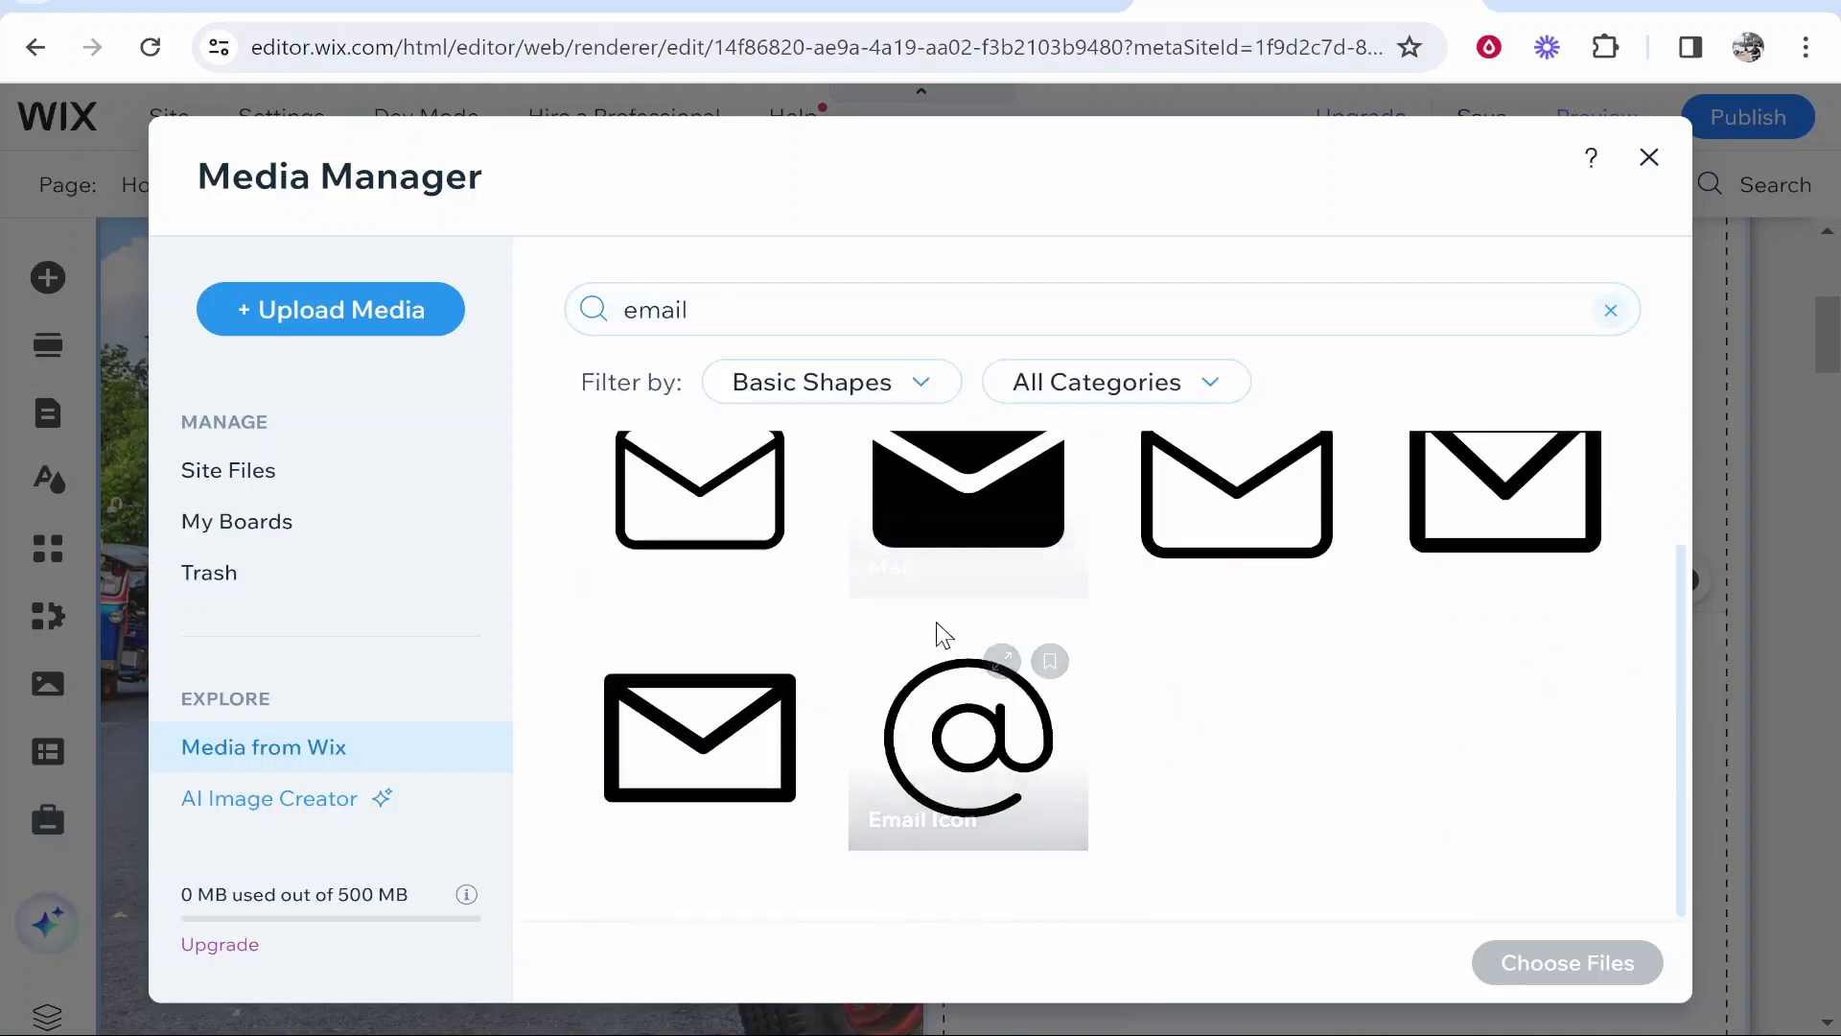
pyautogui.scroll(1, 940, 637)
pyautogui.click(985, 685)
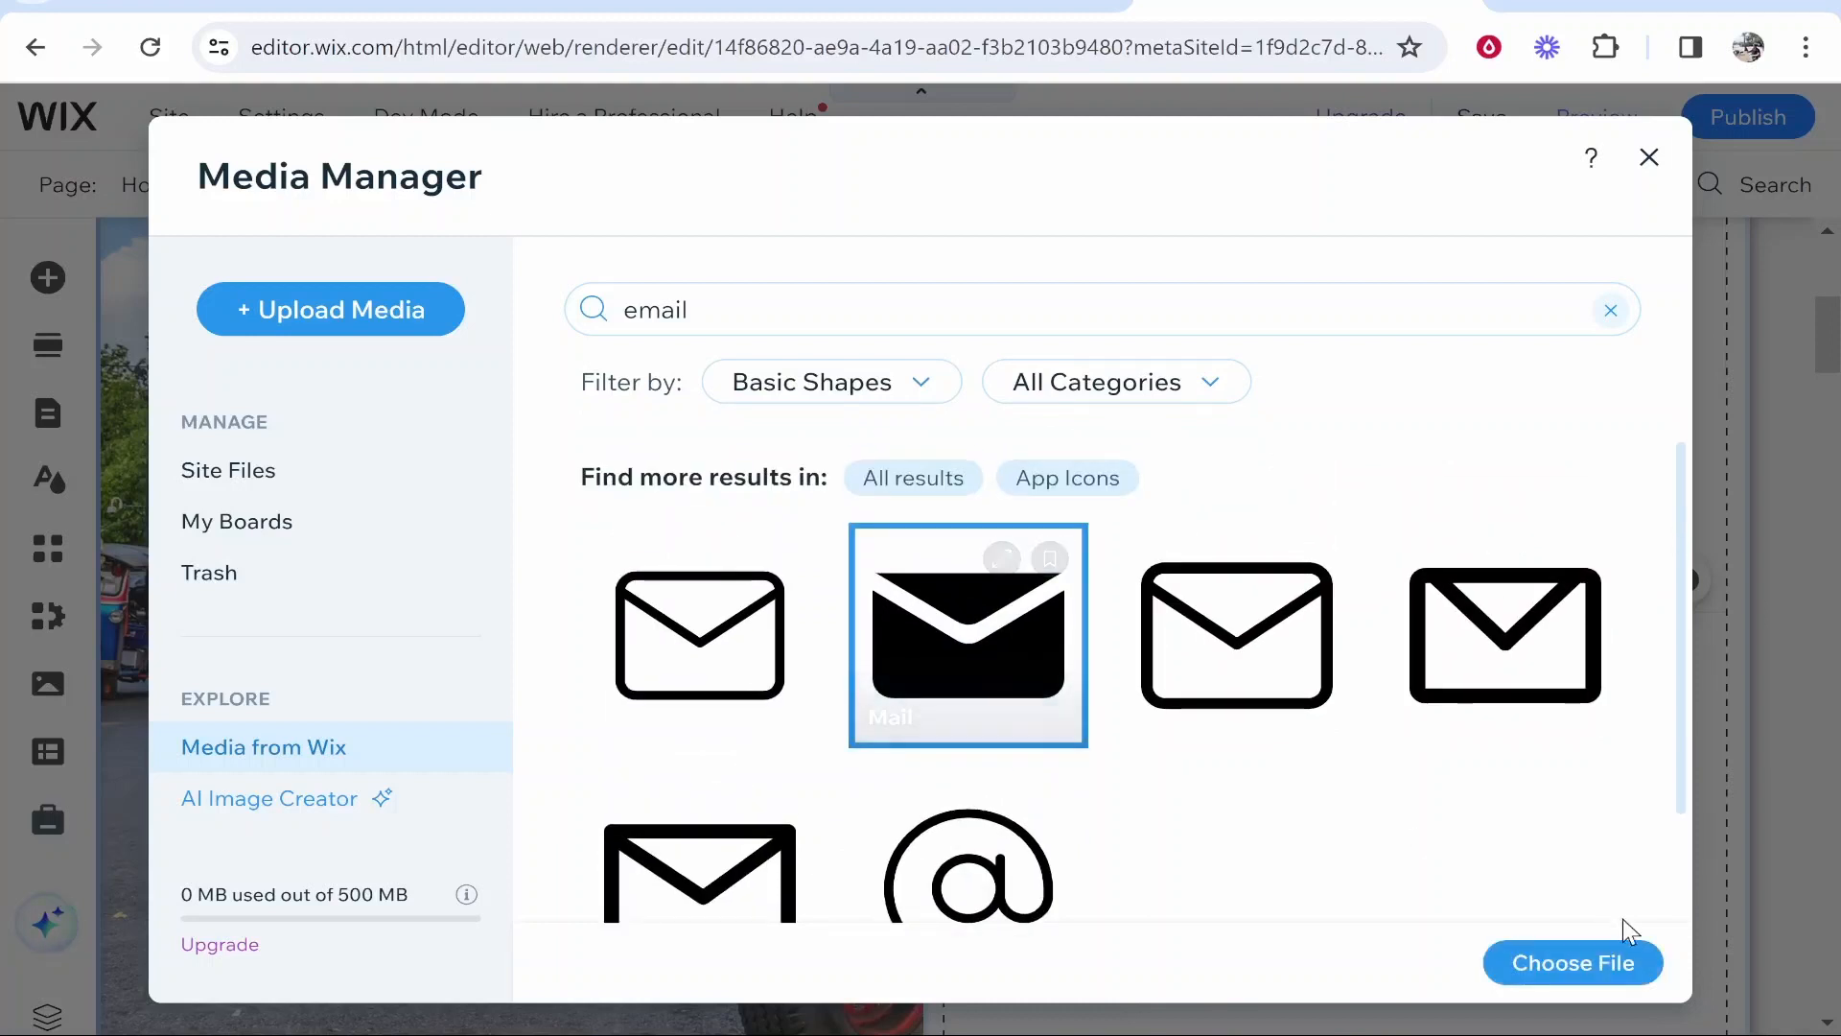
pyautogui.click(1528, 963)
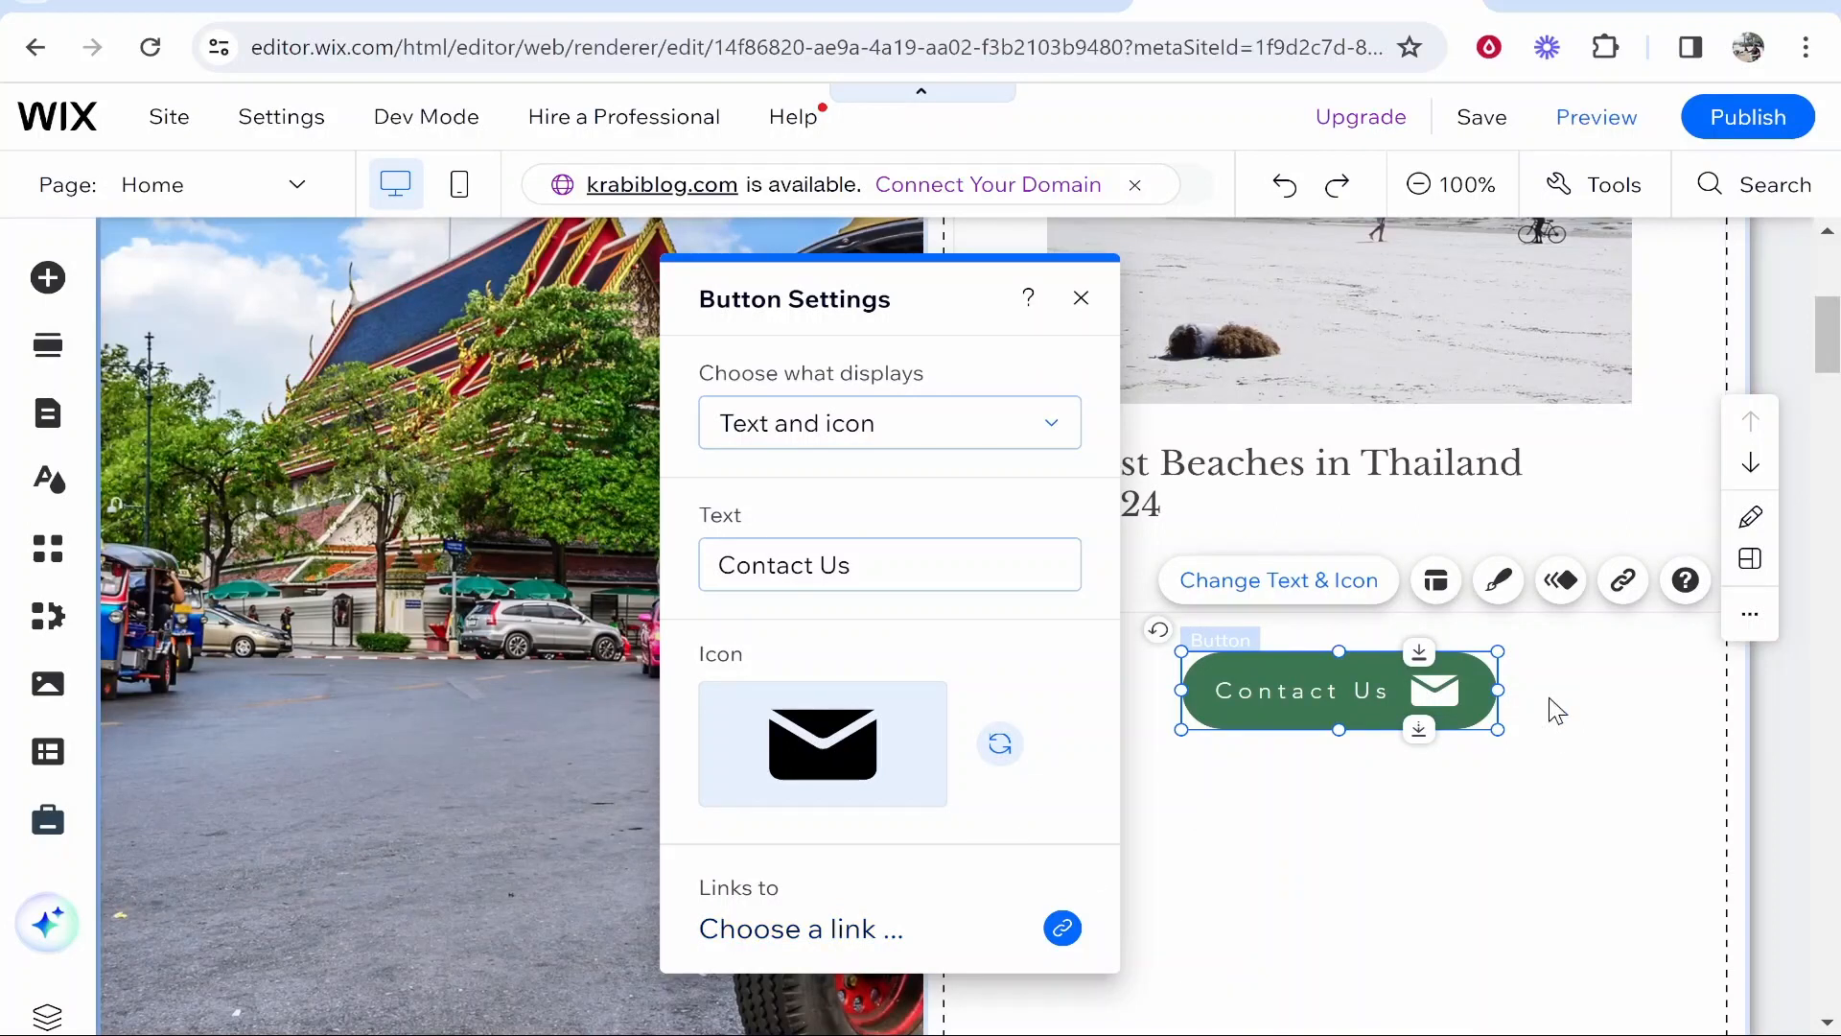
pyautogui.click(1457, 985)
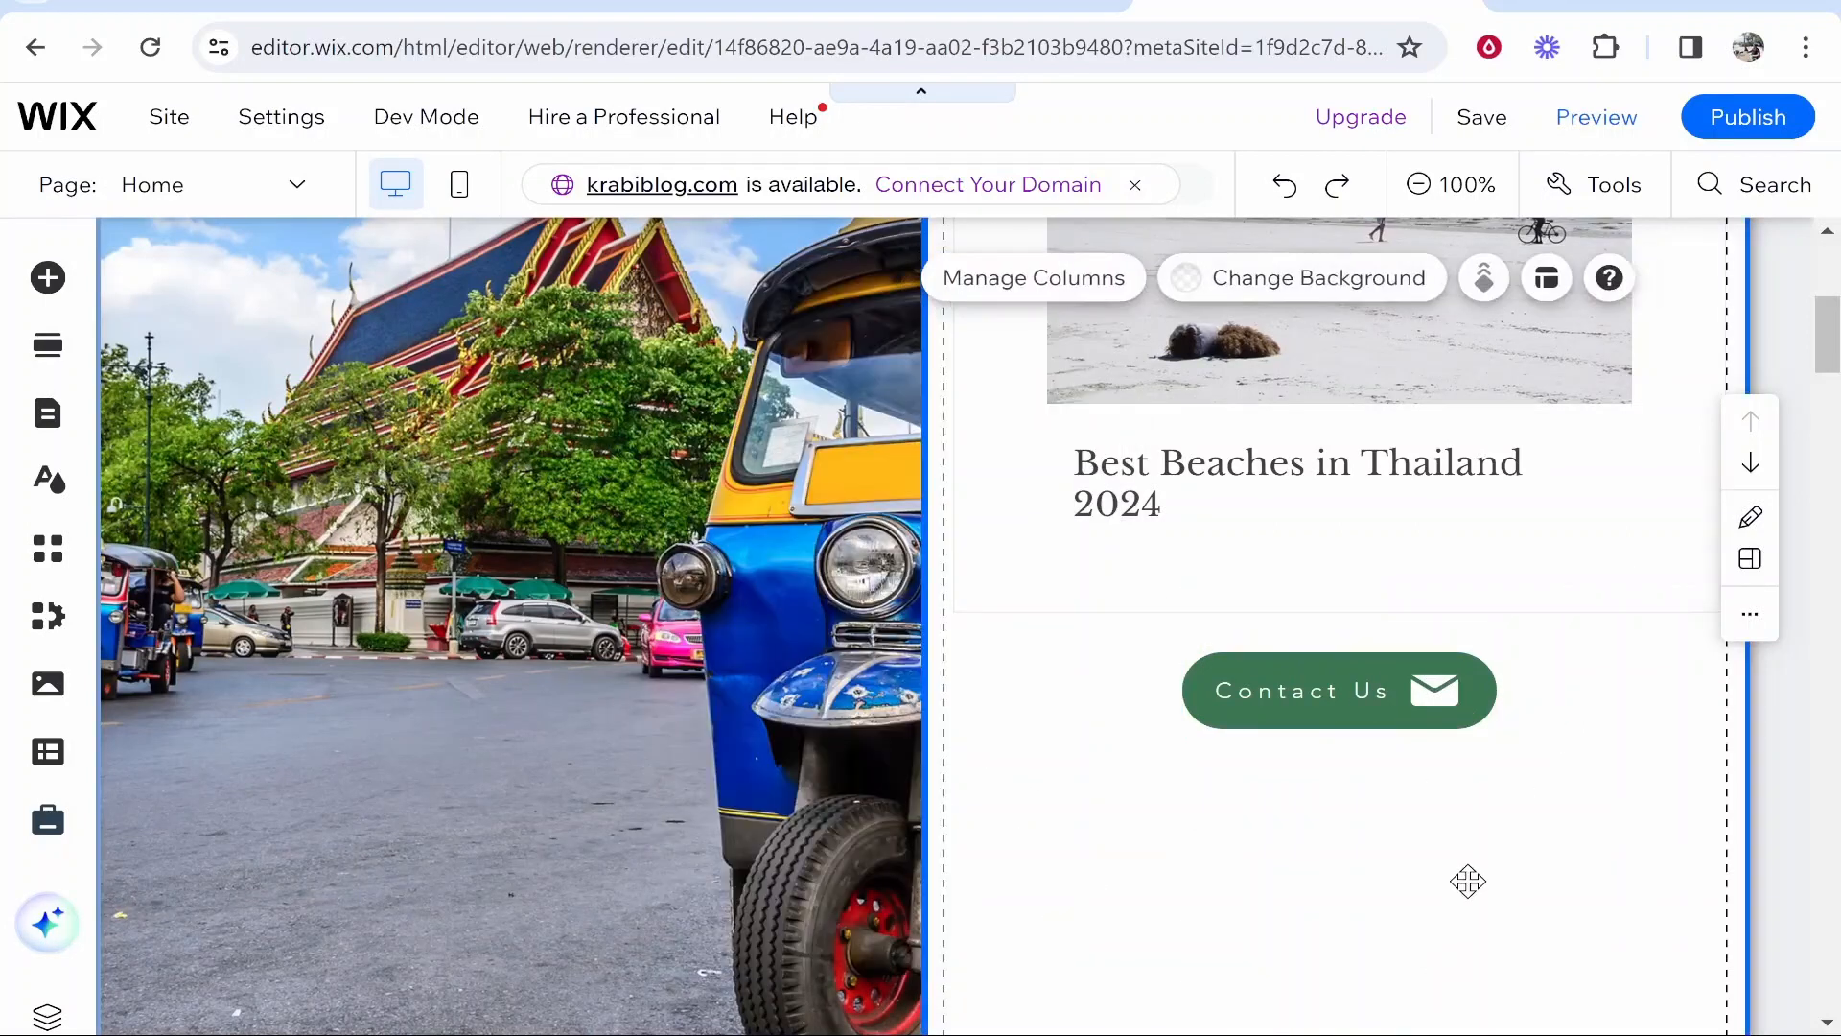
# Customize the Contact Us button's regular design by changing its background fill color to orange-red
pyautogui.click(1348, 692)
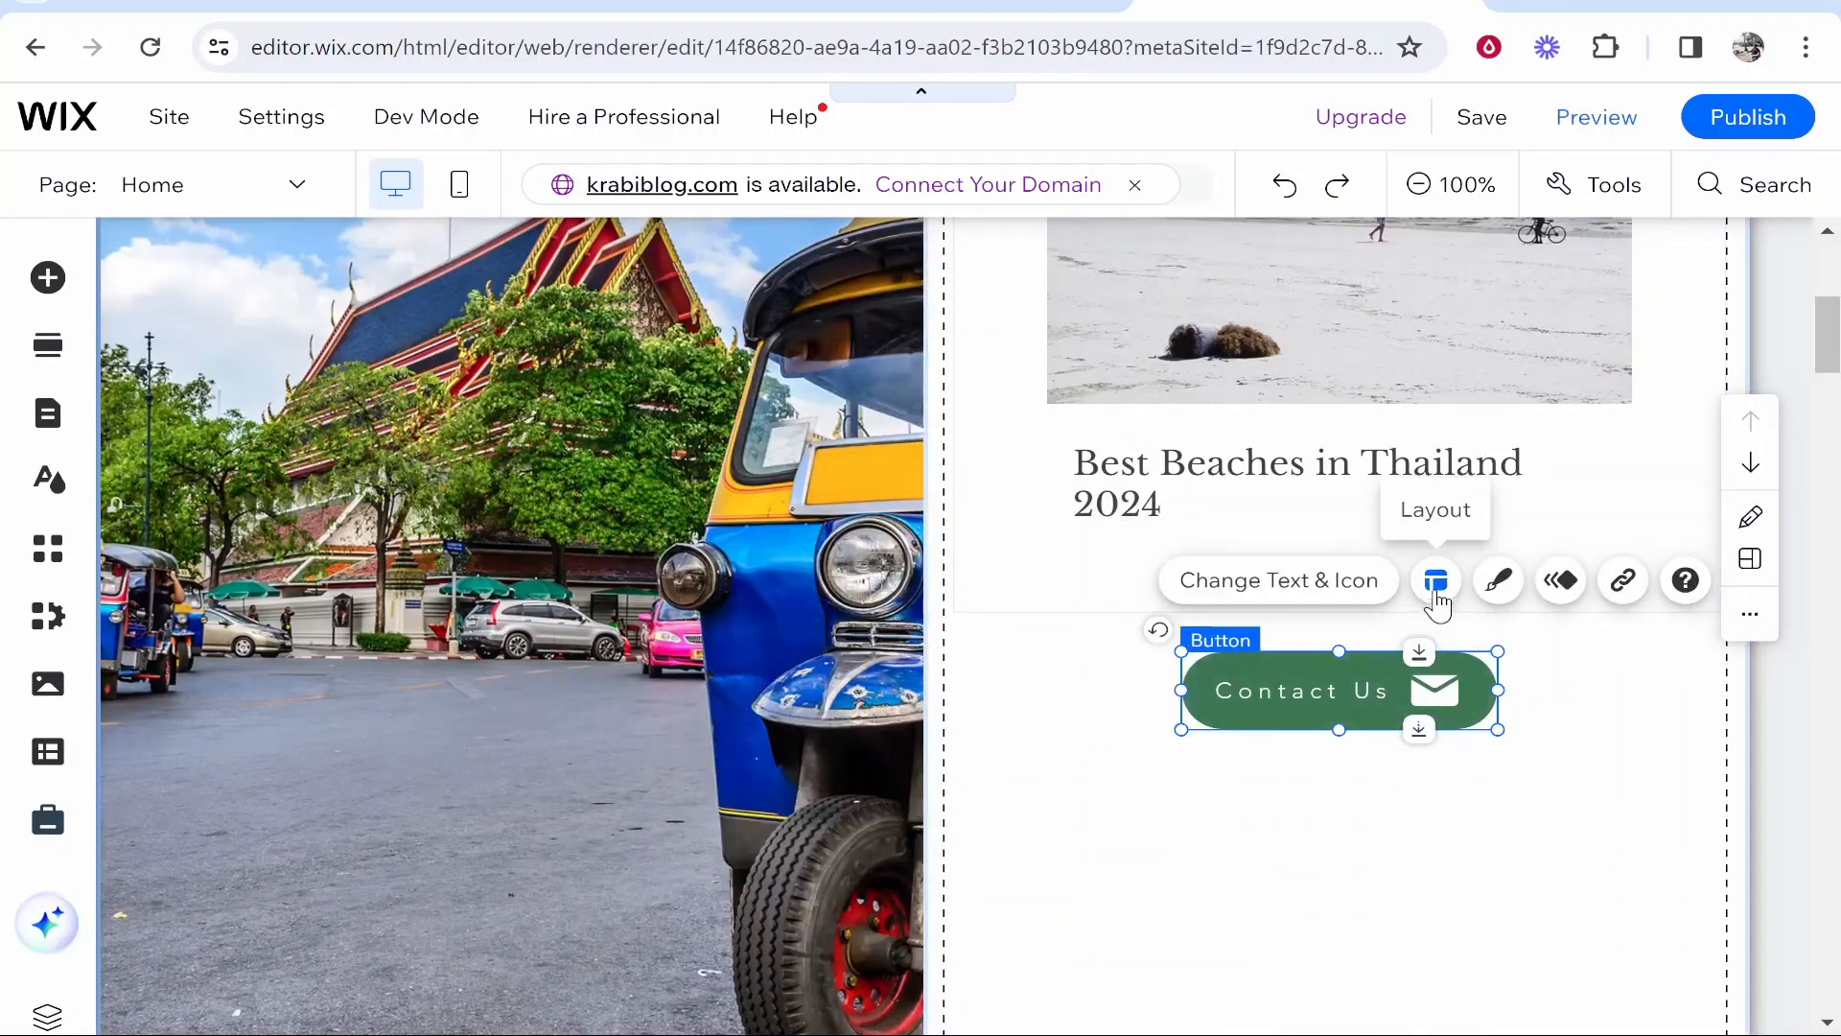
pyautogui.click(1499, 583)
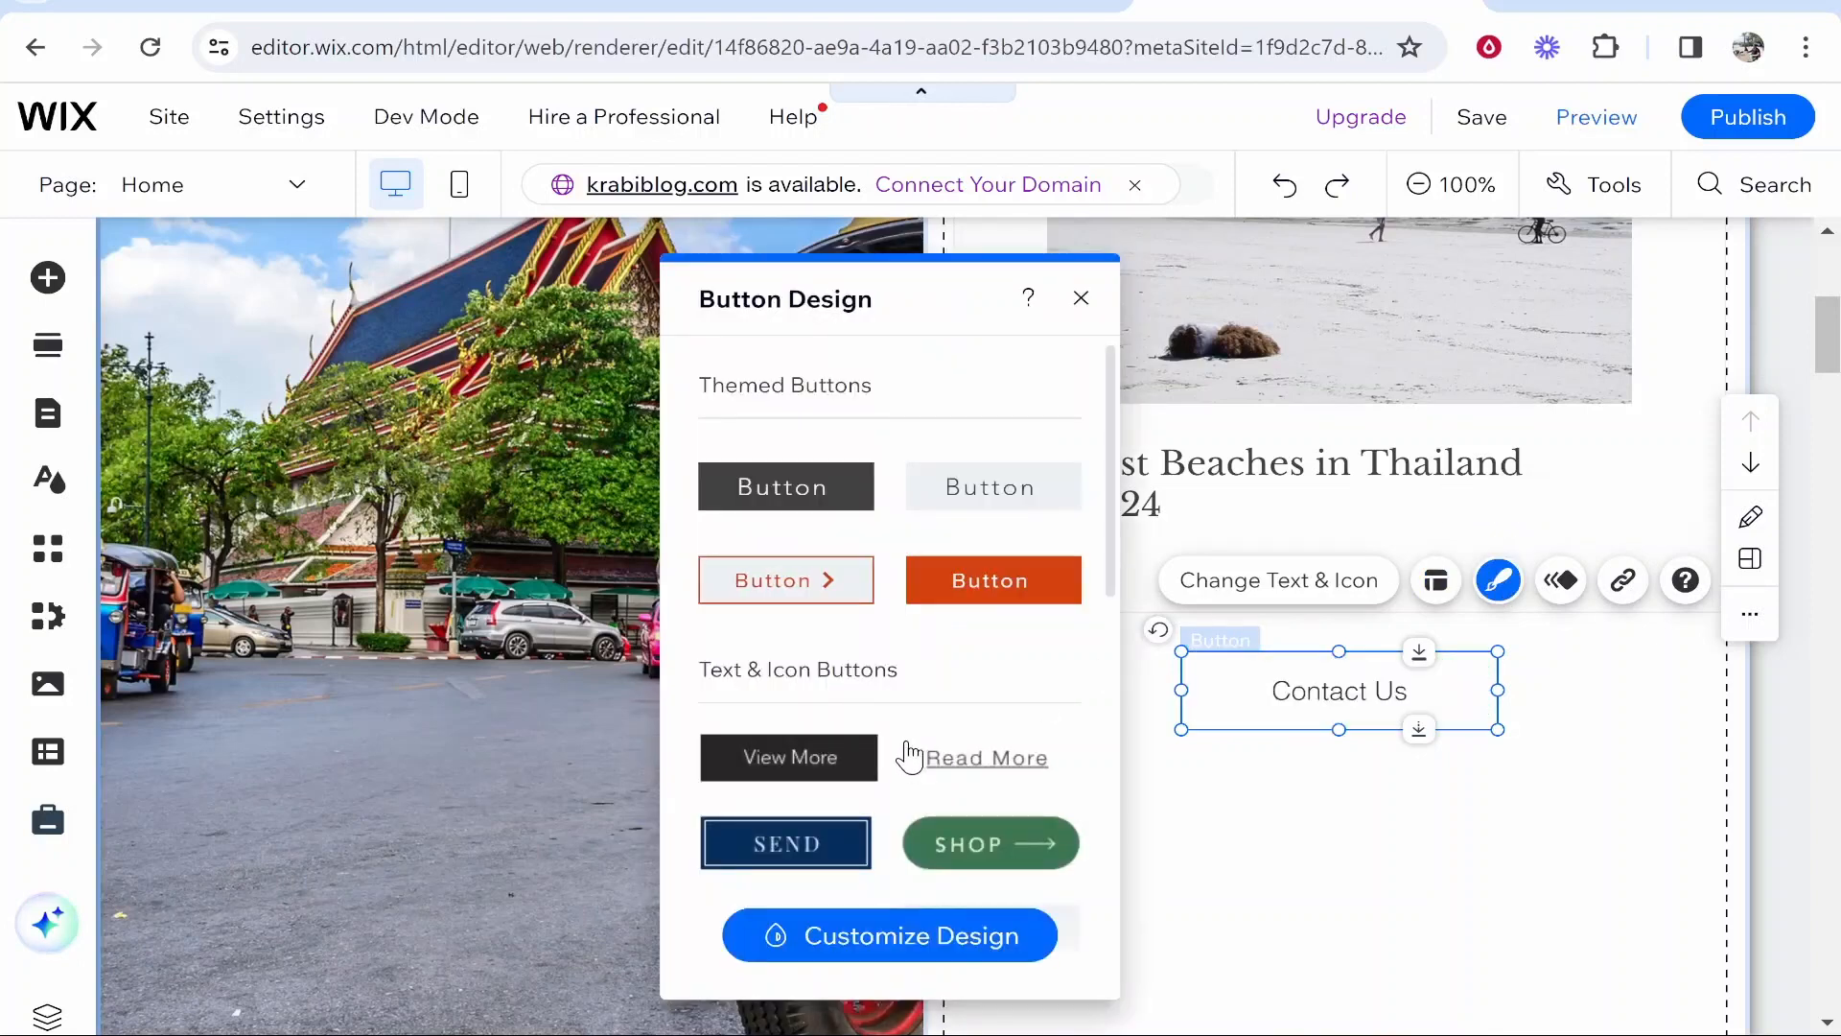
pyautogui.click(859, 949)
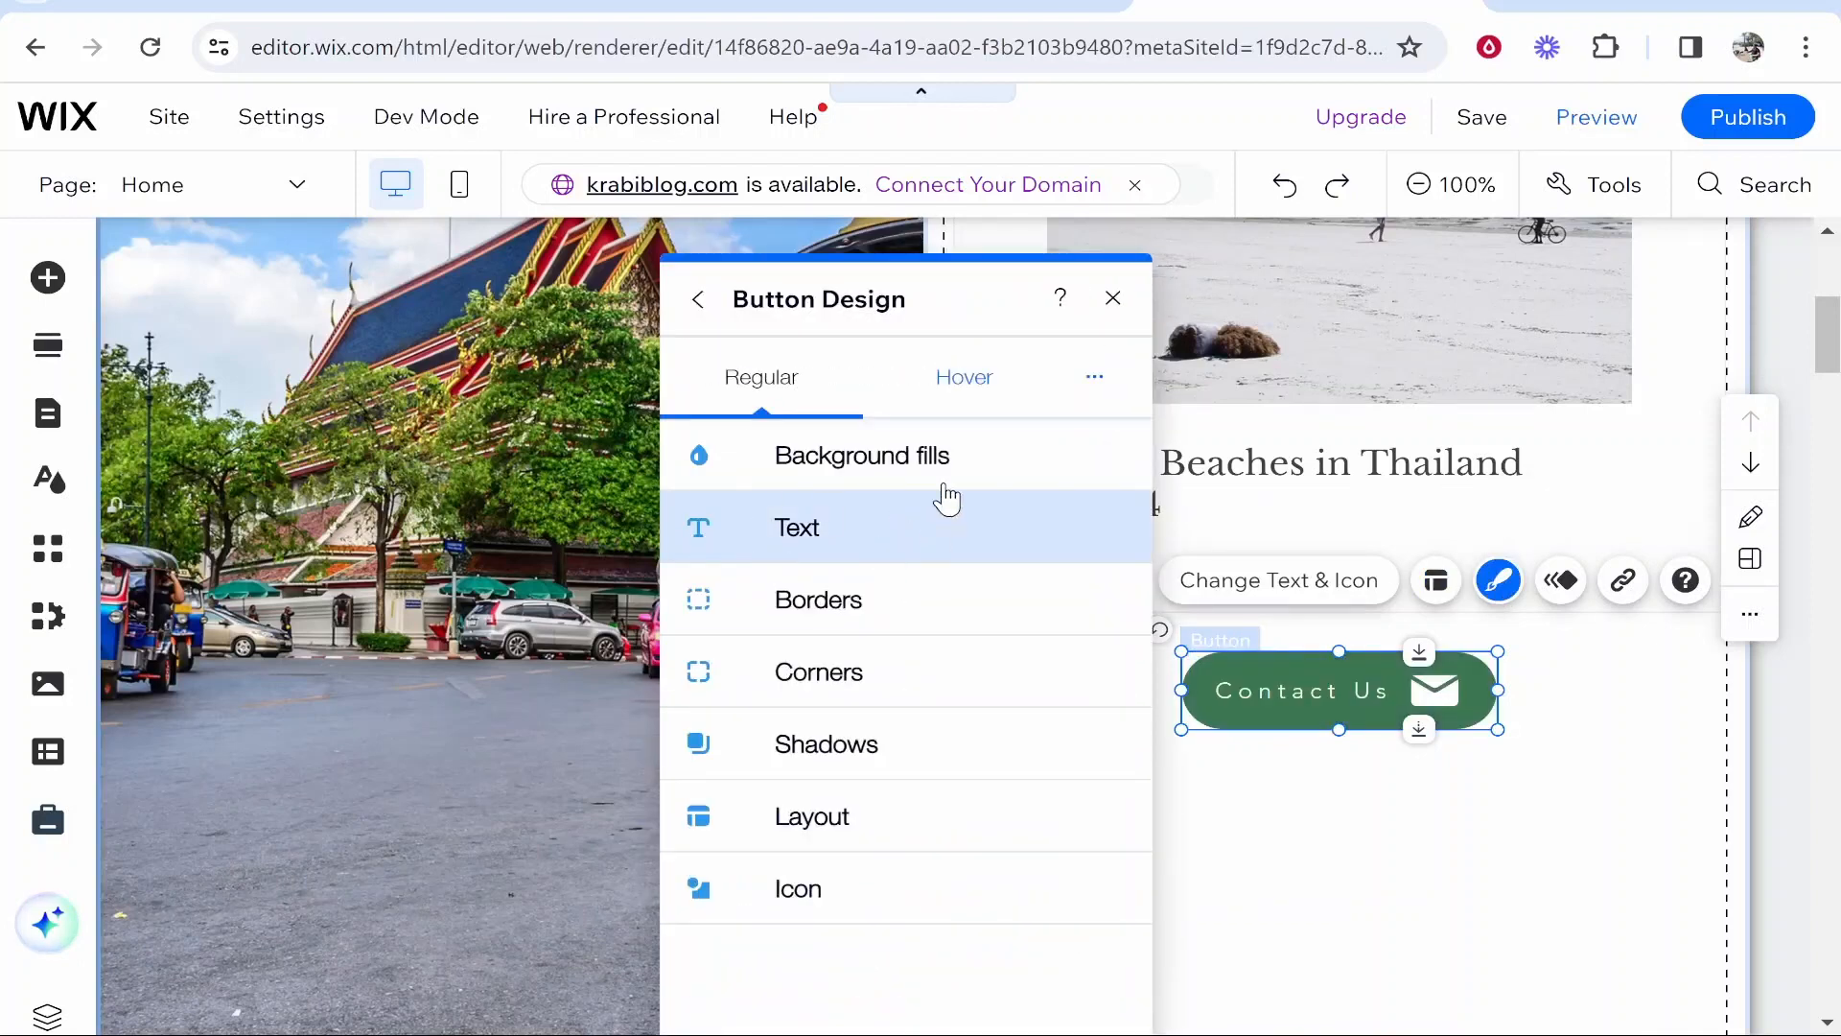
pyautogui.click(791, 485)
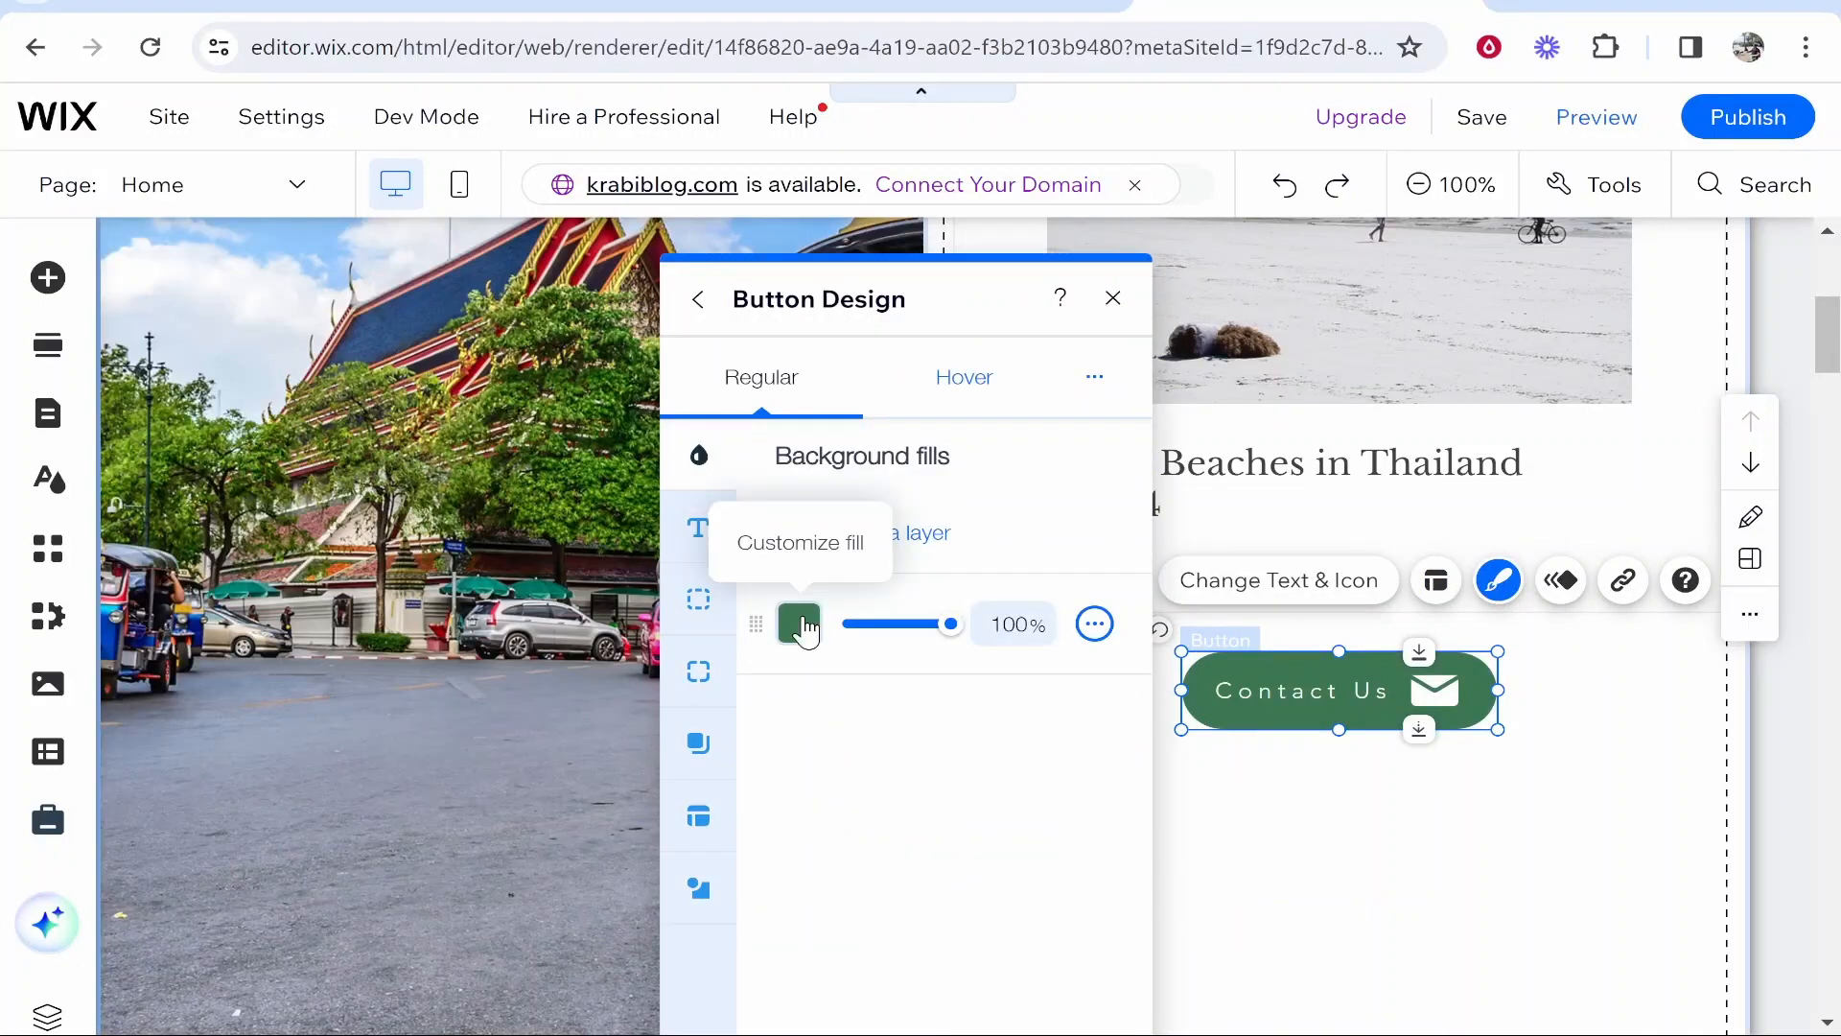
pyautogui.click(799, 623)
pyautogui.click(1236, 578)
pyautogui.click(1022, 758)
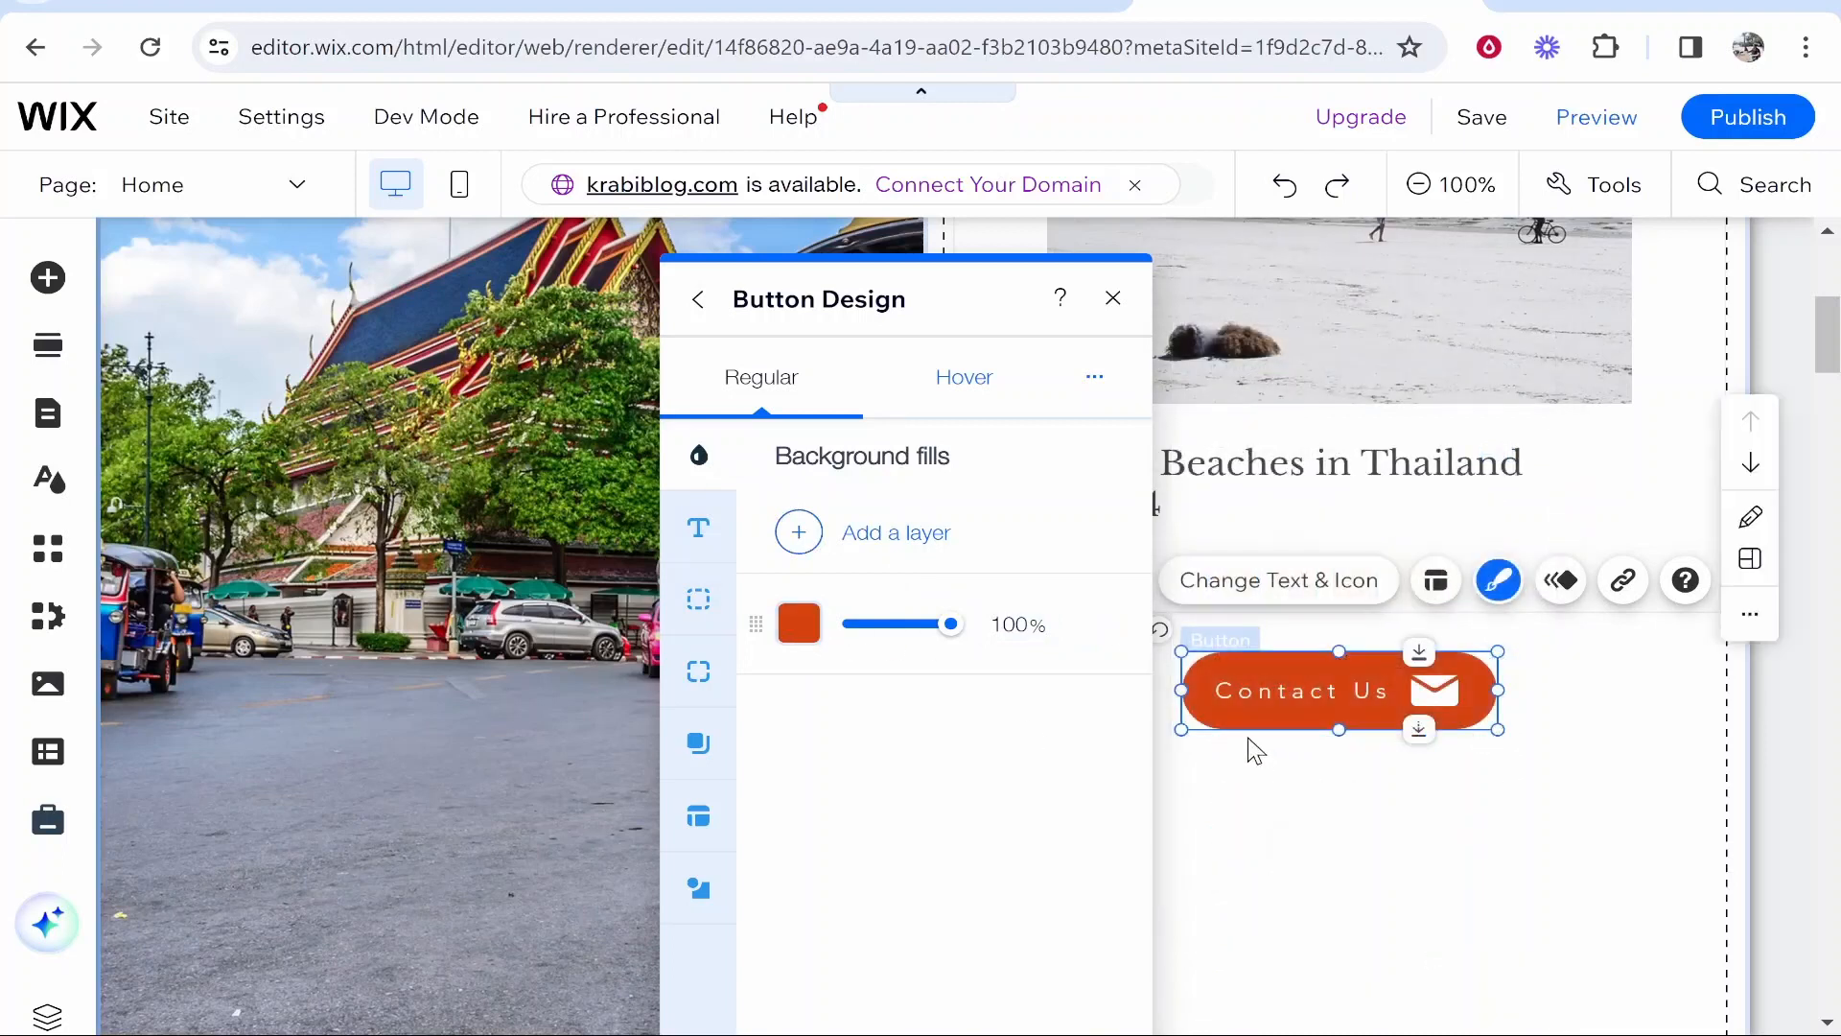
# Examine the button's border style and width settings and its corner radius settings
pyautogui.click(697, 614)
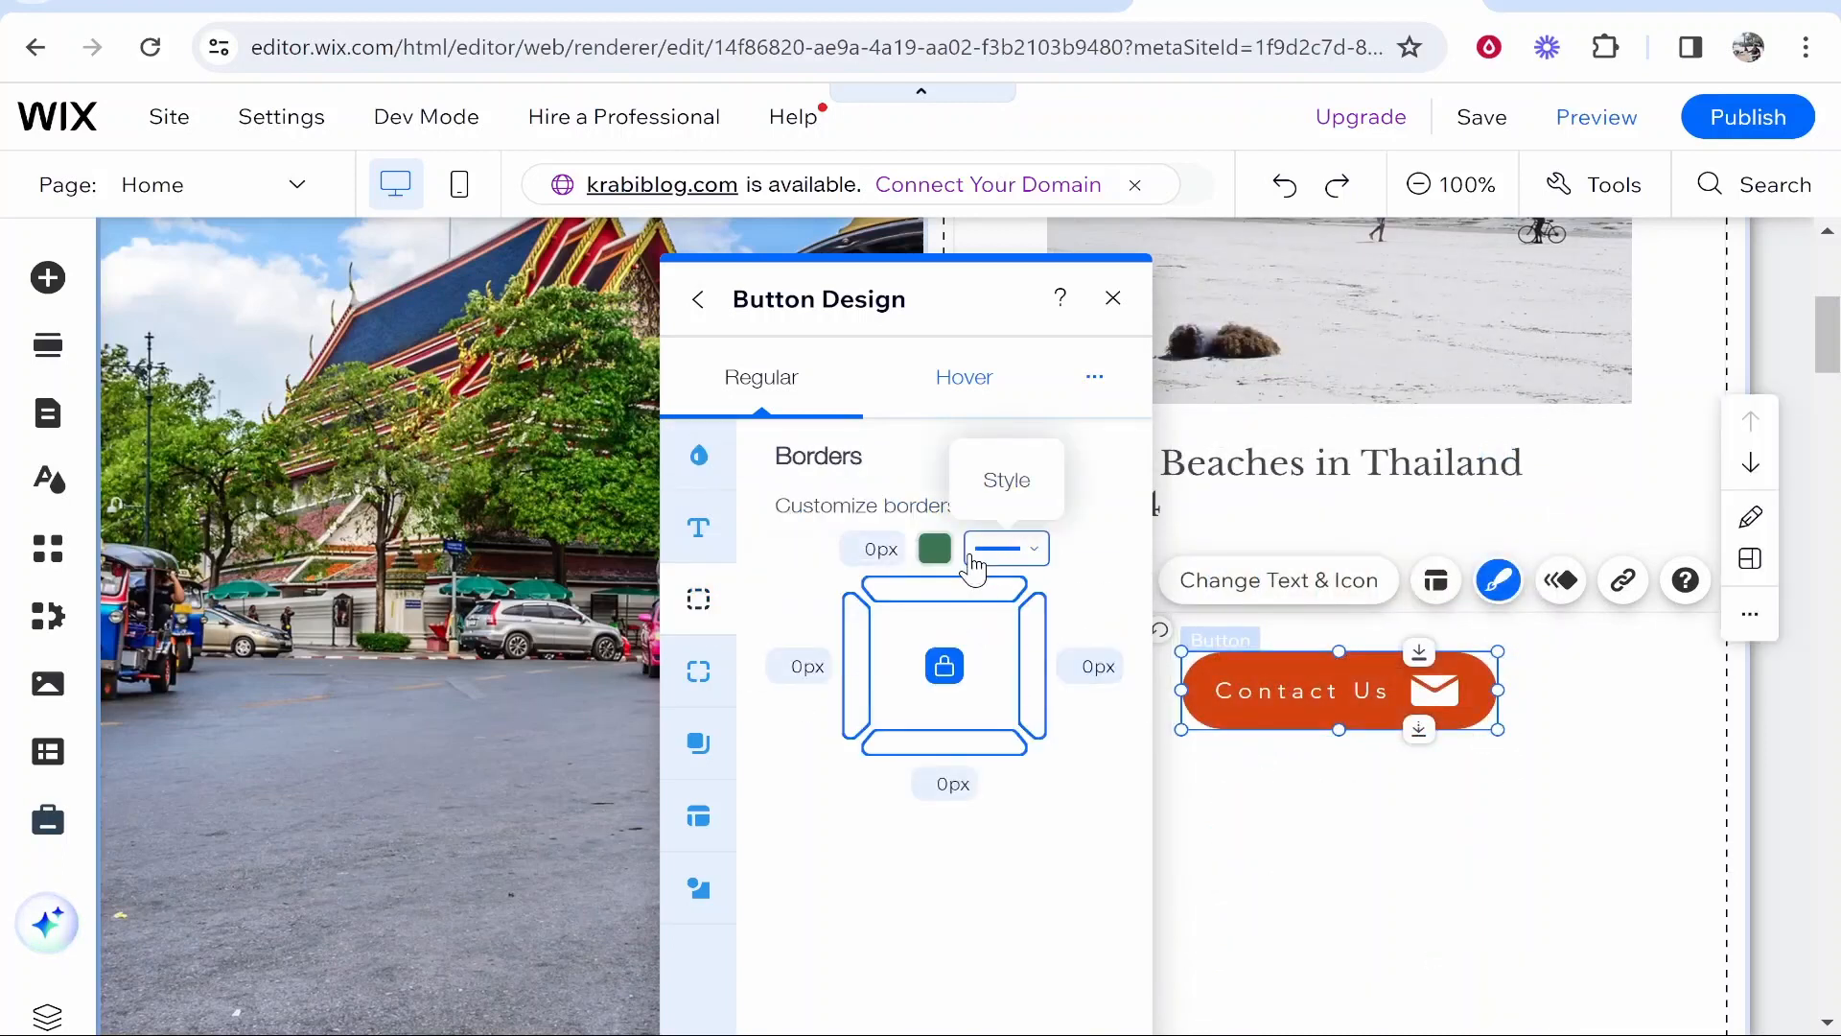
pyautogui.click(1006, 549)
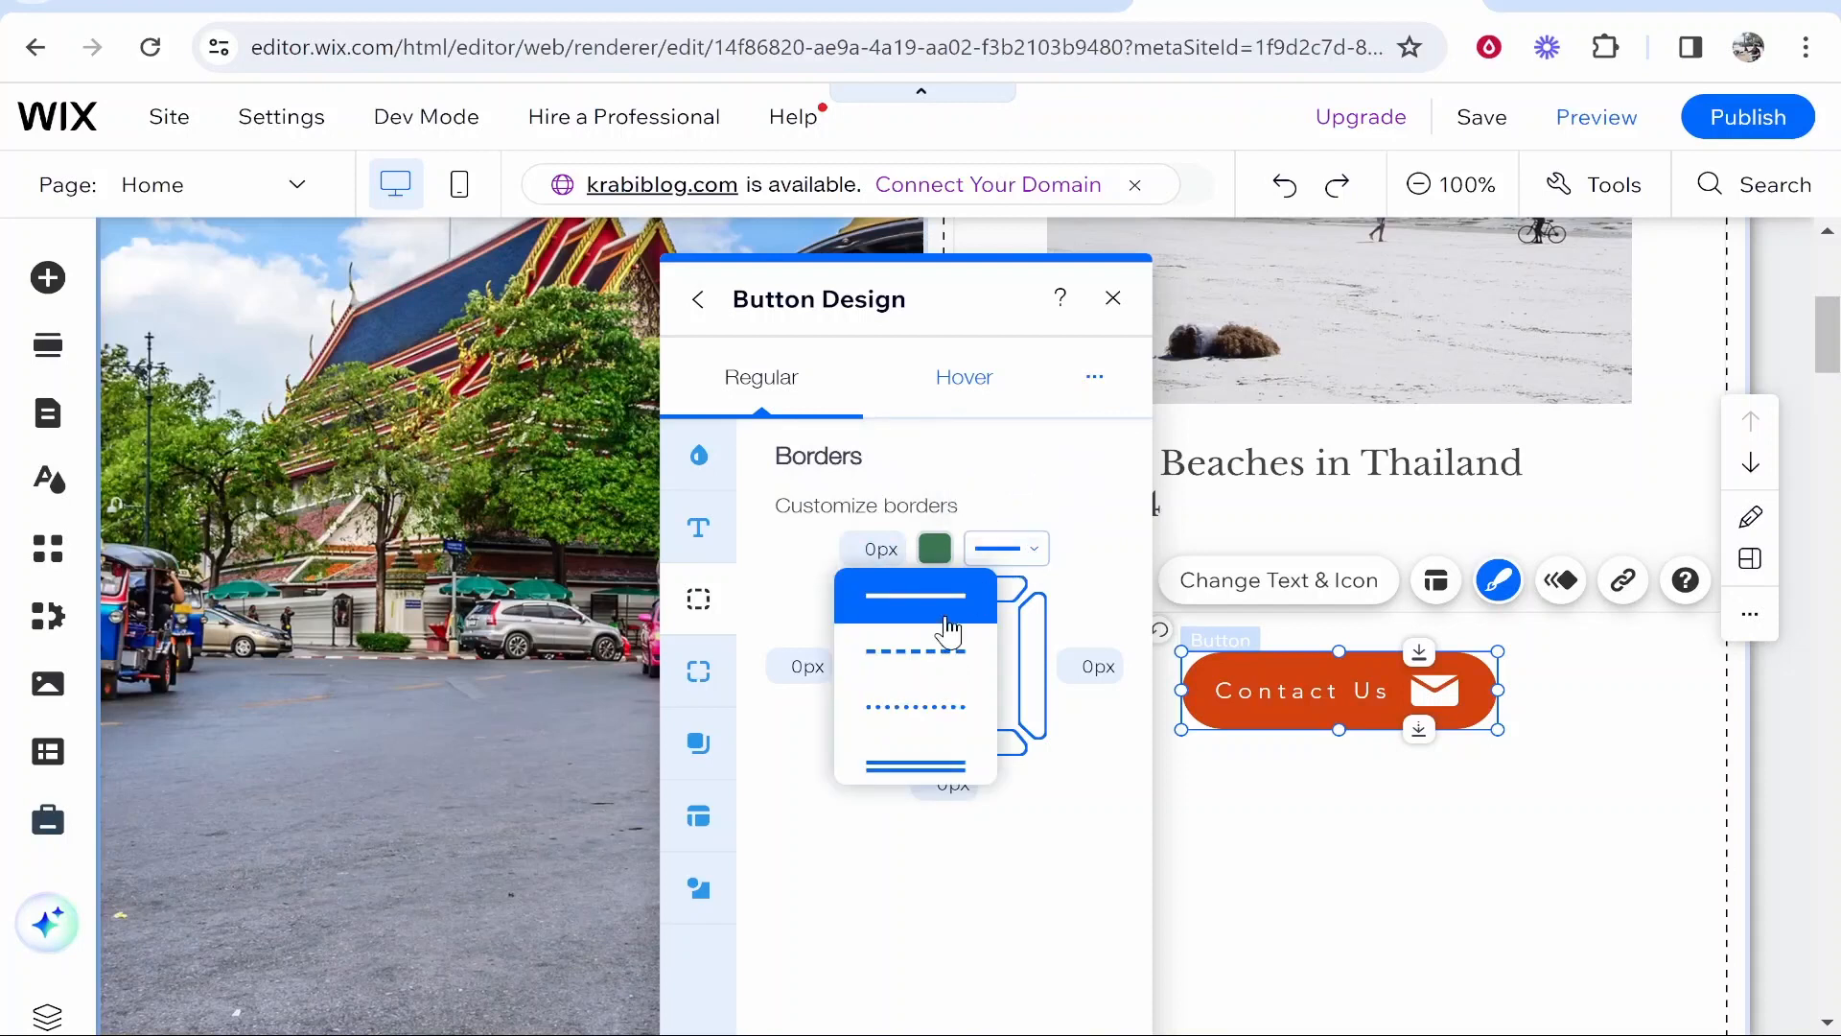
pyautogui.click(888, 548)
pyautogui.click(699, 671)
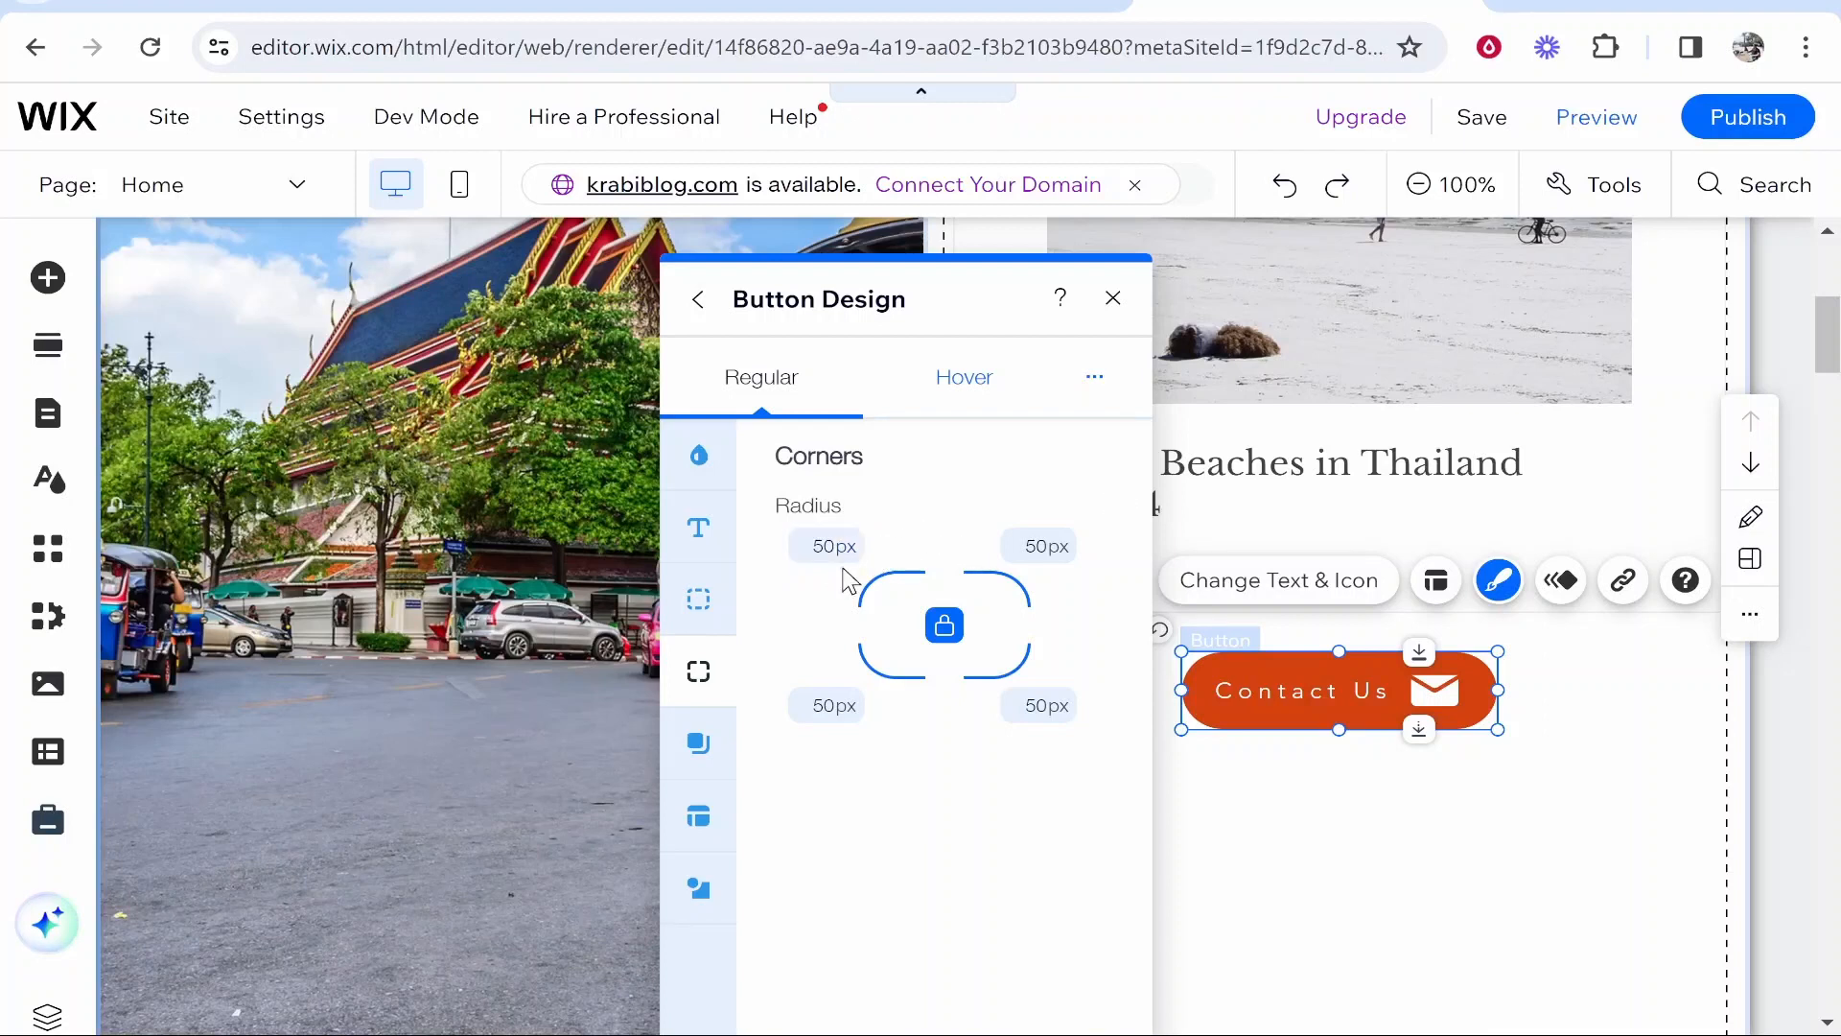
# Adjust the button's outer shadow, including its blur and a size of -7 px, and close the button design settings
pyautogui.click(703, 741)
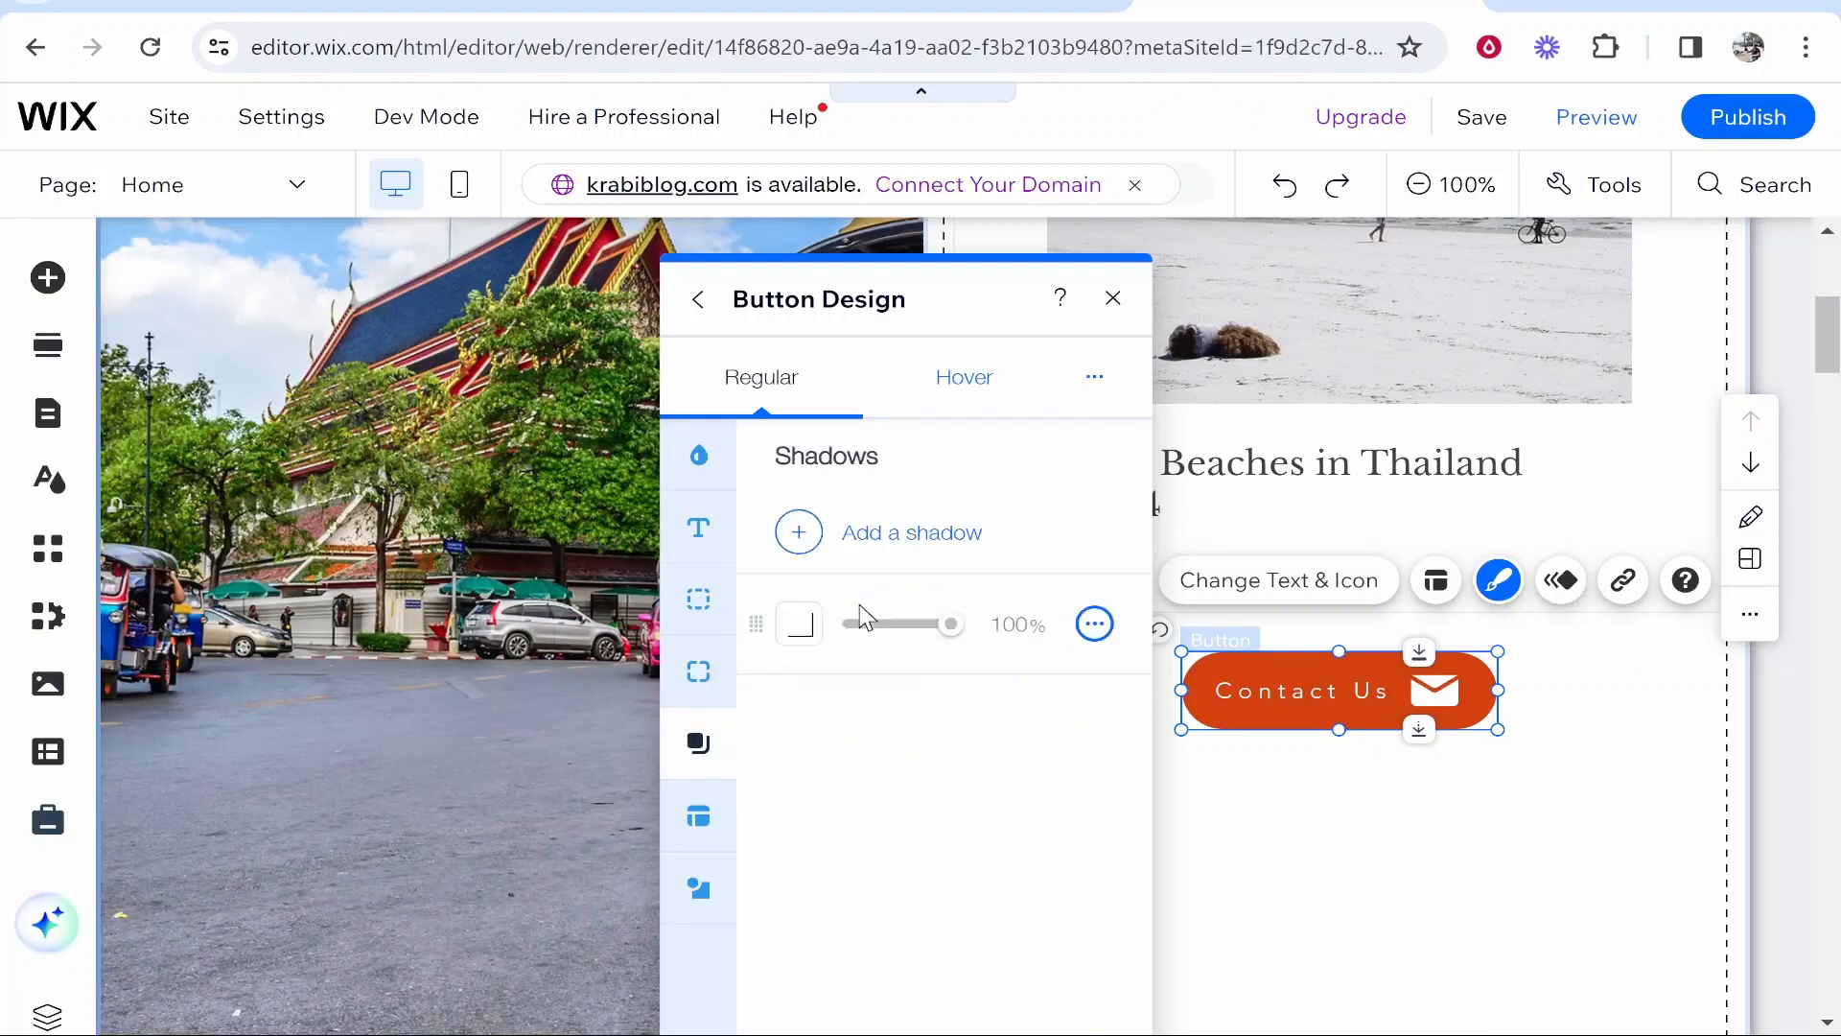
pyautogui.click(784, 631)
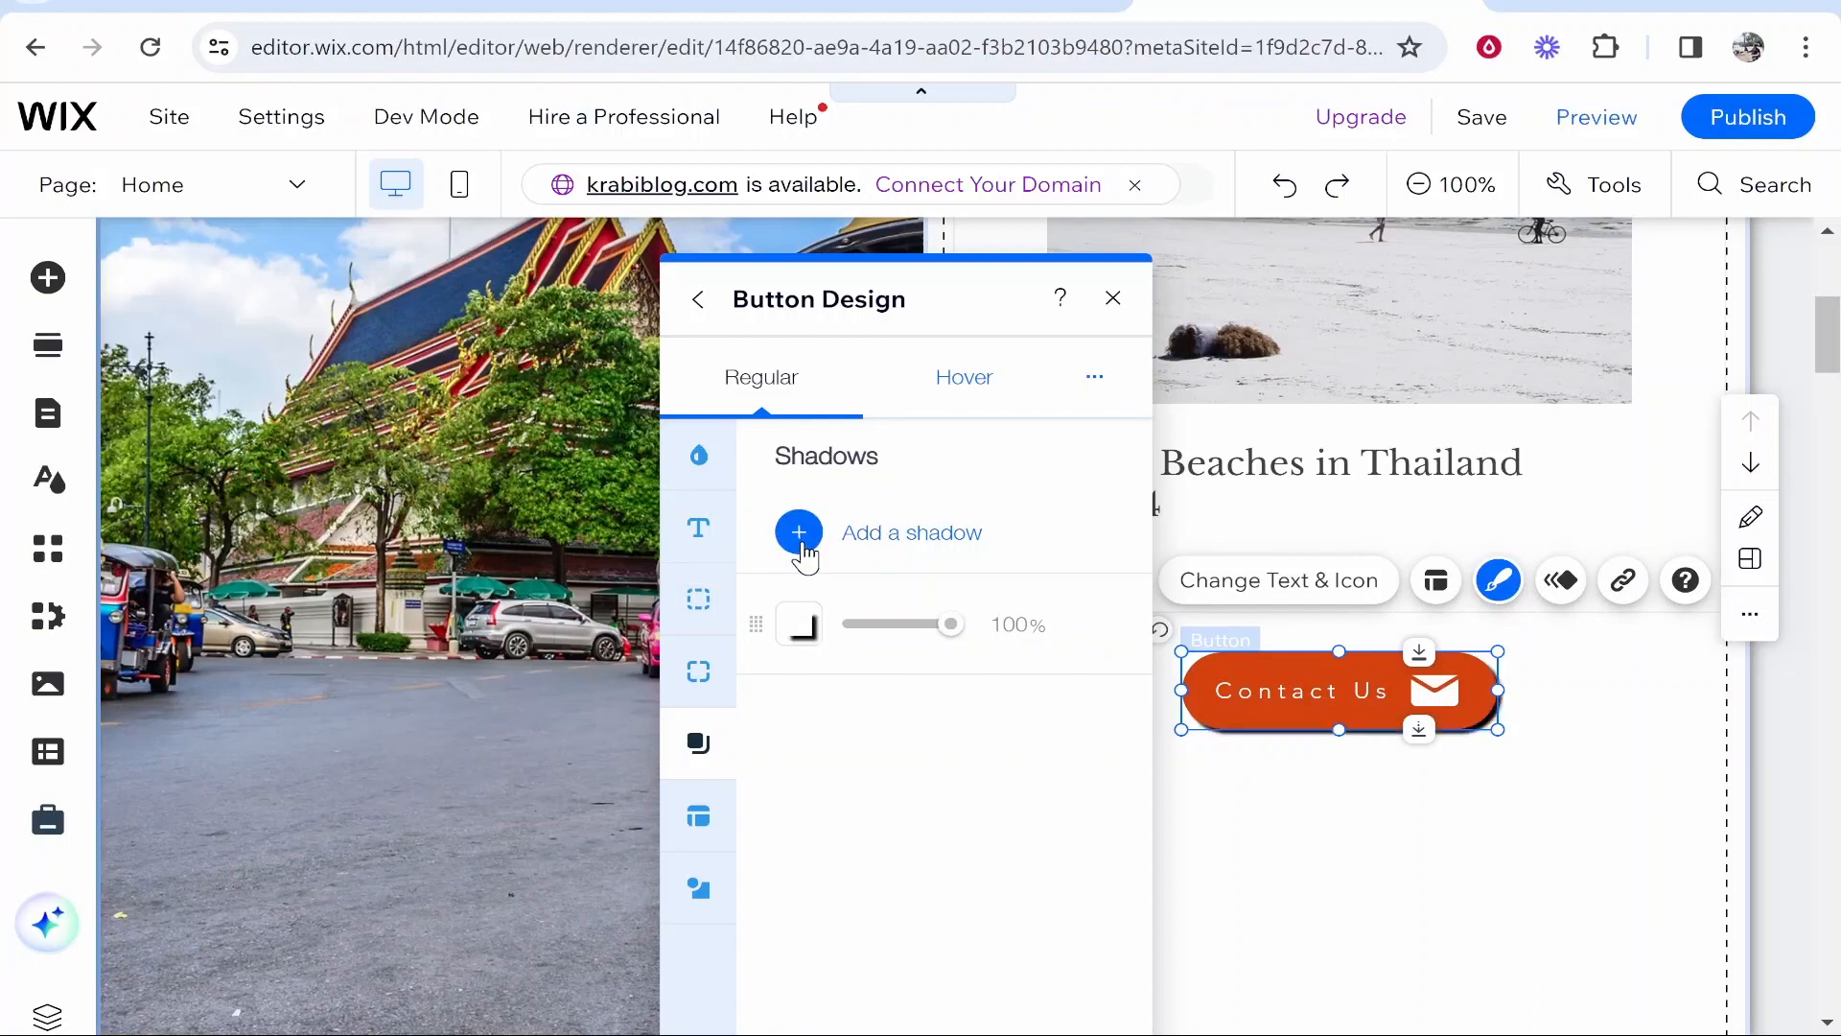
pyautogui.click(848, 736)
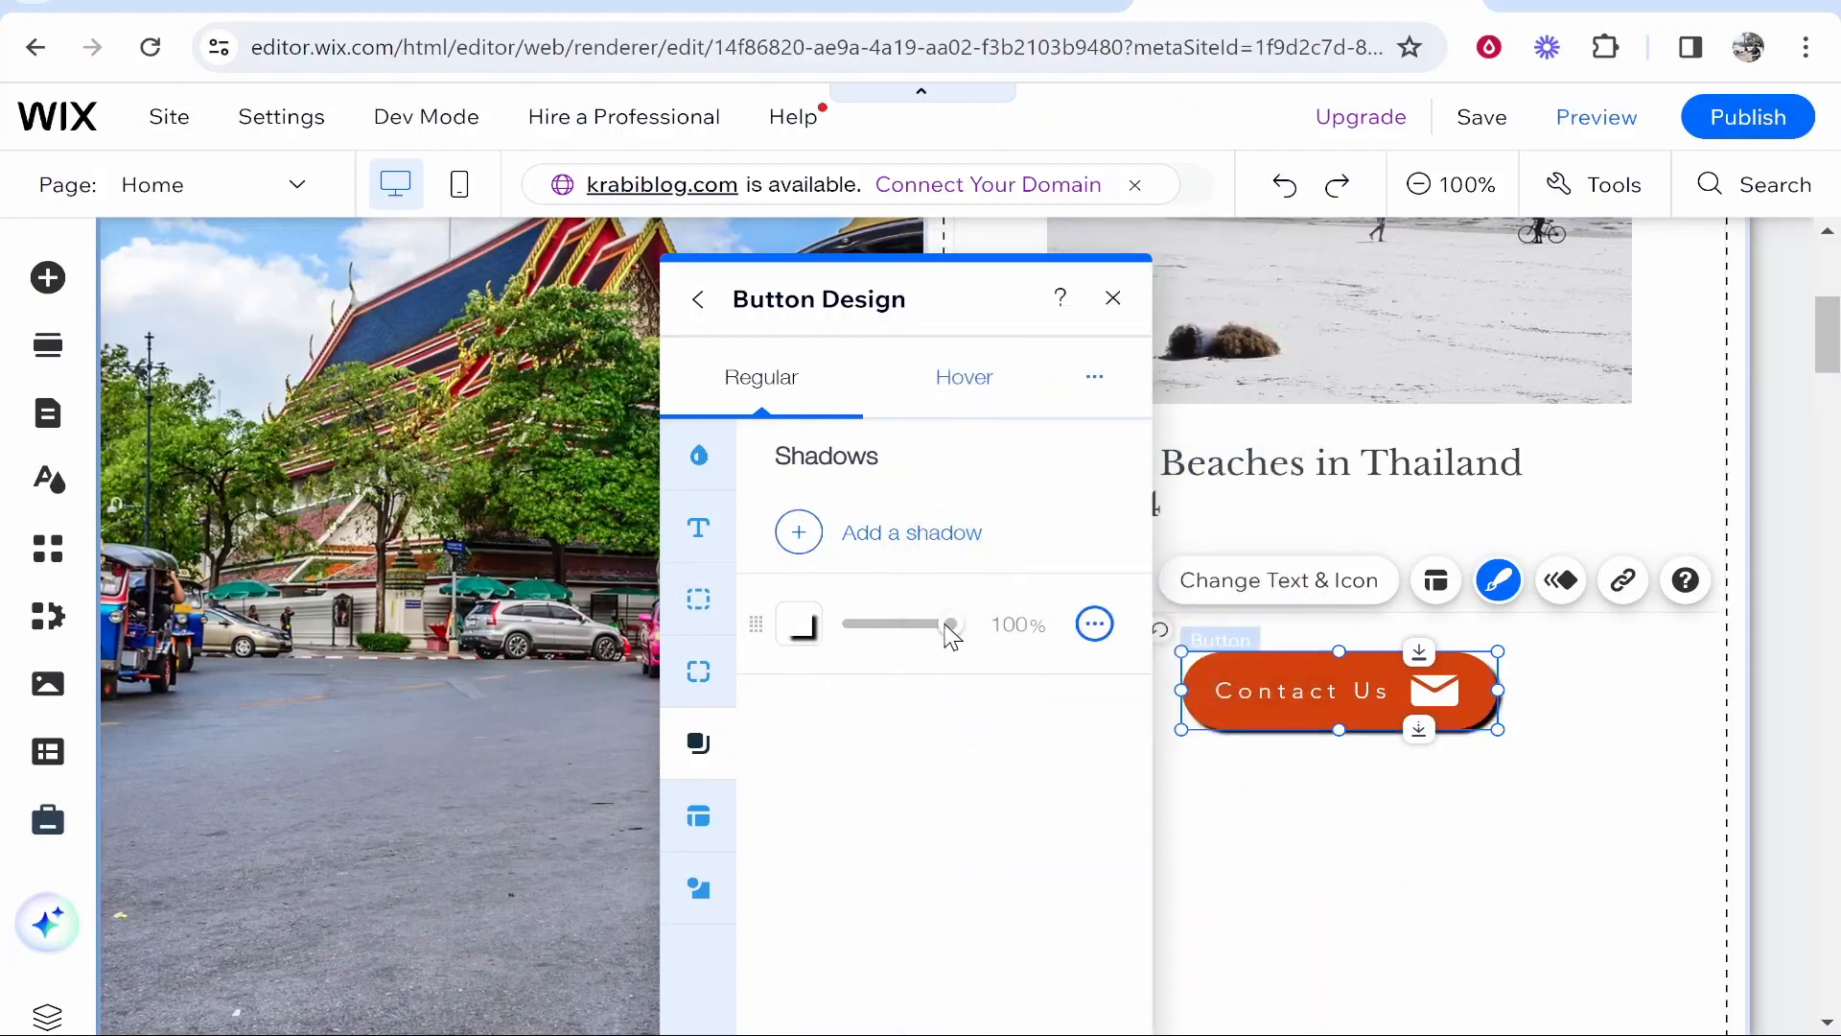
pyautogui.click(801, 627)
pyautogui.moveTo(957, 981)
pyautogui.mouseDown()
pyautogui.moveTo(927, 982)
pyautogui.moveTo(946, 986)
pyautogui.mouseUp()
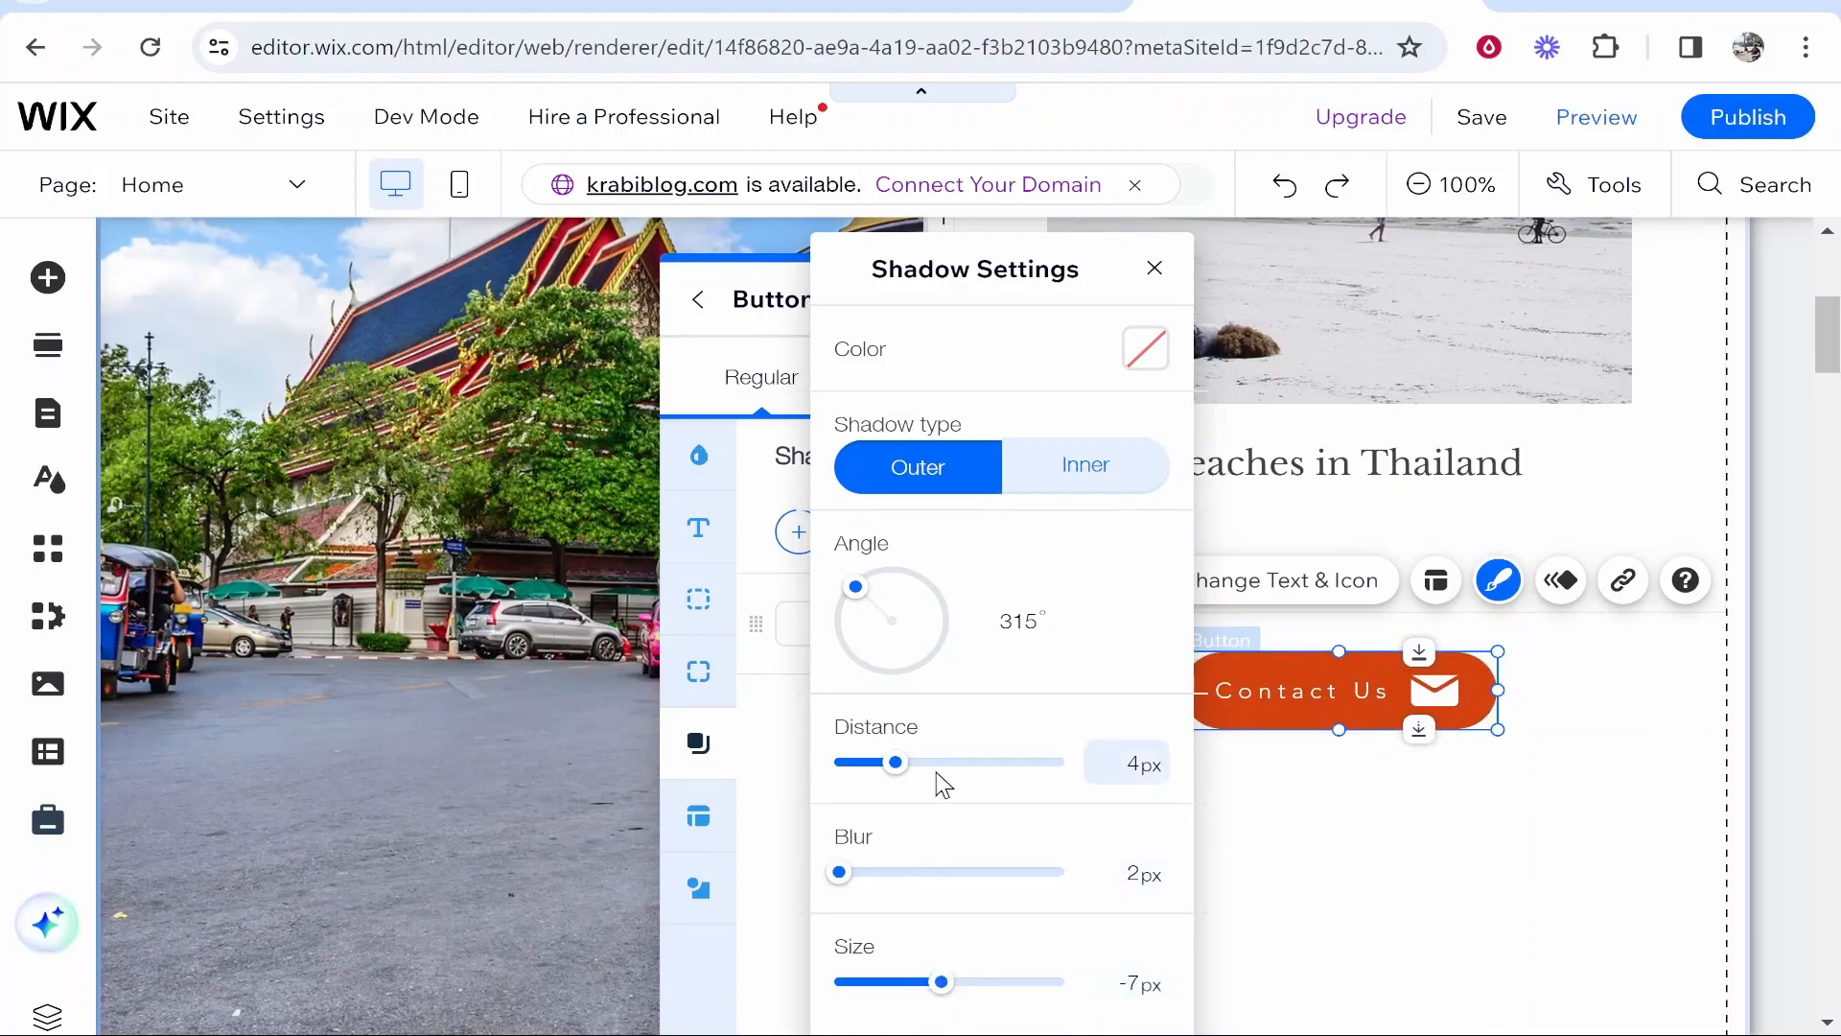
pyautogui.click(842, 874)
pyautogui.click(1326, 808)
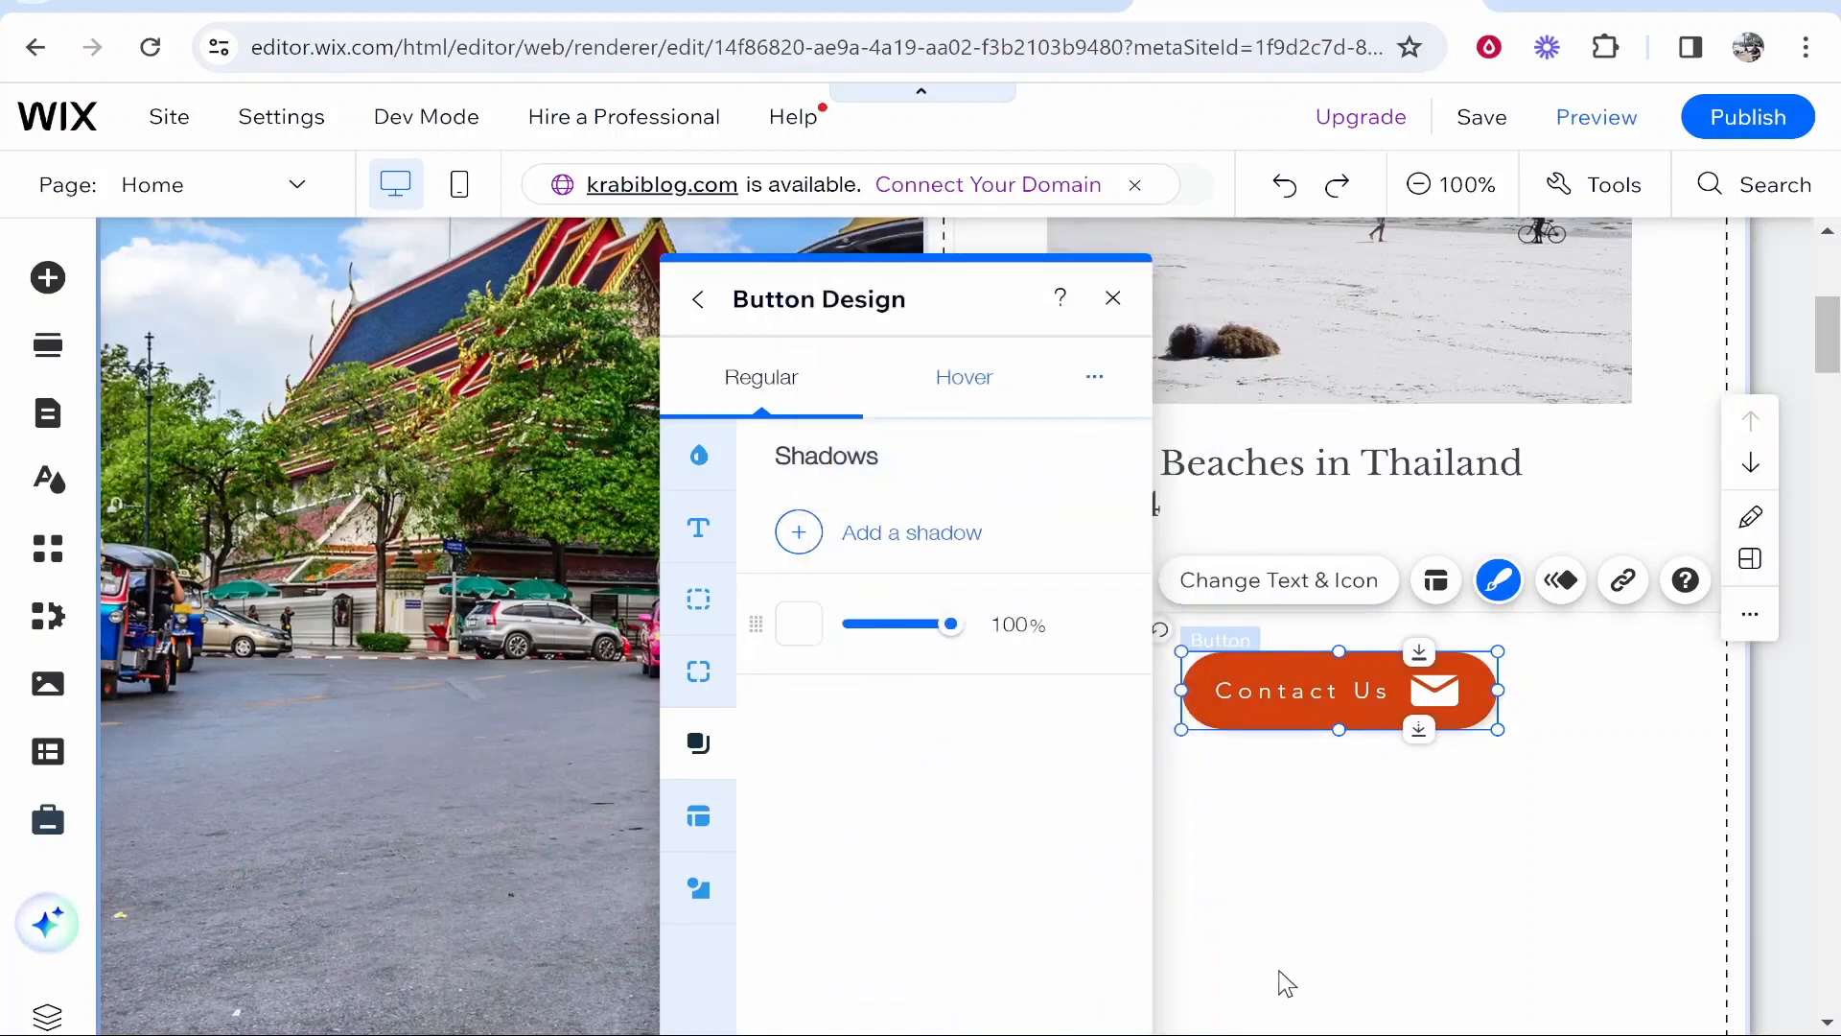
pyautogui.click(1328, 810)
# Review the button's link options, including Page, Top/bottom of page, Email and Phone number, and close them without setting a link
pyautogui.click(1391, 695)
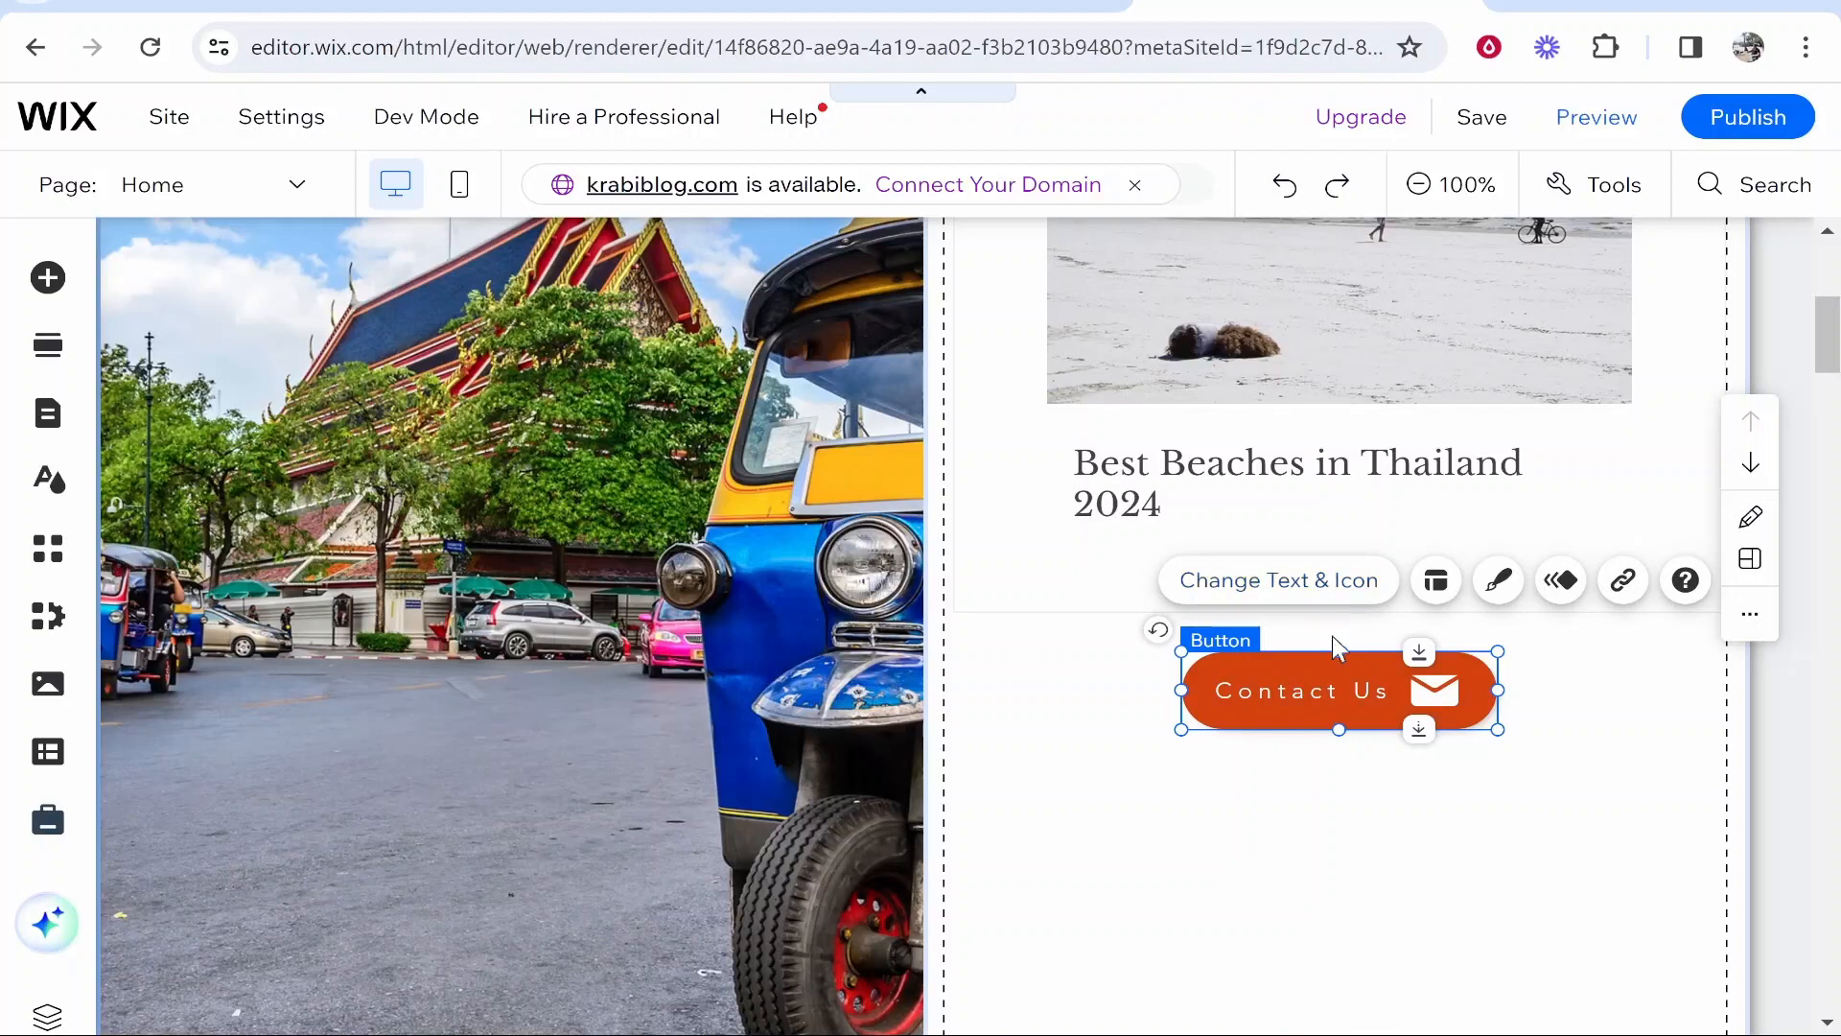
pyautogui.click(1620, 580)
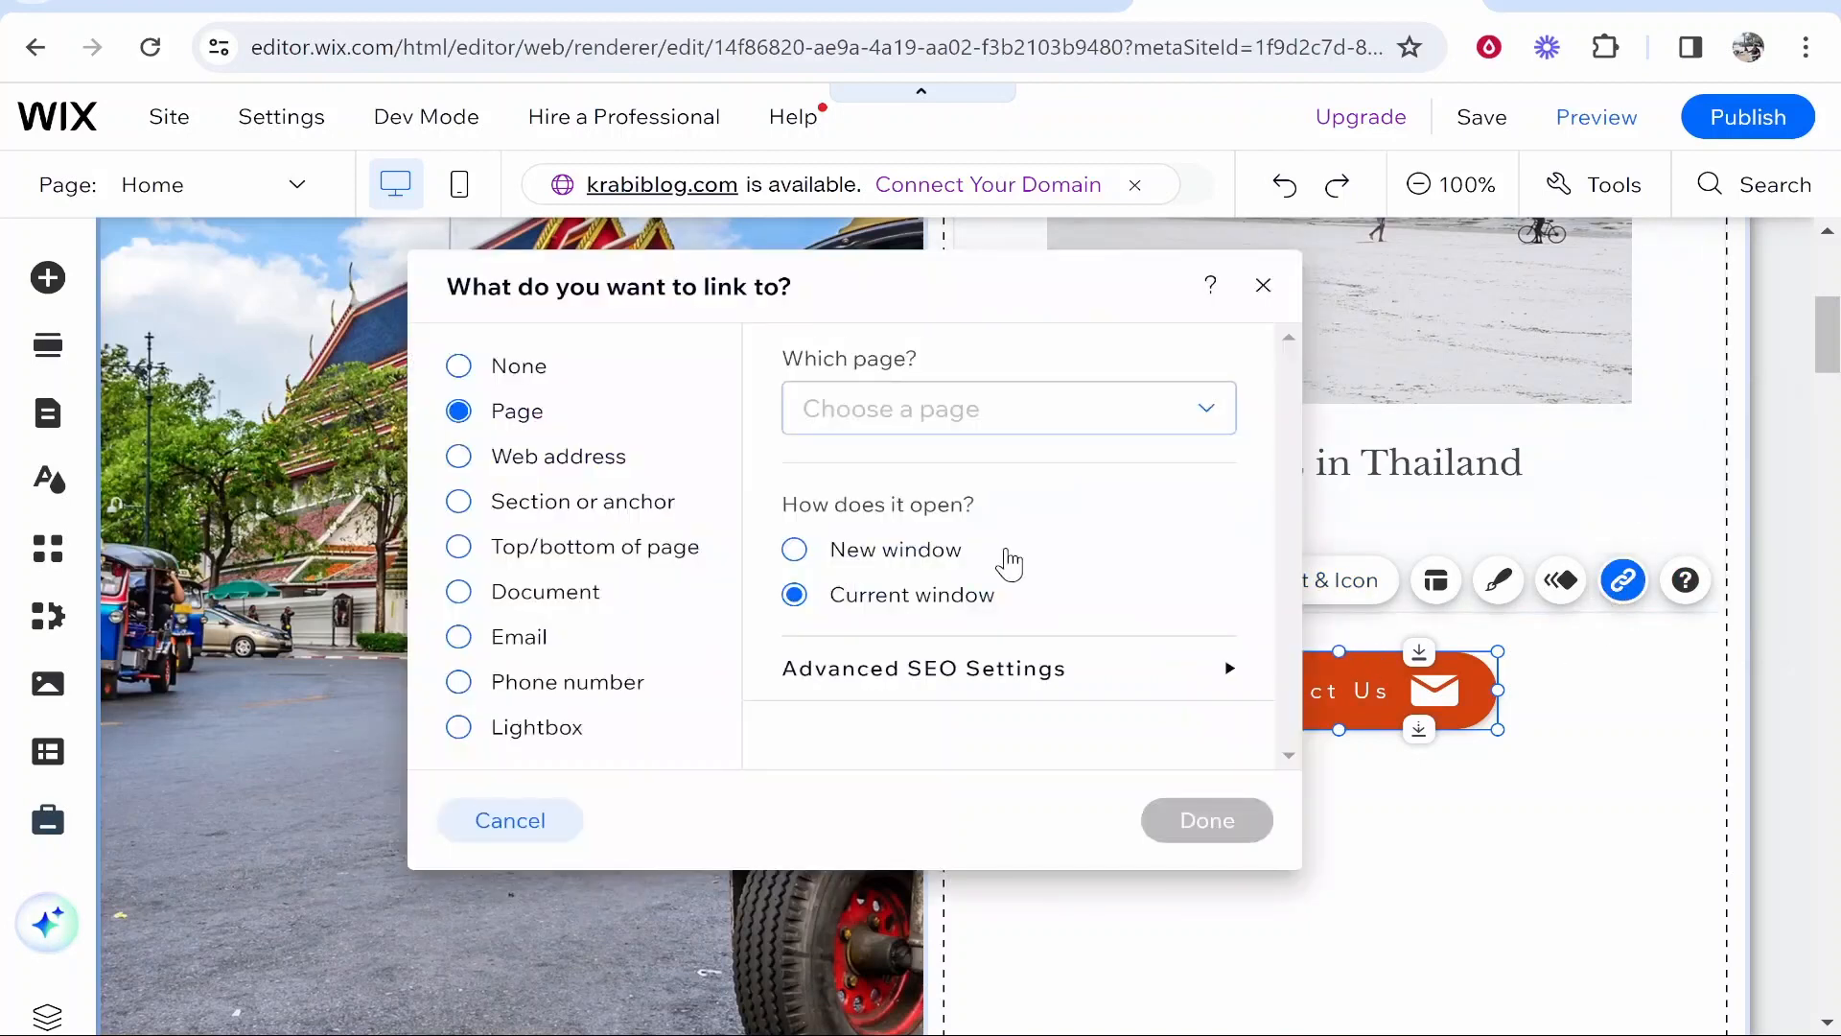
pyautogui.click(891, 408)
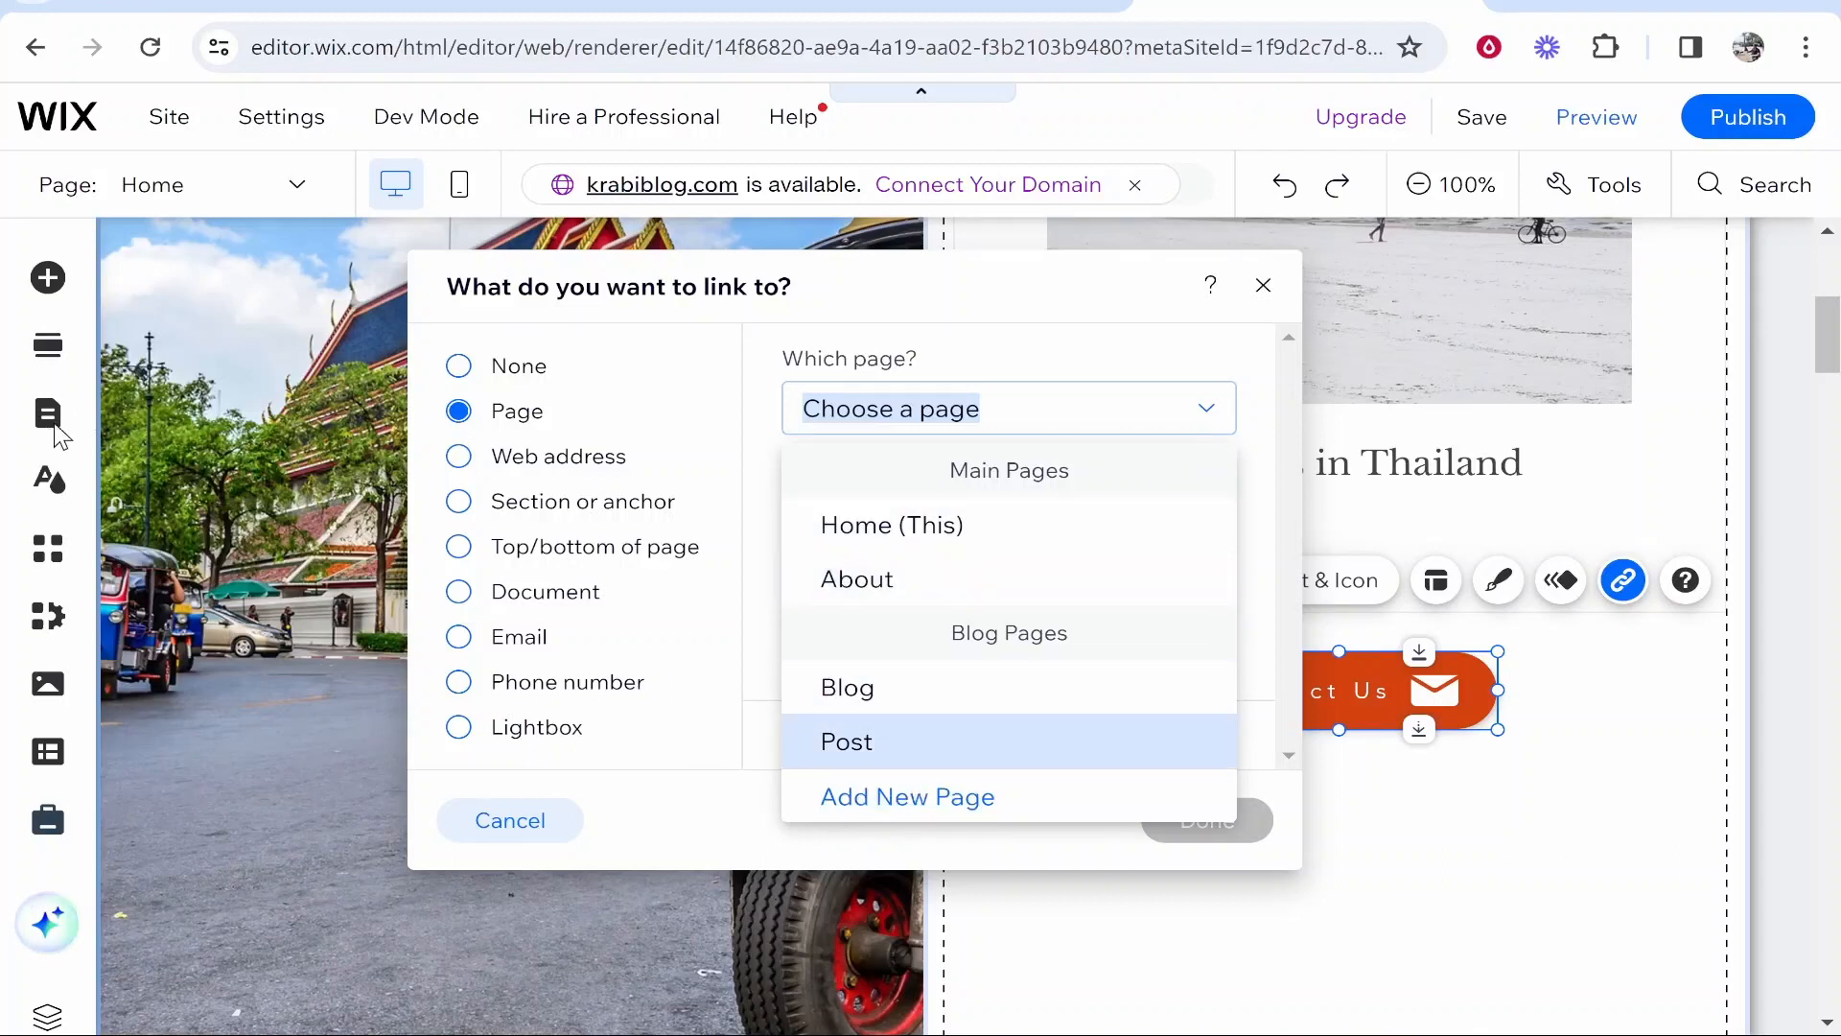
pyautogui.click(460, 470)
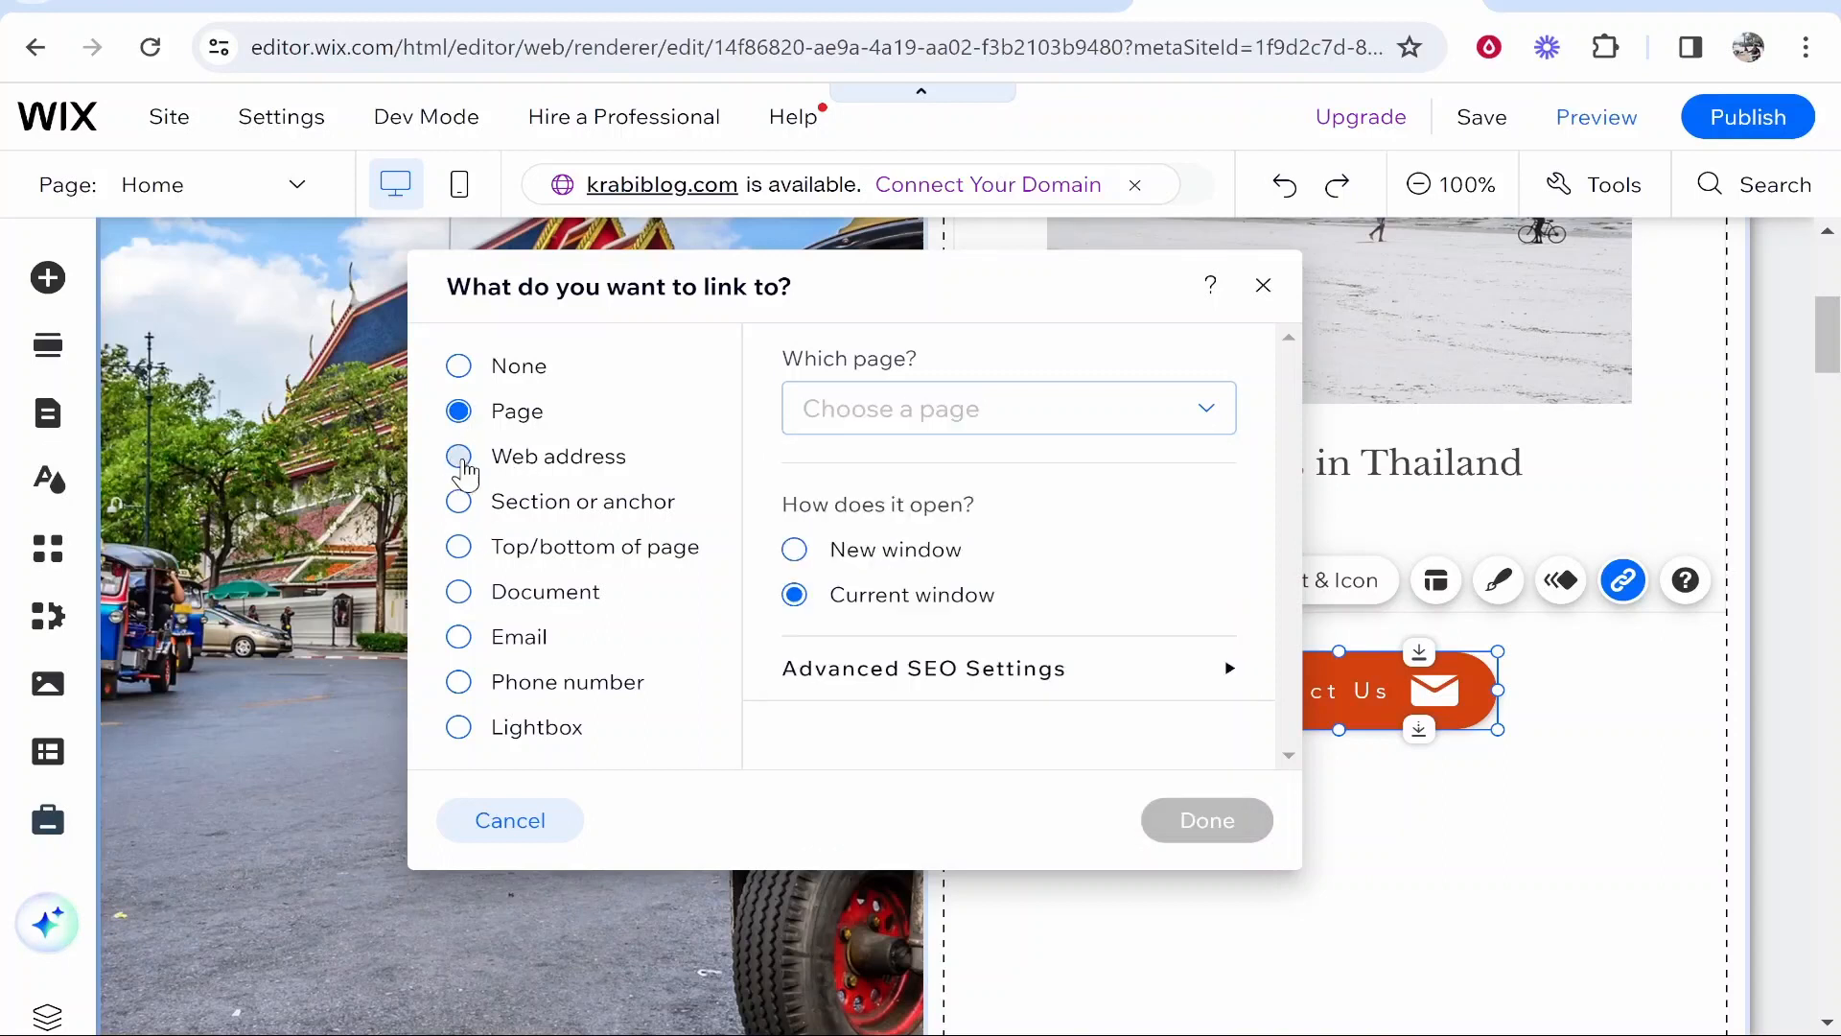
pyautogui.click(478, 548)
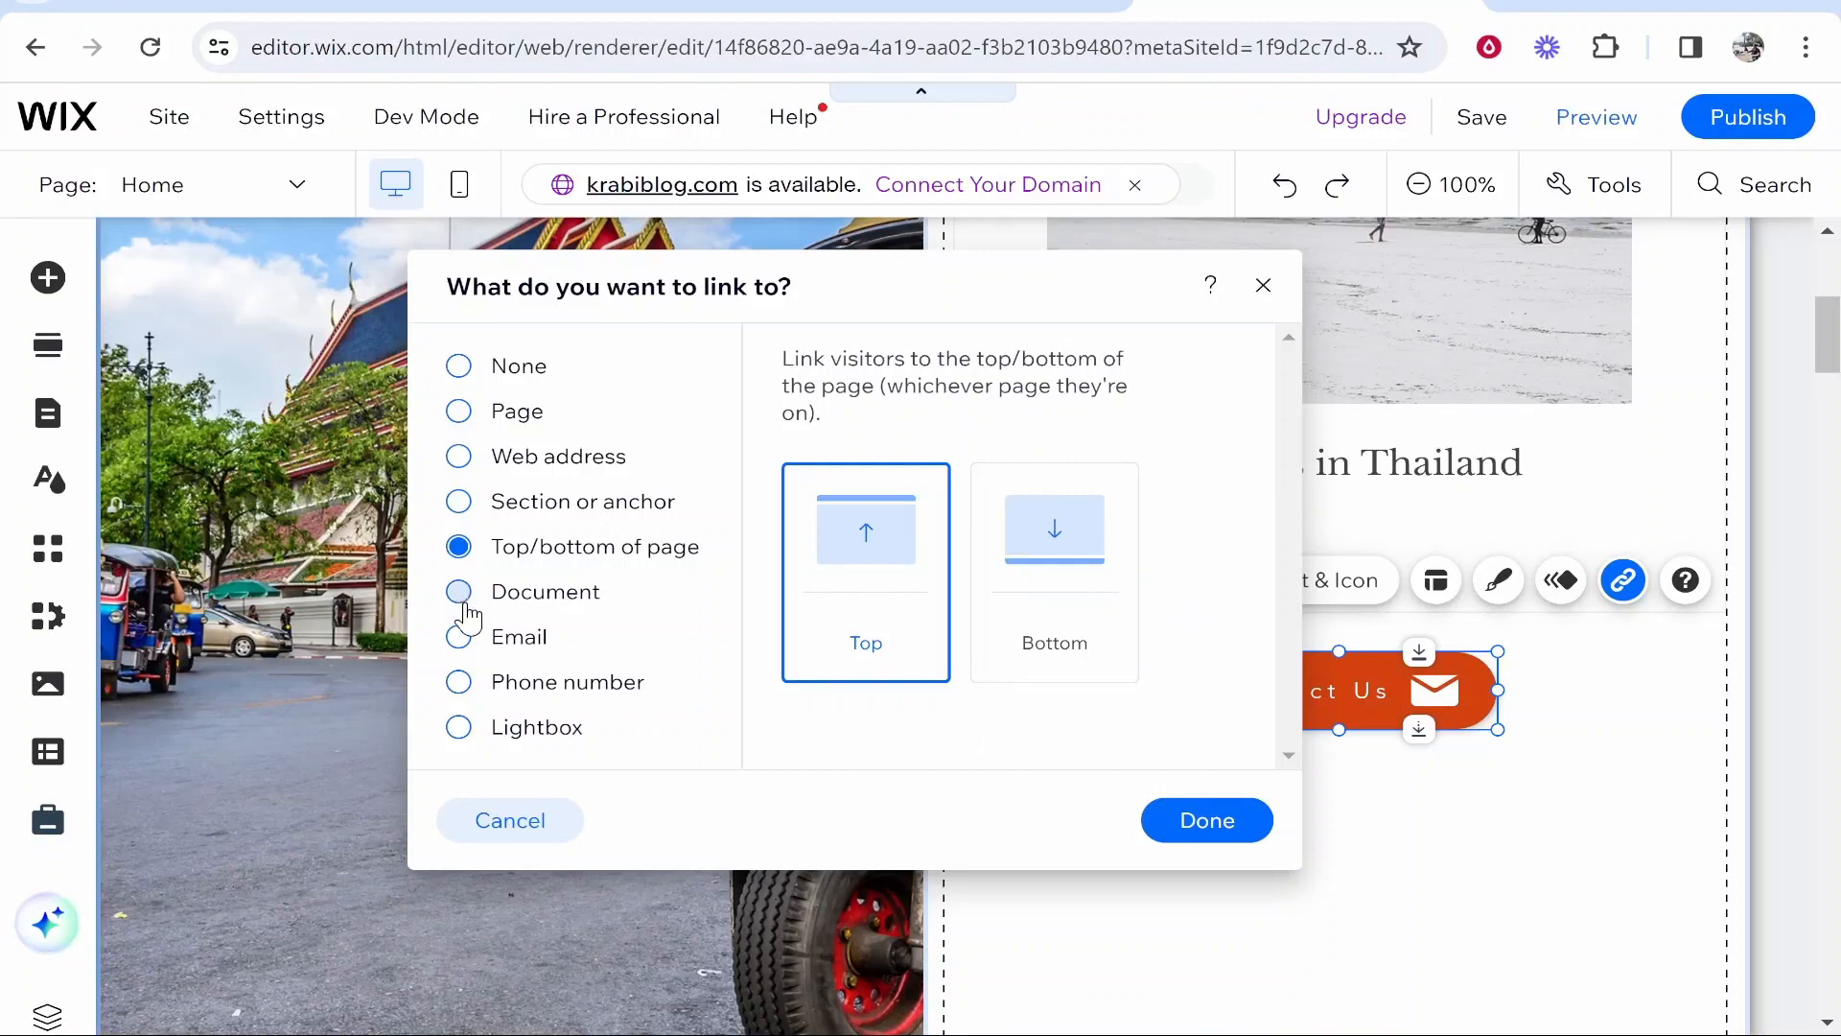
pyautogui.click(462, 637)
pyautogui.click(462, 681)
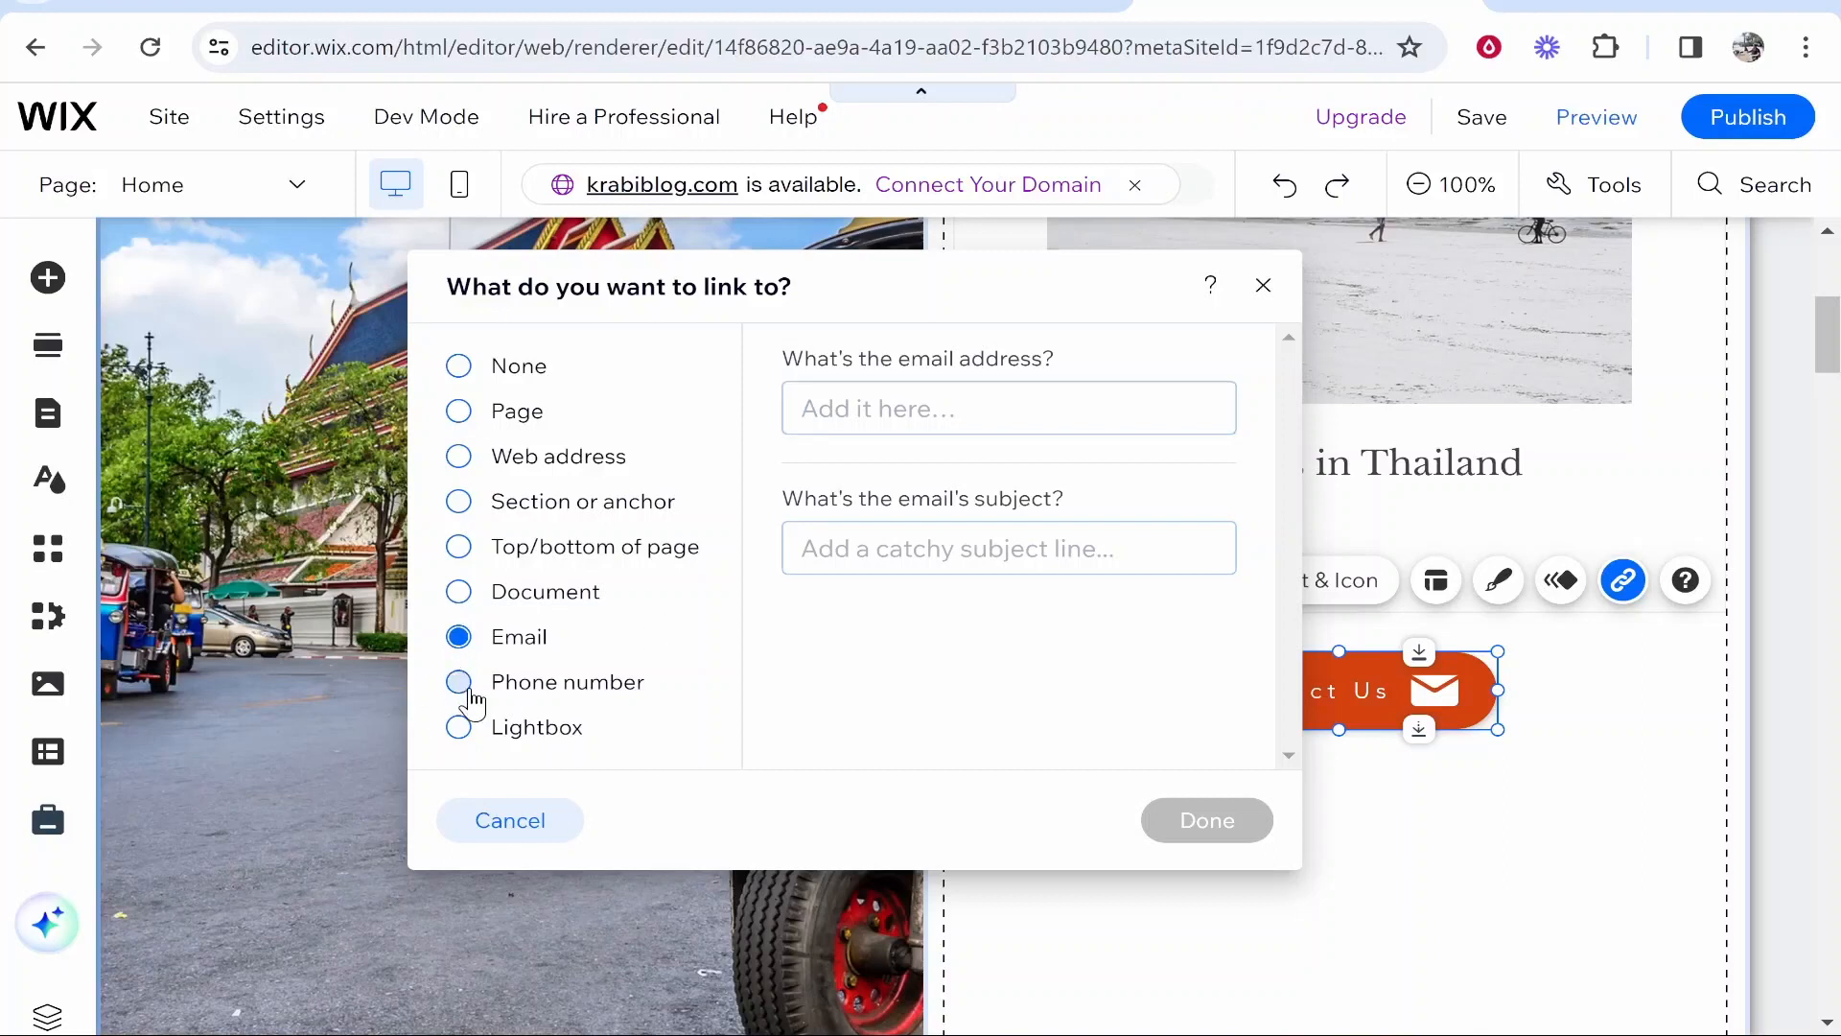
pyautogui.click(1265, 287)
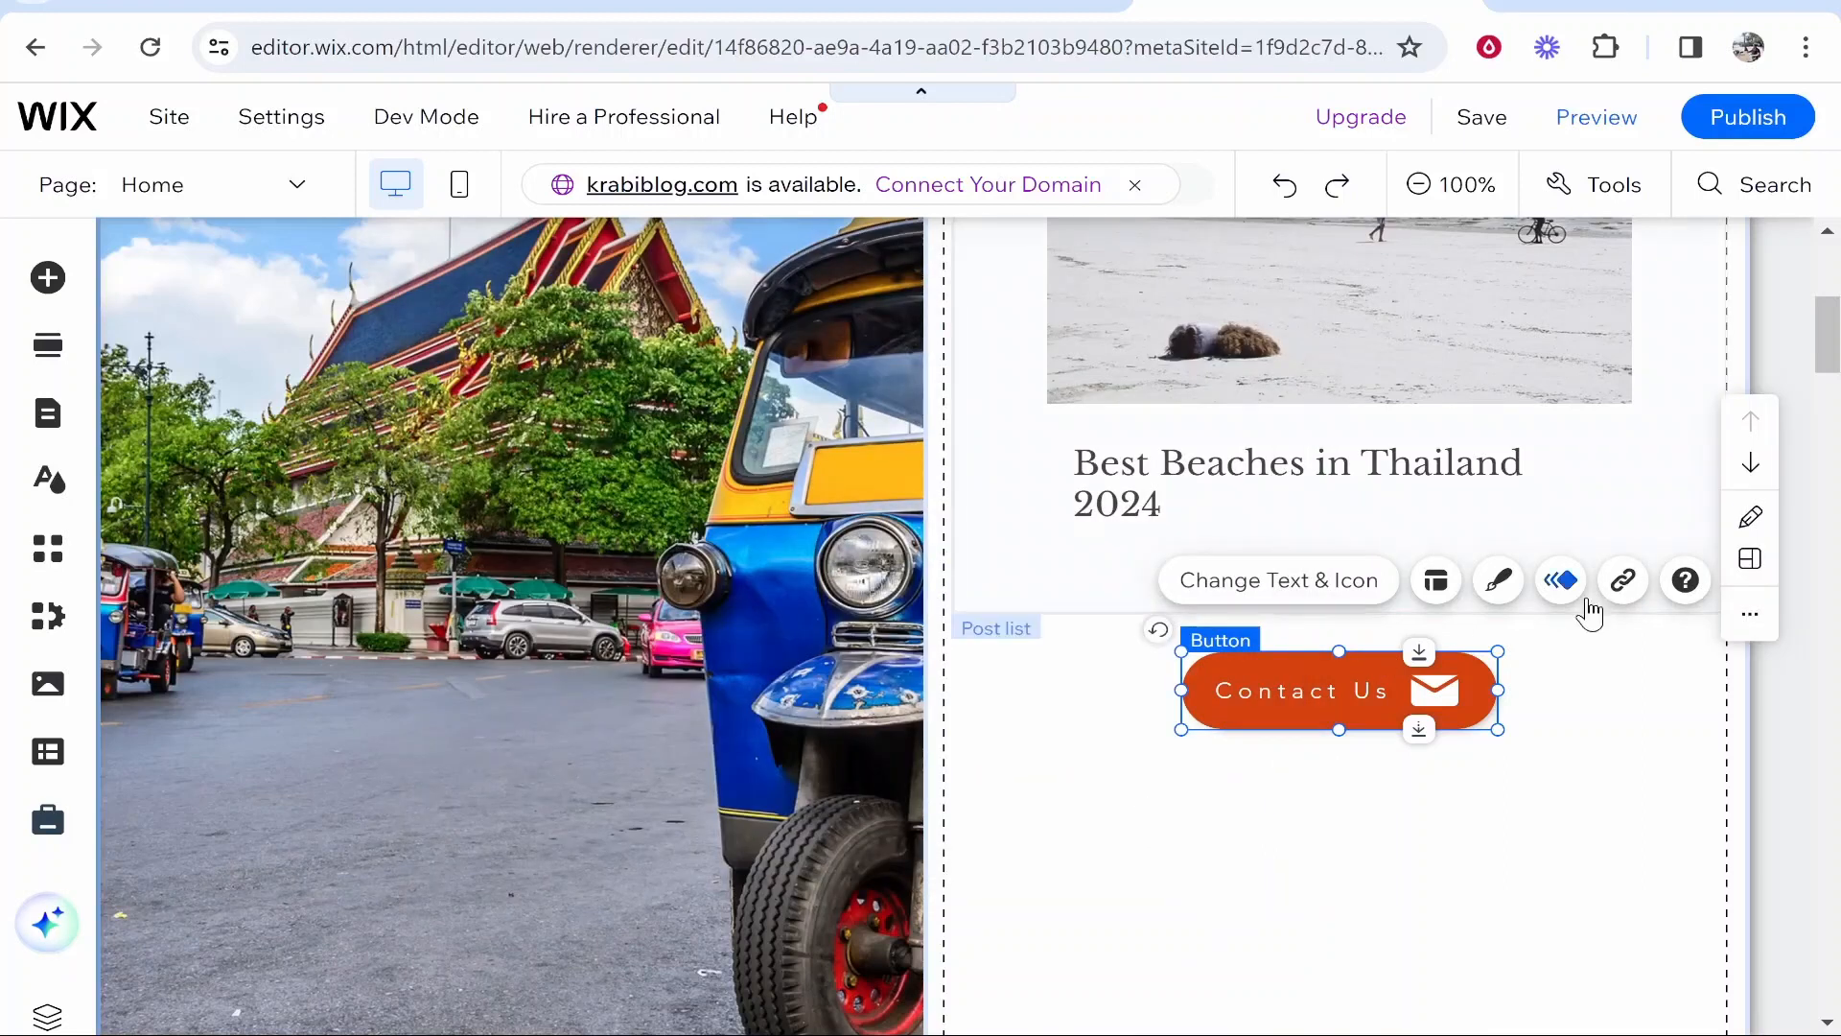
# Browse the entrance animations available for the button and close the list without choosing one
pyautogui.click(1584, 595)
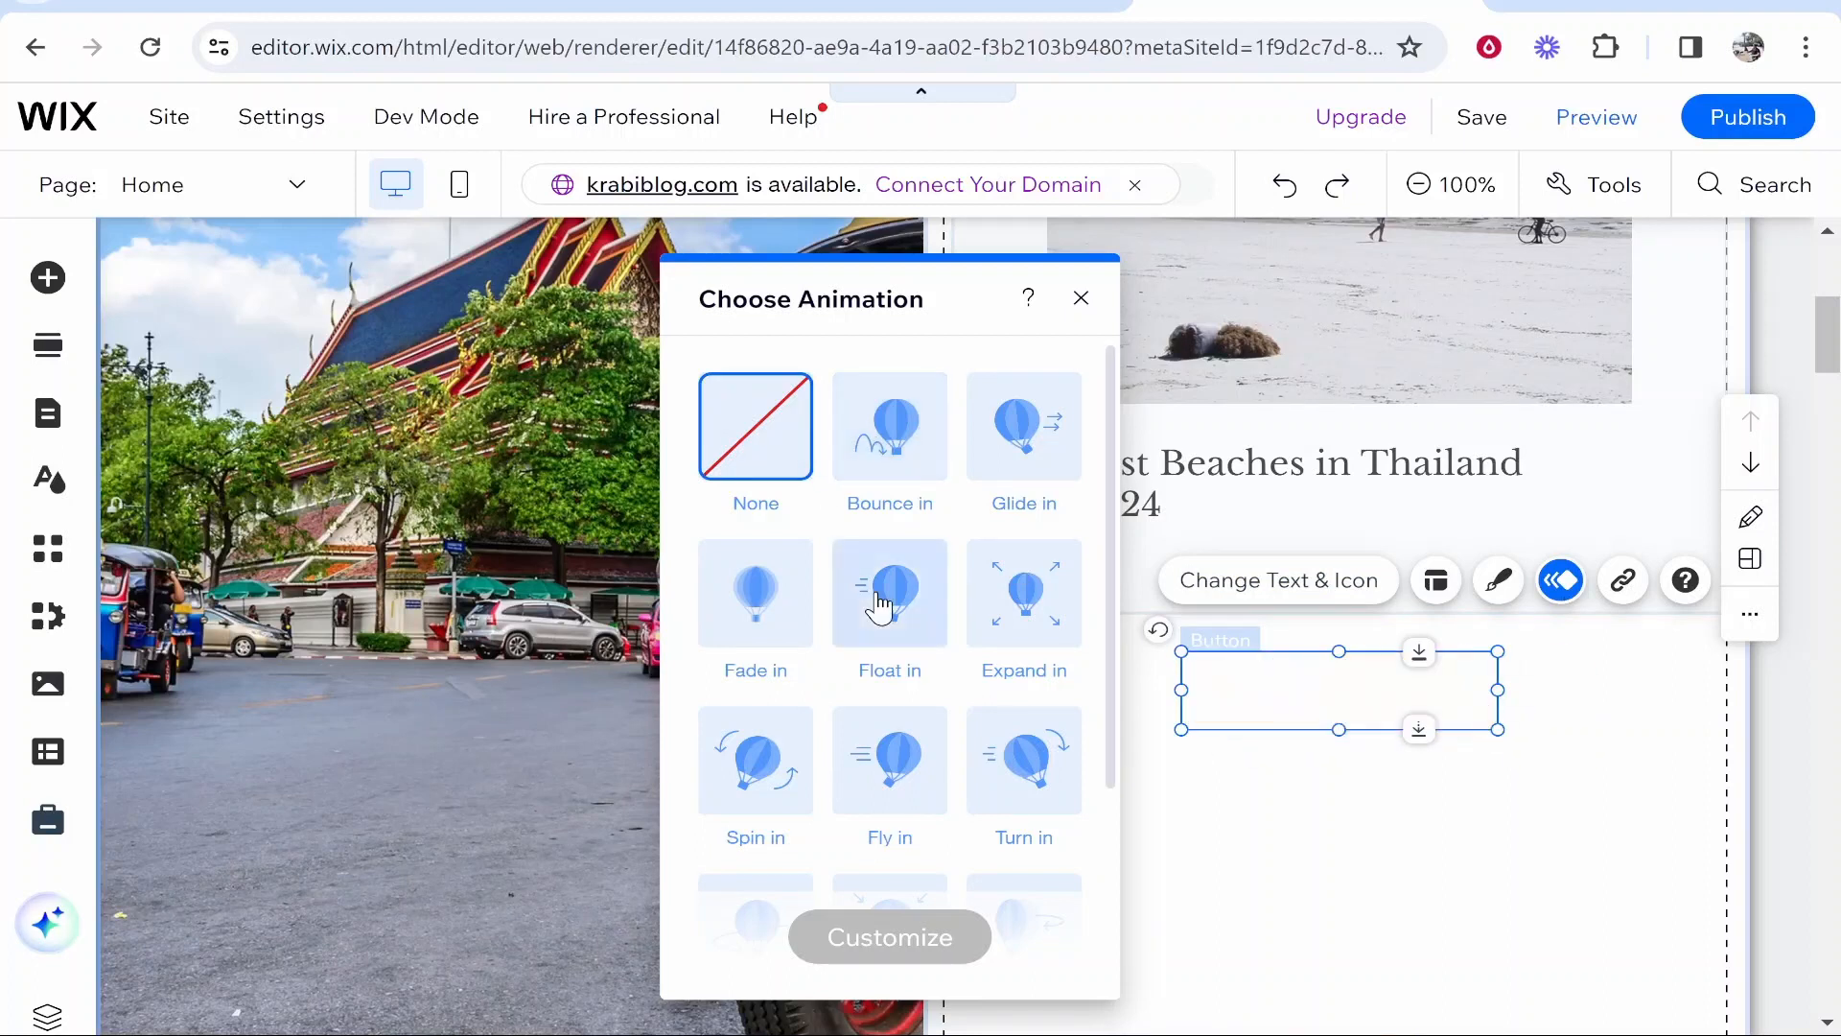
pyautogui.scroll(-2, 881, 606)
pyautogui.scroll(2, 892, 650)
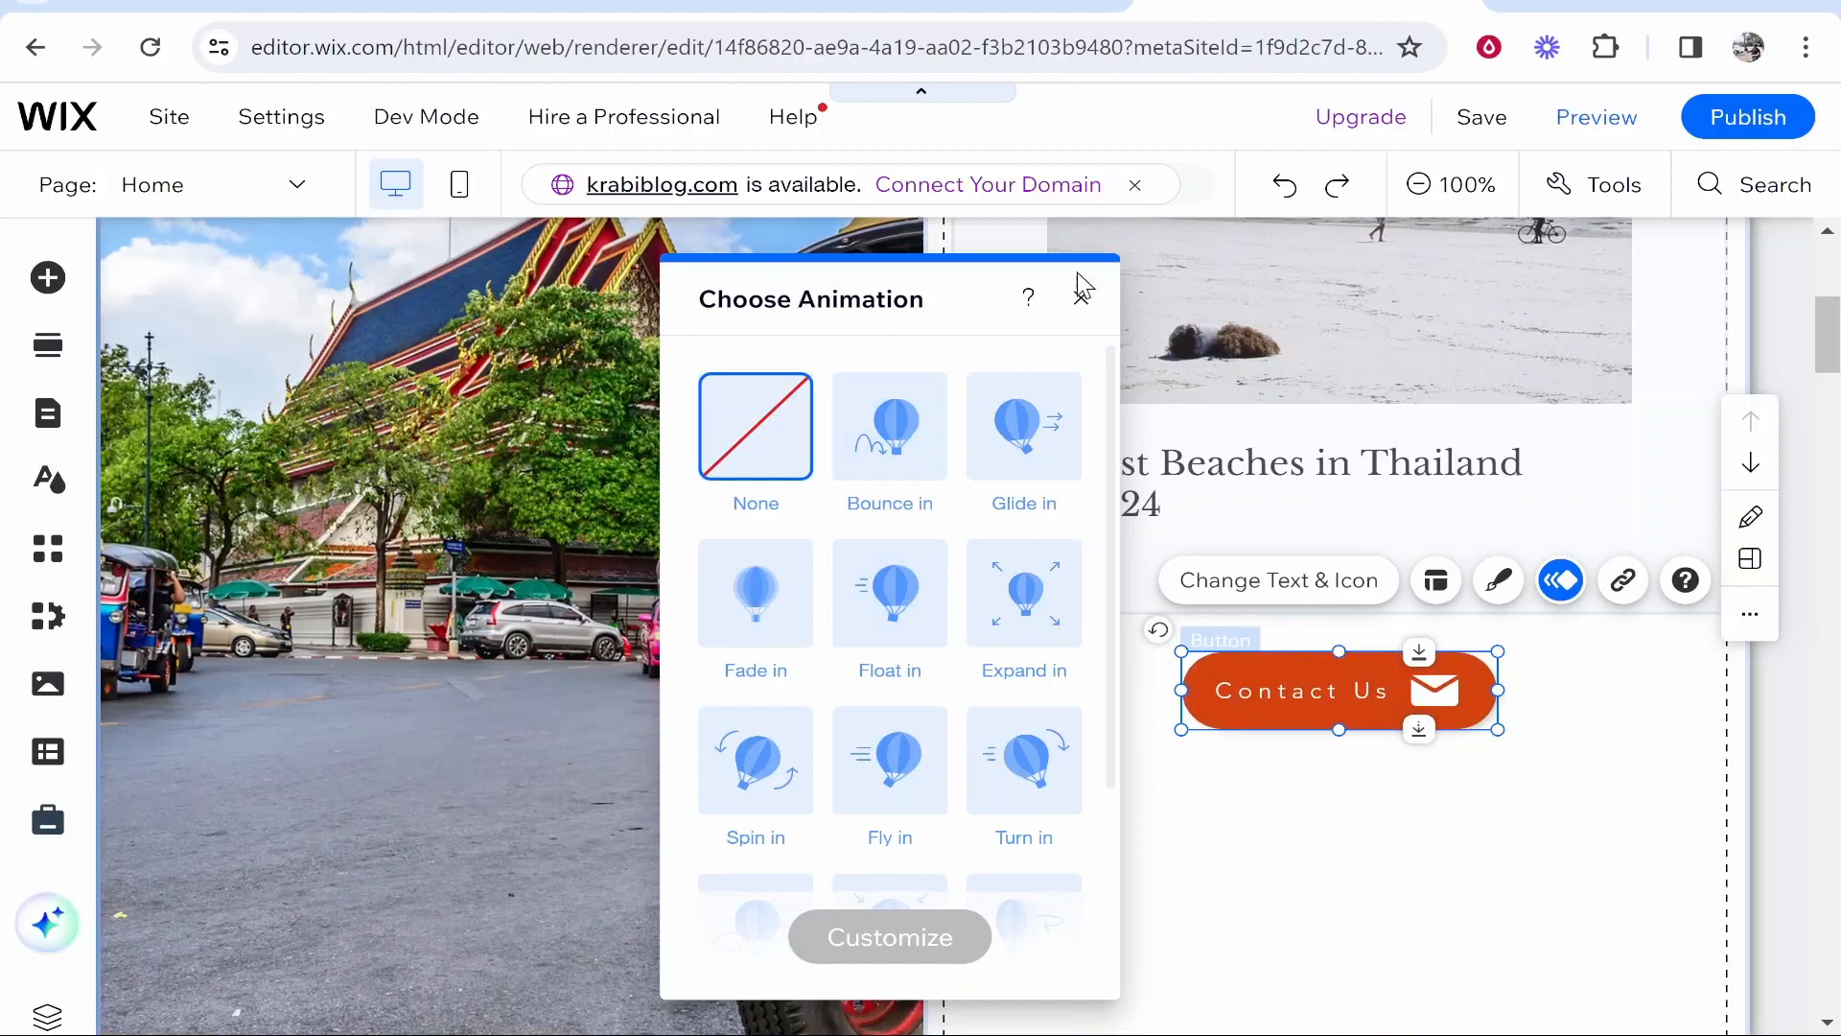
pyautogui.click(1080, 299)
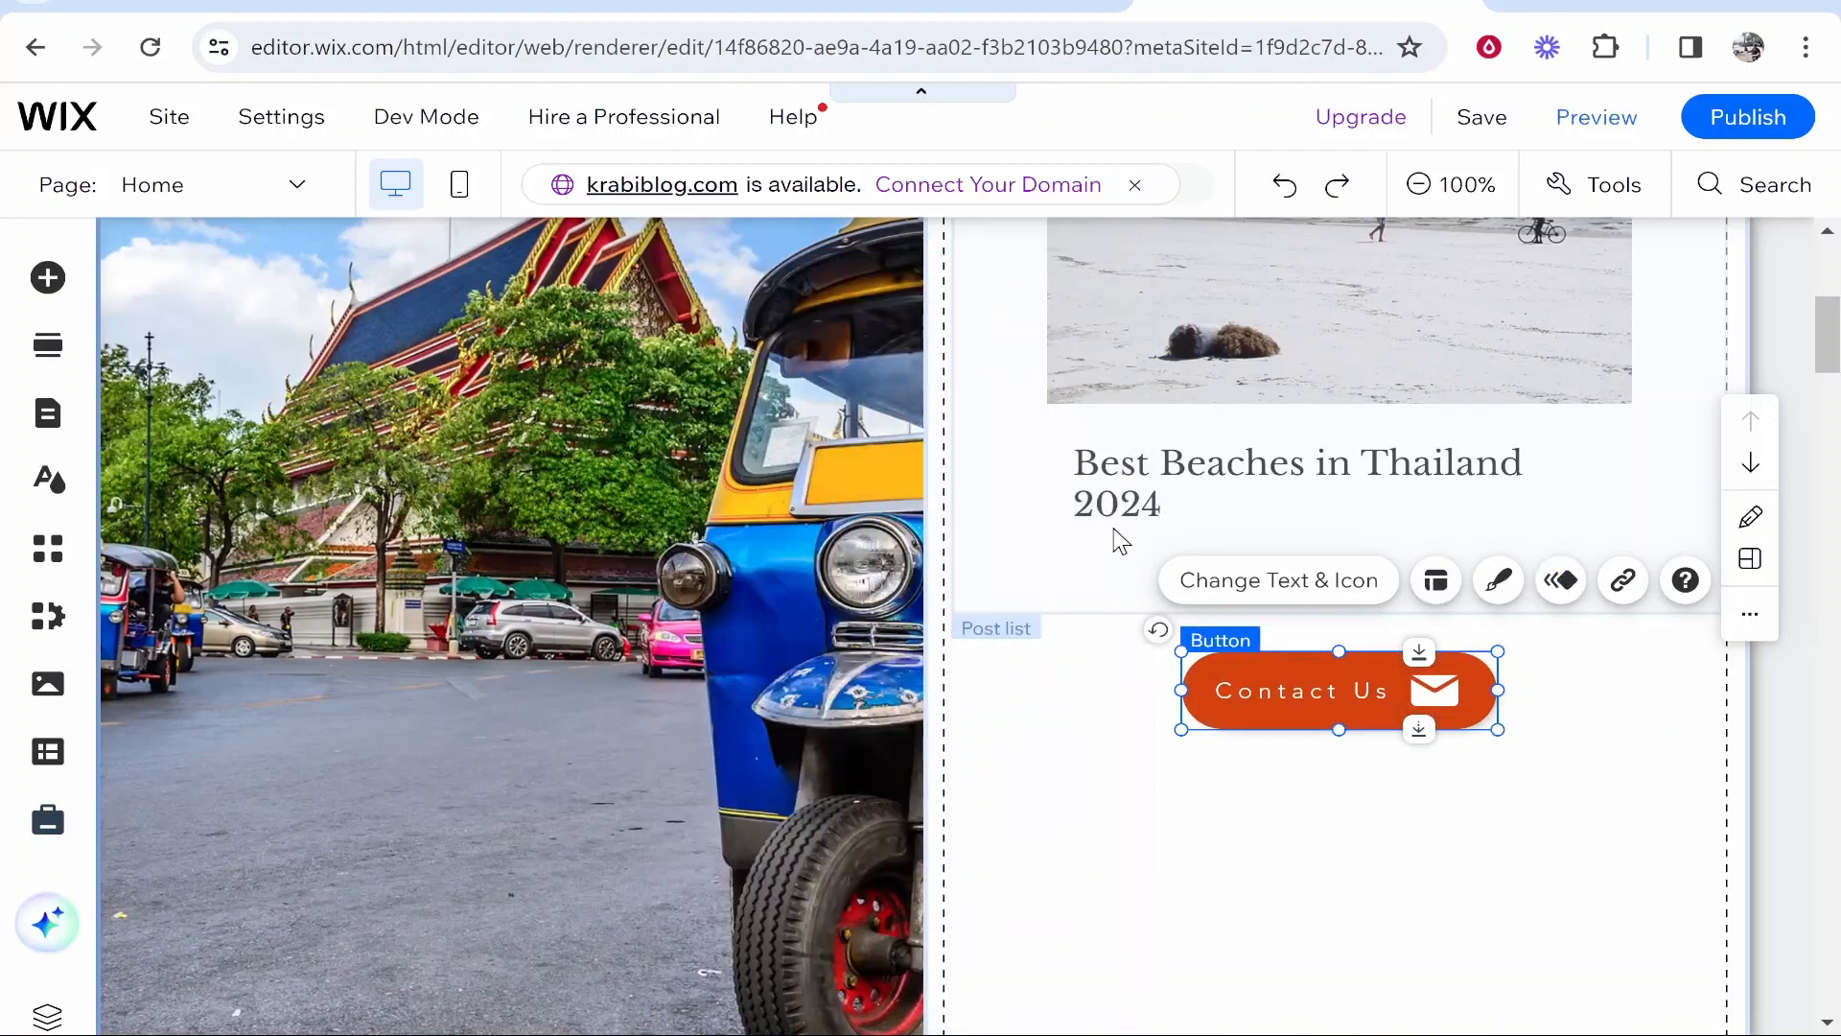